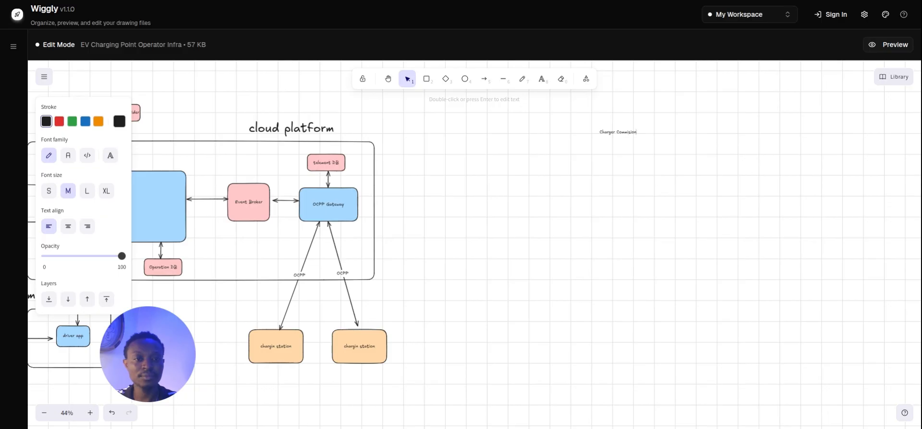
Scale the Charger Commisioning title up into a much larger heading.
click(632, 156)
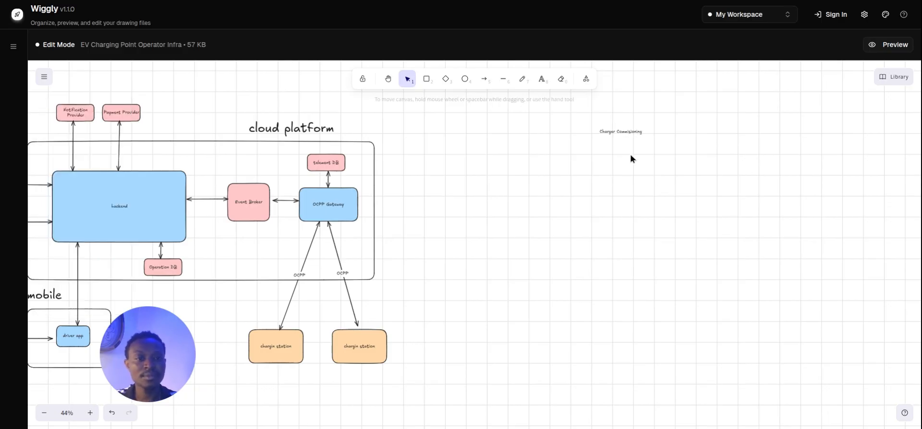
click(634, 133)
mouse_move(644, 136)
mouse_down()
mouse_move(686, 157)
mouse_move(656, 134)
mouse_up()
Edit the title's spelling, removing a stray 's' and an extra 'm' from the word.
double_click(716, 131)
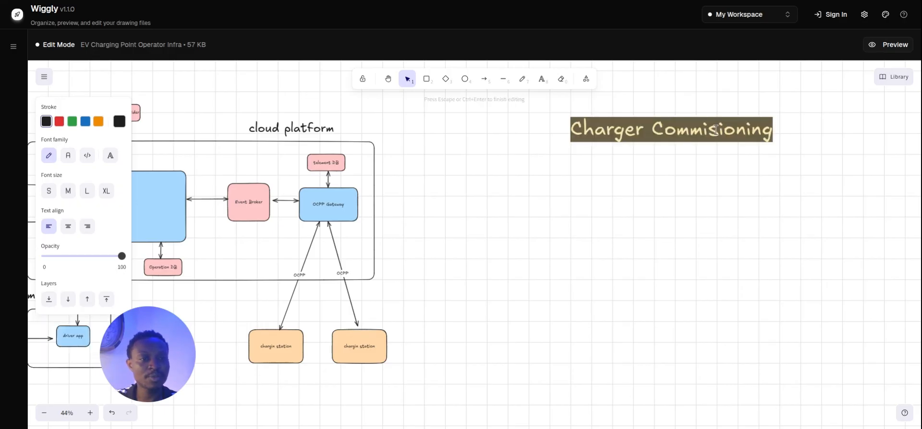
click(715, 131)
text(s)
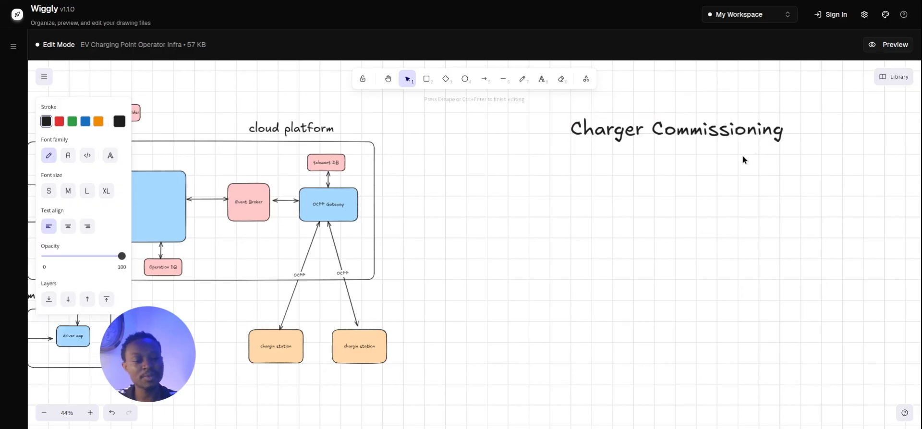
key(BackSpace)
click(742, 155)
click(719, 133)
double_click(719, 133)
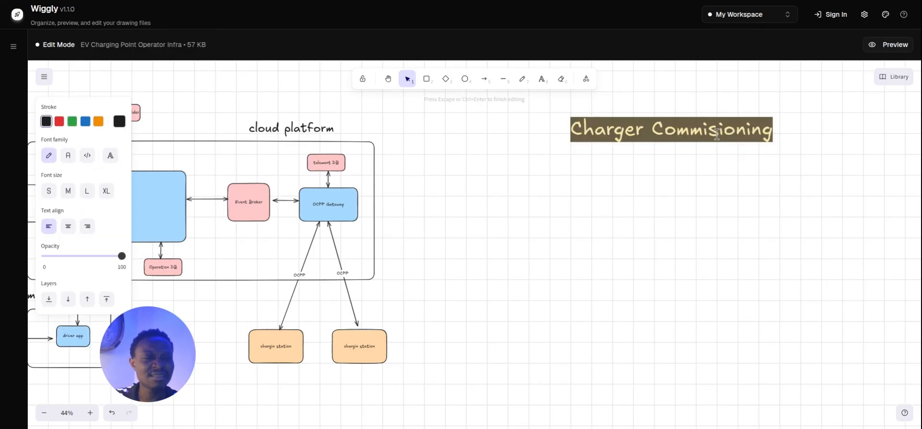
click(700, 136)
key(BackSpace)
key(Right)
key(Right)
text(s)
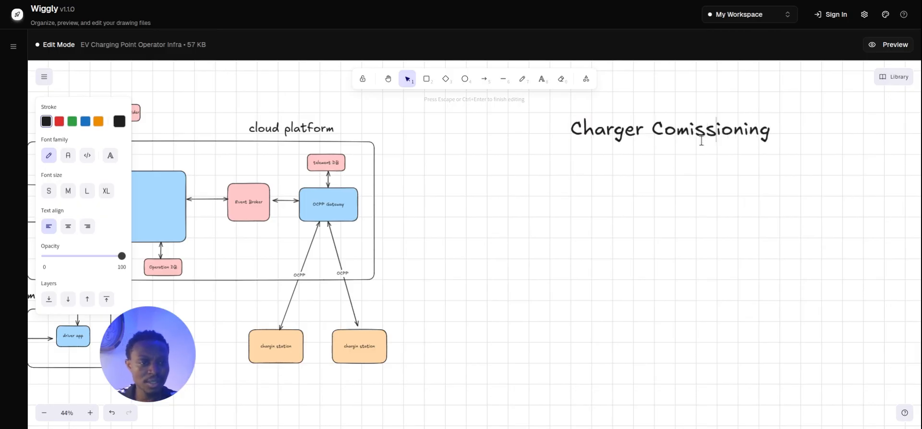
key(Escape)
Correct the title once more so it reads 'Charger Commisioning', then deselect it.
click(723, 137)
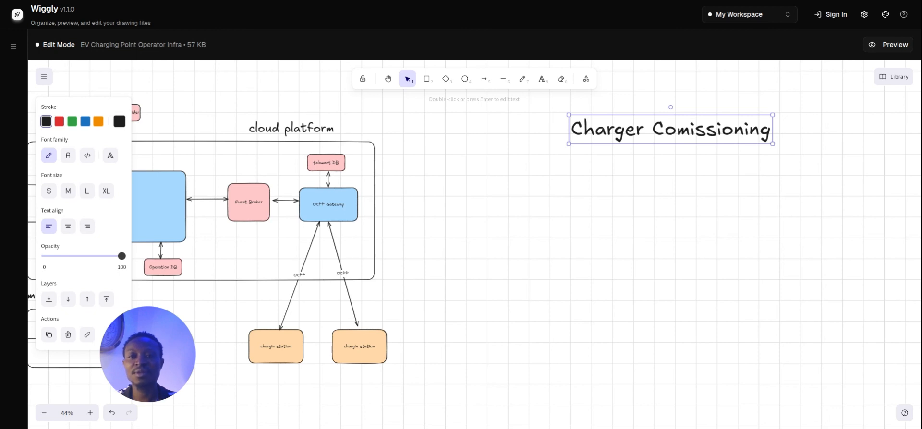
double_click(718, 132)
click(693, 129)
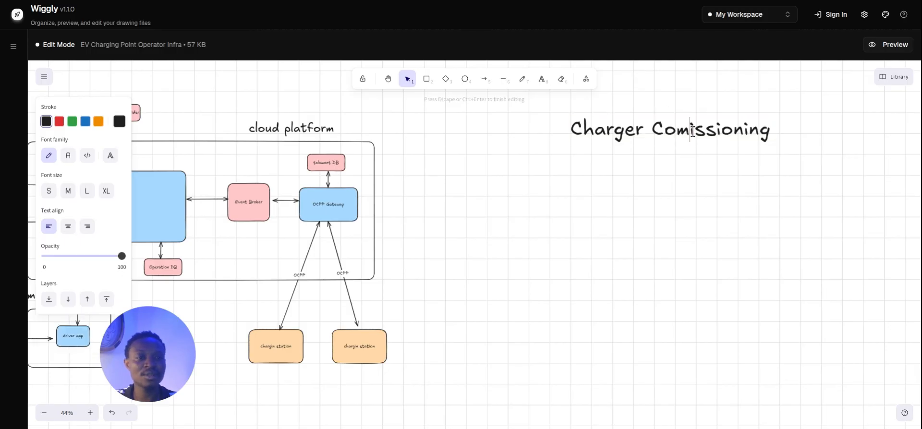
text(m)
key(Right)
key(Right)
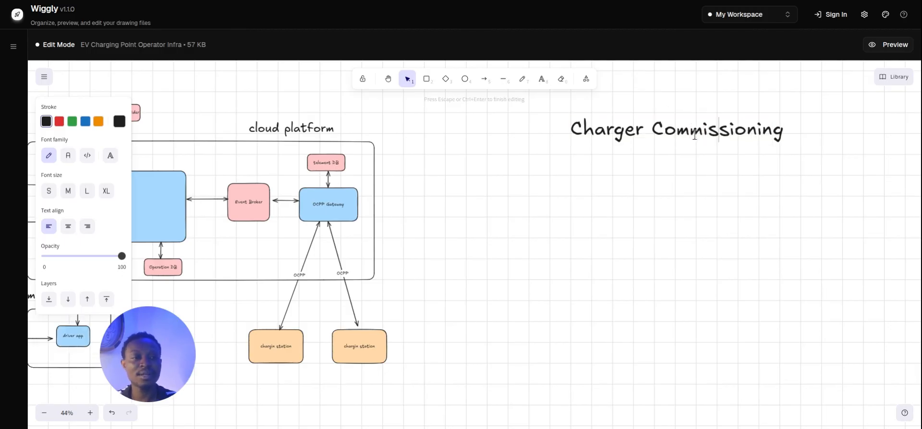
key(BackSpace)
click(739, 200)
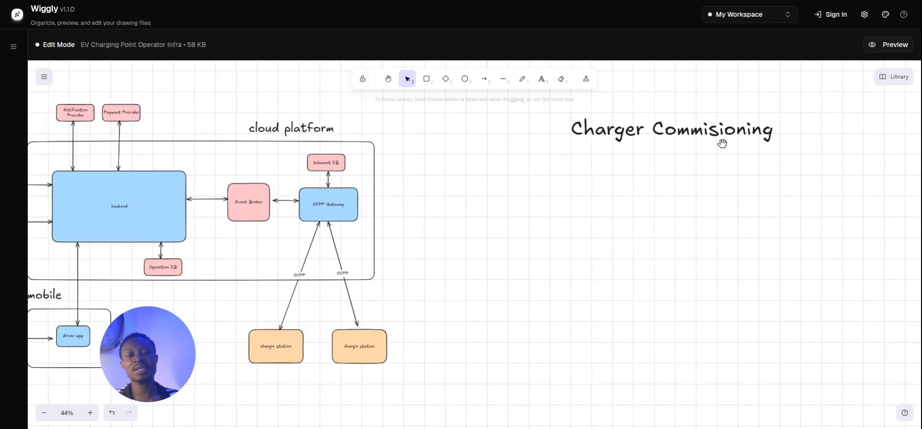
drag(723, 144, 673, 195)
click(743, 154)
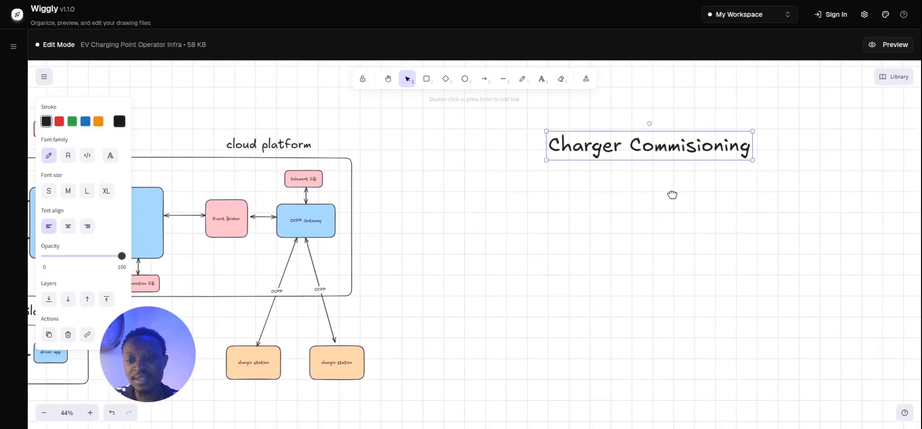
click(664, 204)
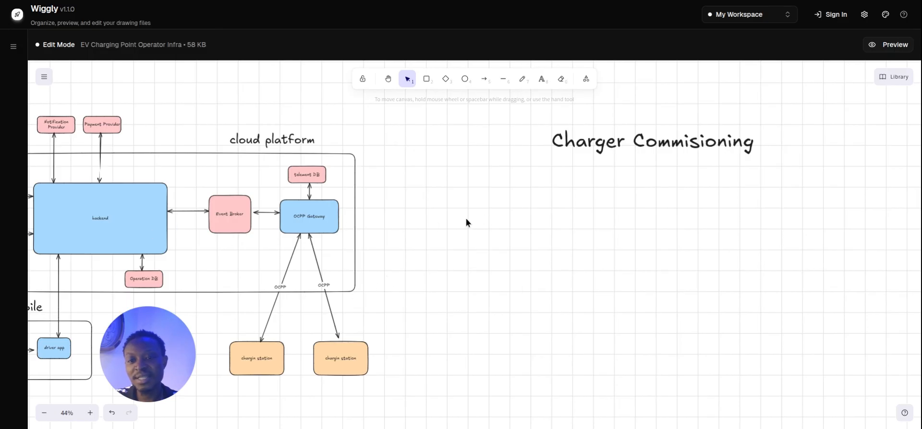
Move the Charger Commisioning title slightly lower.
scroll(498, 220, left, 2)
scroll(547, 195, right, 2)
scroll(548, 195, down, 1)
click(627, 141)
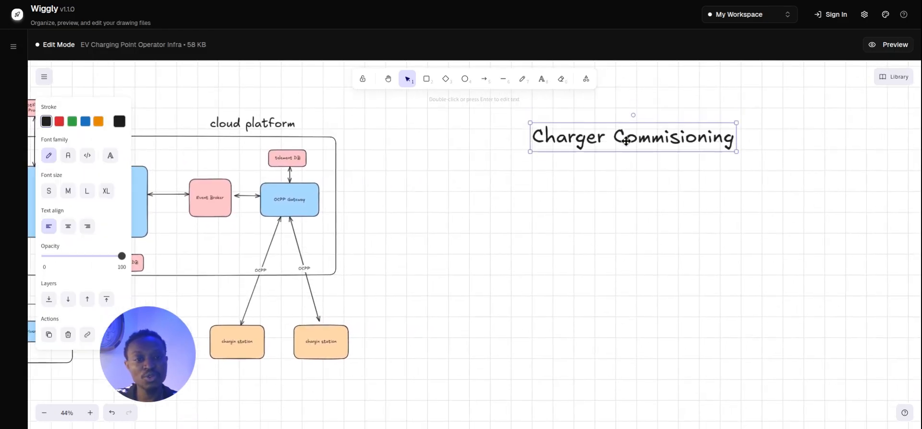
drag(626, 140, 626, 145)
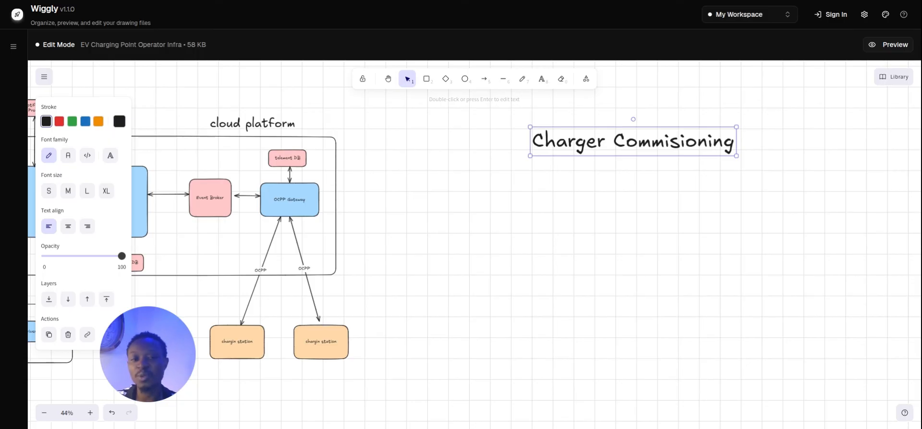
click(599, 208)
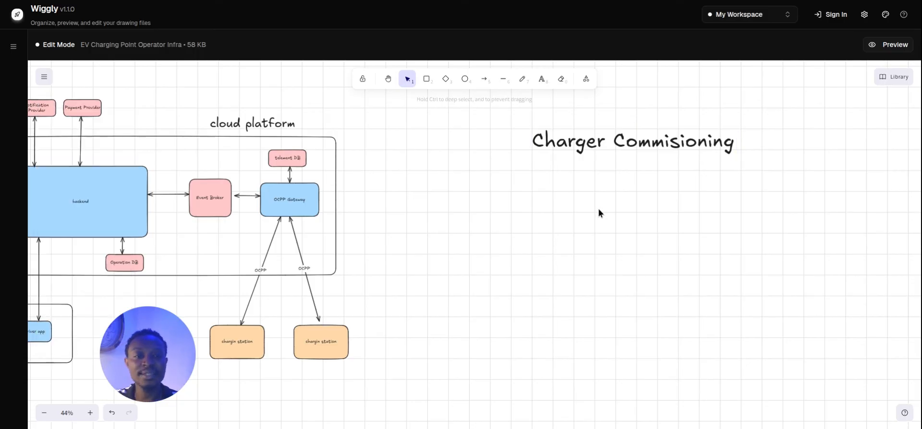
Pan the canvas to bring the web and mobile sections into view.
drag(572, 181, 693, 205)
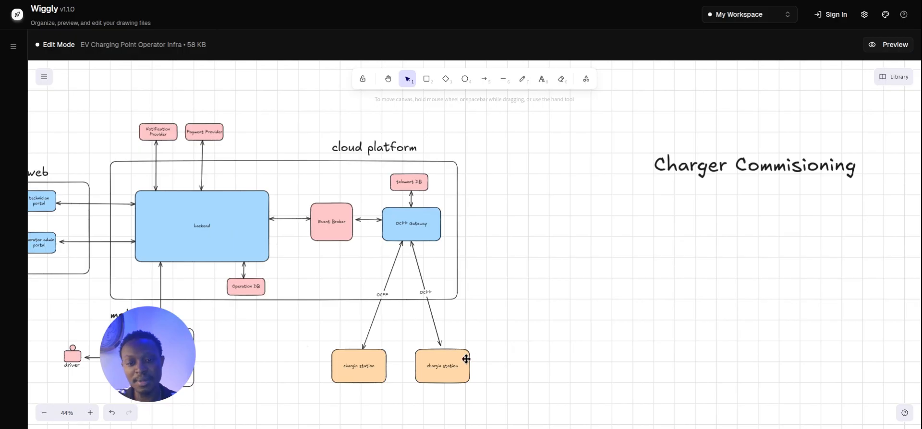
drag(777, 230, 735, 255)
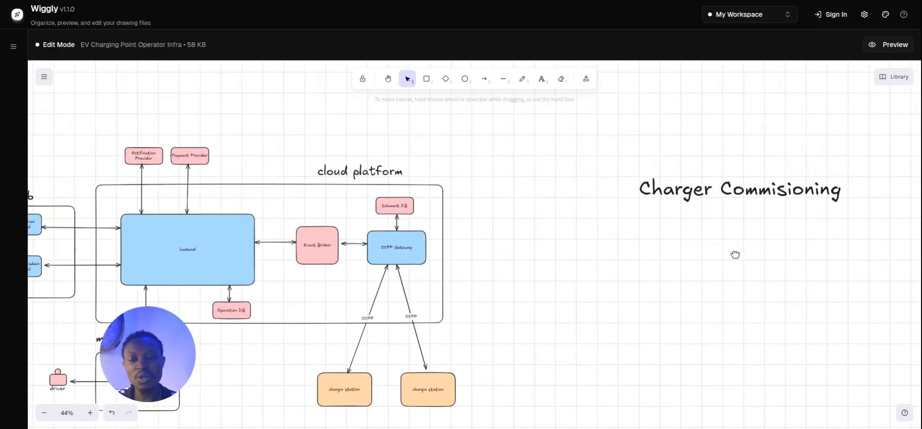
drag(648, 245, 714, 210)
drag(631, 268, 679, 212)
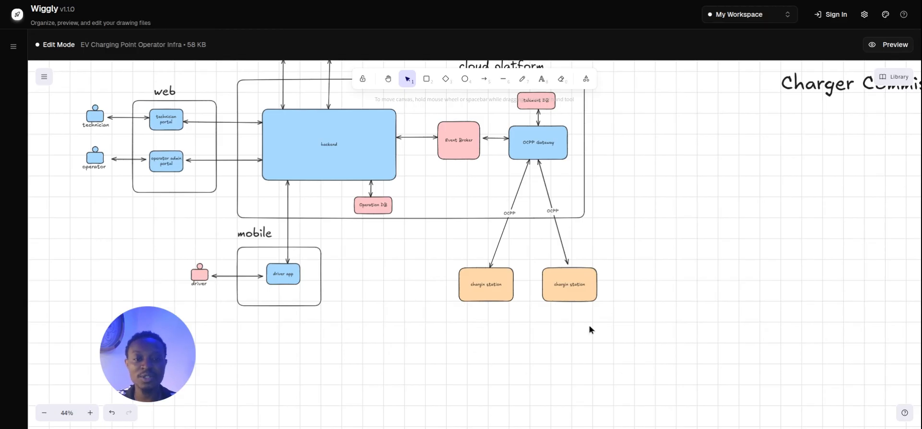
Delete the right charging station and its leftover OCPP arrow.
click(582, 292)
click(473, 294)
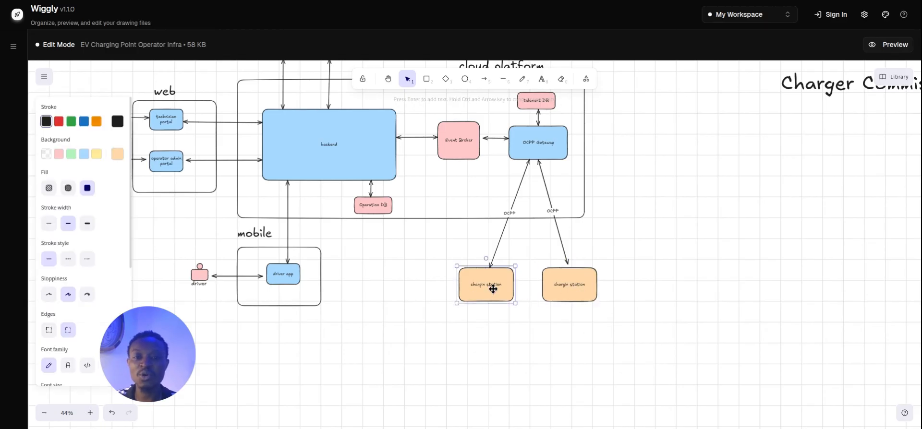
scroll(533, 300, down, 1)
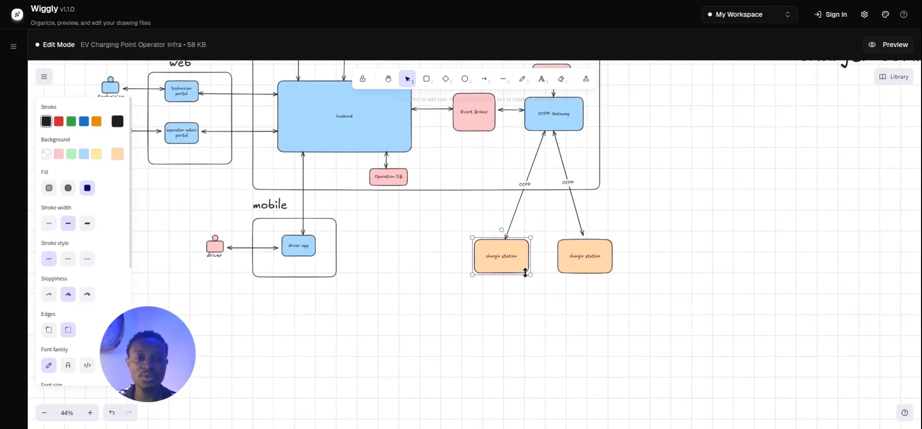
click(565, 269)
drag(593, 267, 631, 242)
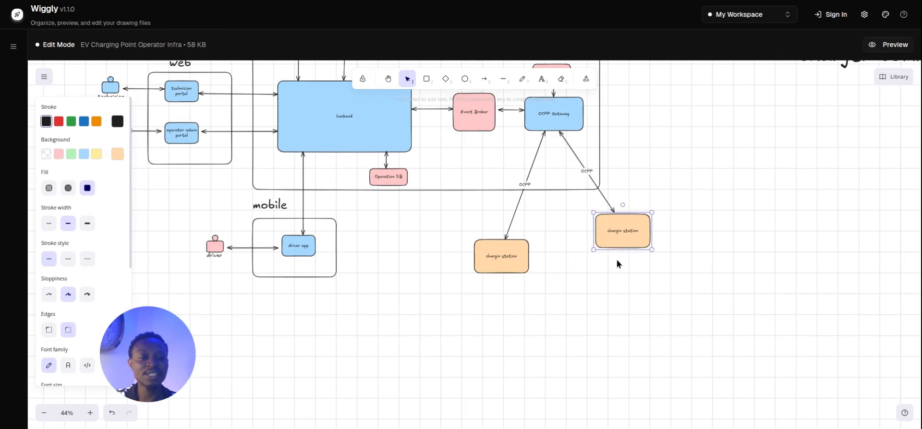
key(Delete)
click(519, 260)
click(607, 211)
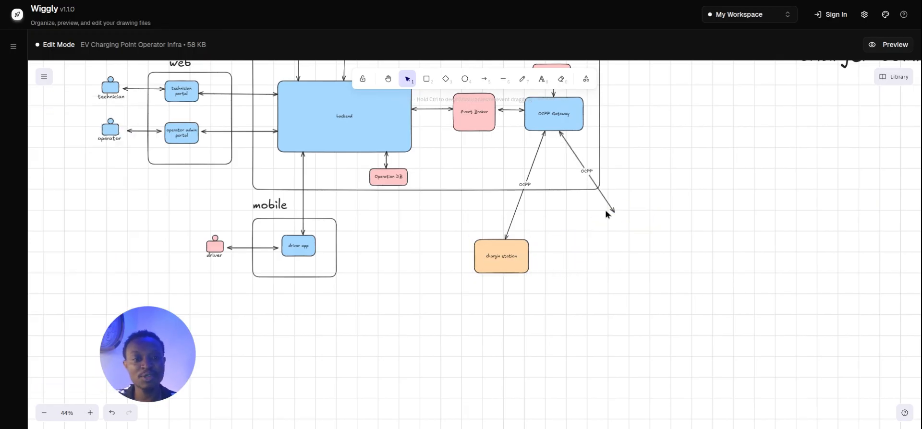
click(607, 210)
key(Delete)
Move the remaining charging station under the OCPP Gateway and enlarge its box.
drag(518, 246, 569, 233)
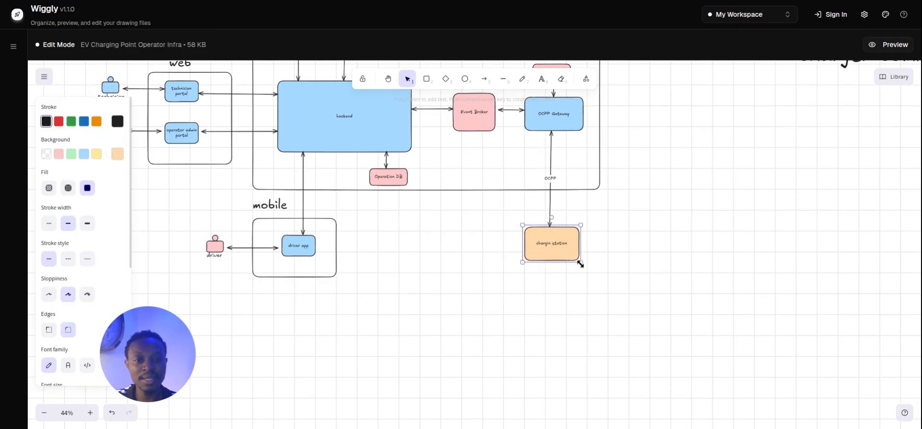
drag(579, 263, 632, 327)
drag(581, 270, 566, 266)
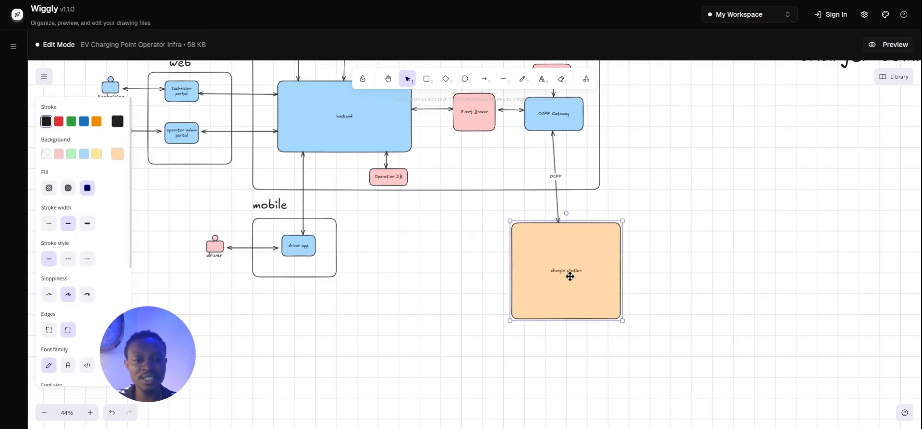
Turn the box label into separate text and correct 'chargin station' to 'charging station'.
double_click(568, 275)
key(ctrl+c)
click(696, 275)
key(ctrl+v)
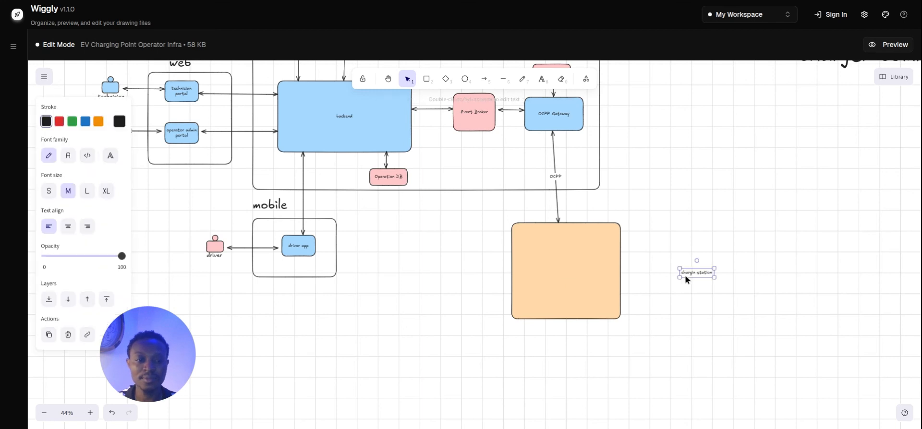
drag(673, 262, 622, 217)
double_click(622, 218)
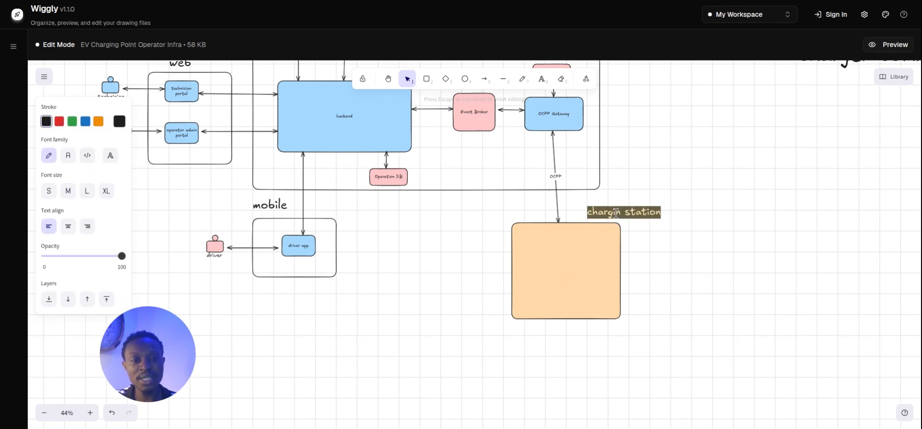
click(622, 215)
text(g)
click(658, 285)
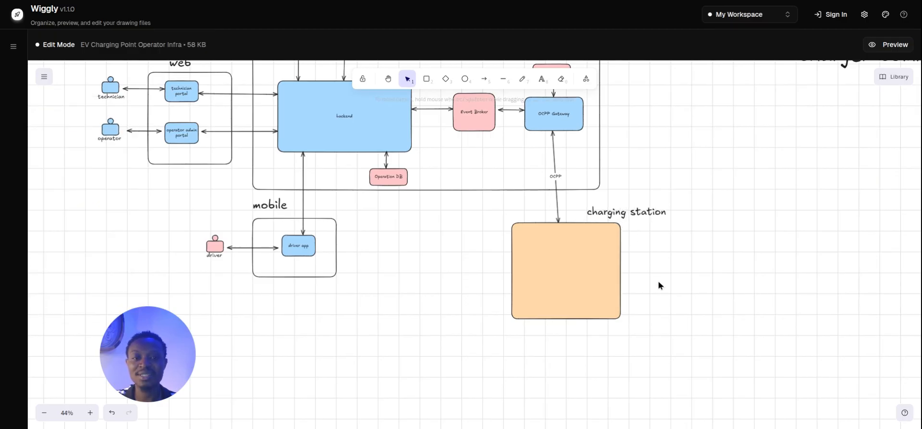
Nudge the orange charging station box and its label slightly left.
drag(553, 284, 544, 284)
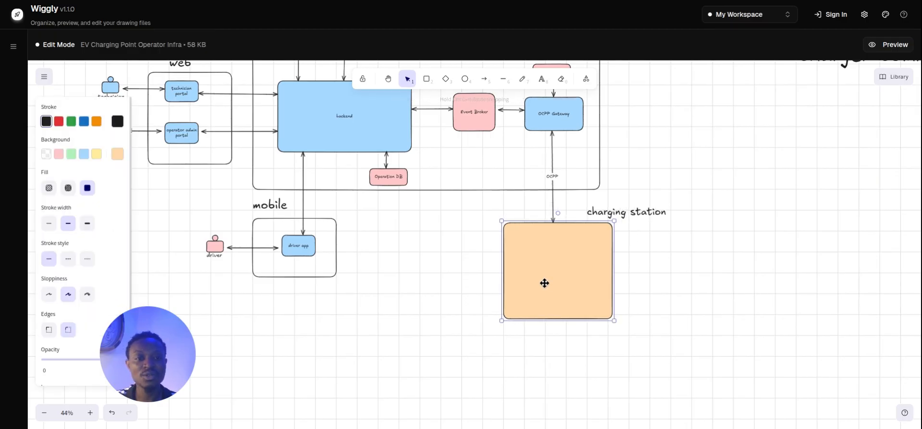
click(636, 302)
click(626, 216)
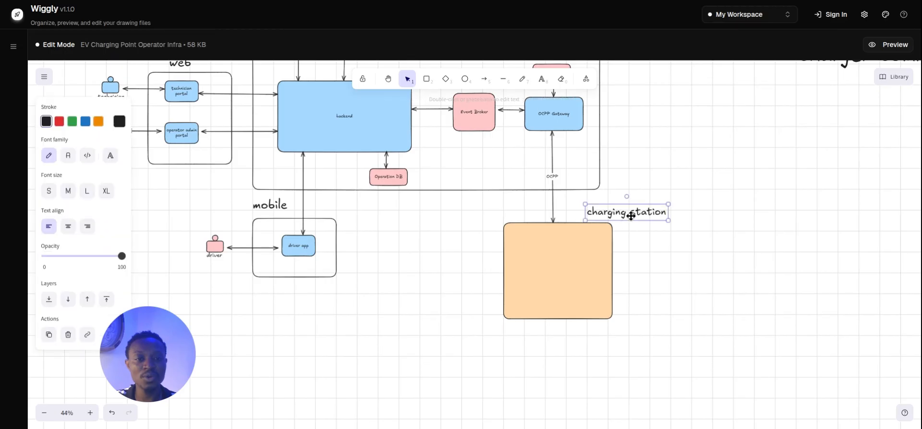
drag(625, 216, 613, 219)
click(665, 262)
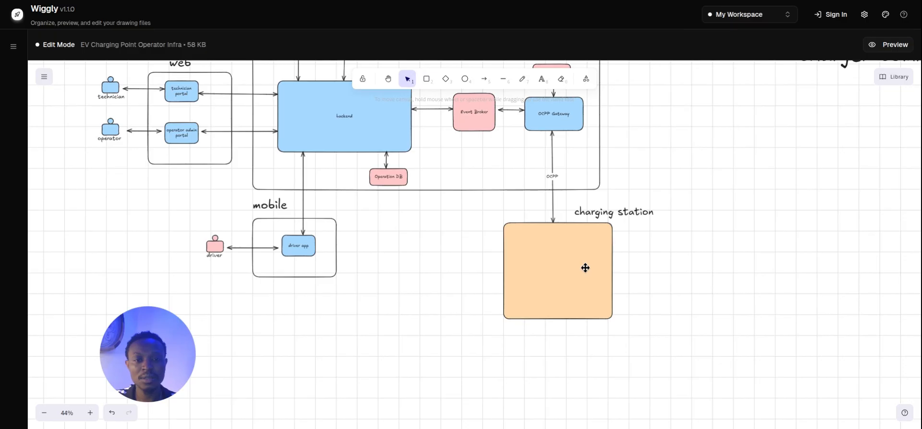
drag(585, 268, 571, 275)
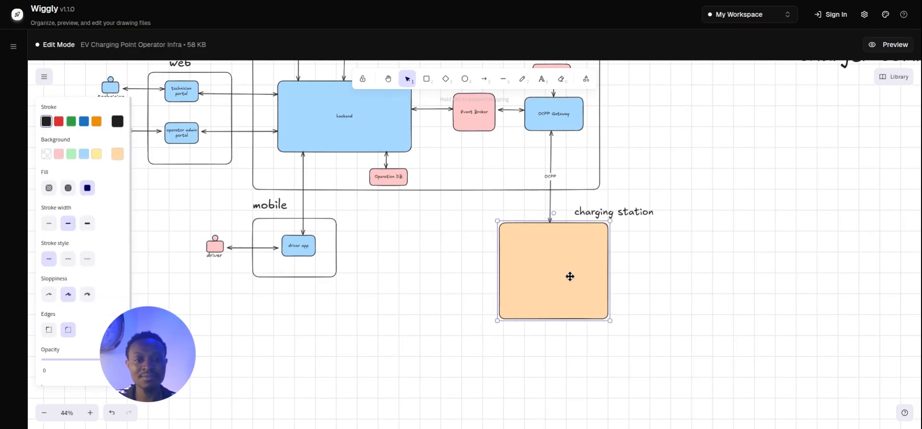
click(671, 285)
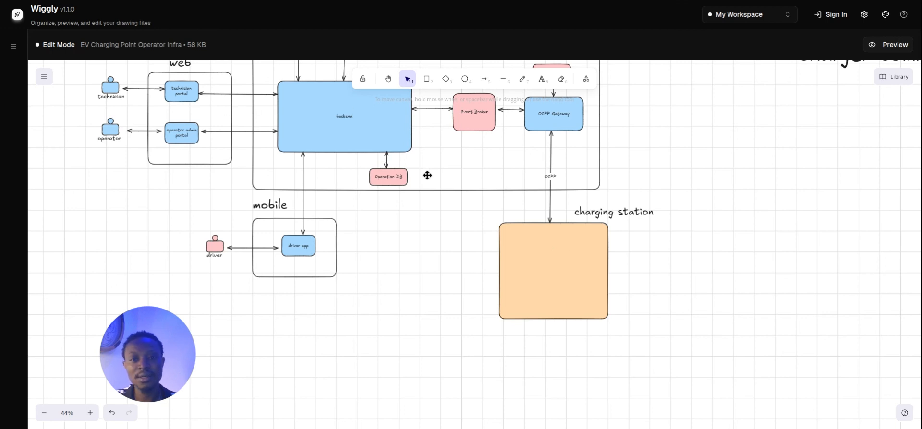
Add two stacked pink rounded boxes inside the orange box and copy the charging station label to its top.
click(426, 78)
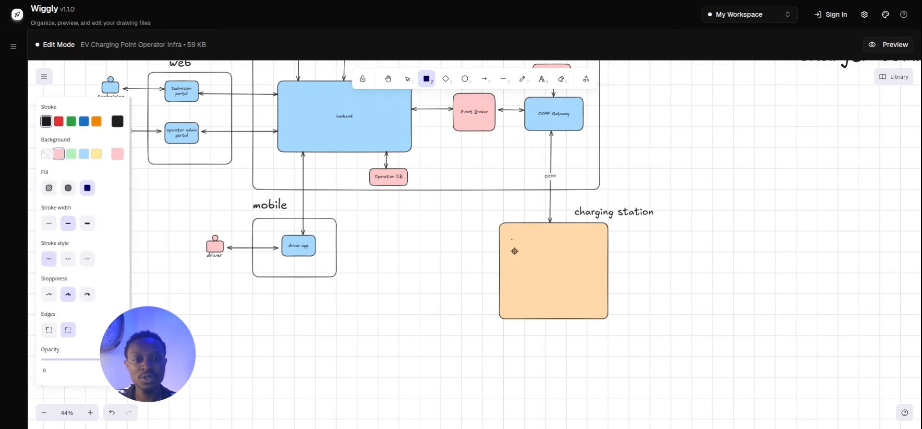
mouse_move(512, 240)
mouse_down()
mouse_move(603, 257)
mouse_move(599, 266)
mouse_move(567, 252)
mouse_move(548, 306)
mouse_move(555, 348)
mouse_up()
click(550, 316)
click(560, 296)
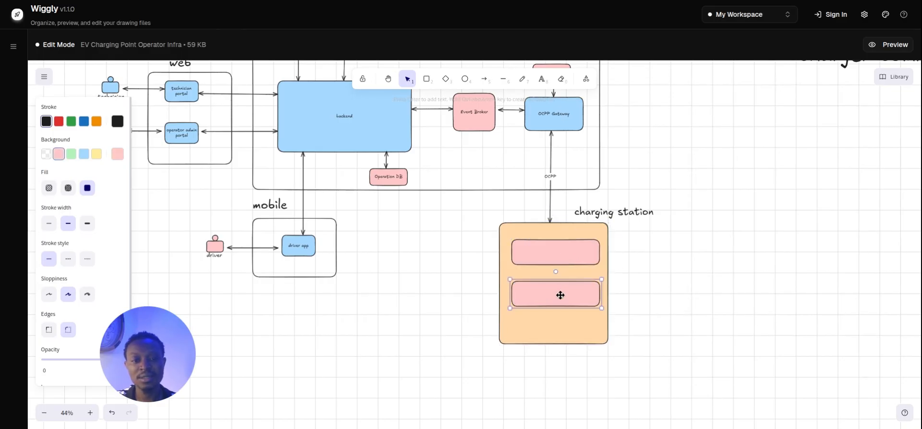
mouse_move(560, 295)
mouse_down()
mouse_move(562, 313)
mouse_move(560, 289)
mouse_move(558, 305)
mouse_up()
click(570, 256)
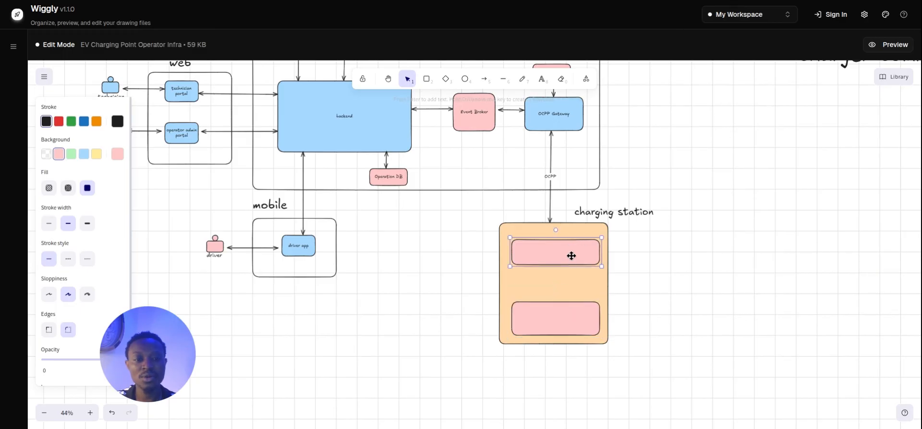
drag(570, 255, 571, 266)
click(608, 216)
drag(608, 216, 594, 247)
Change the copied label to 'EVSE 1' and move it over the upper pink box.
double_click(587, 244)
text(EV)
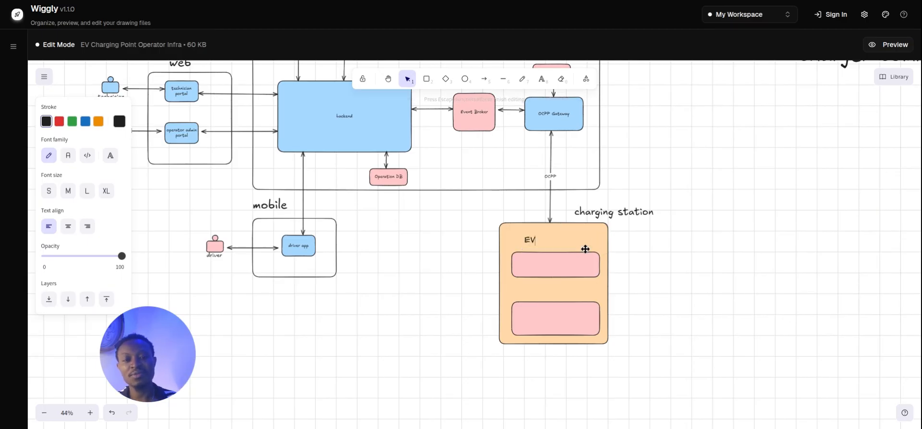
text(SE 1)
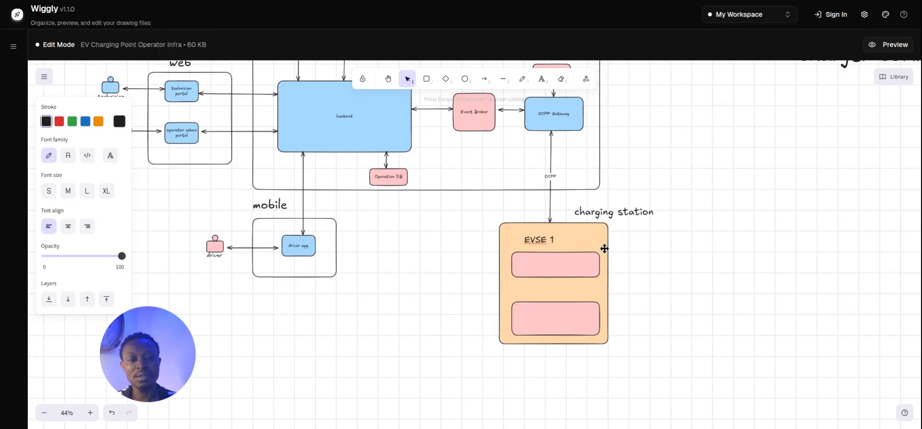
click(604, 249)
click(576, 240)
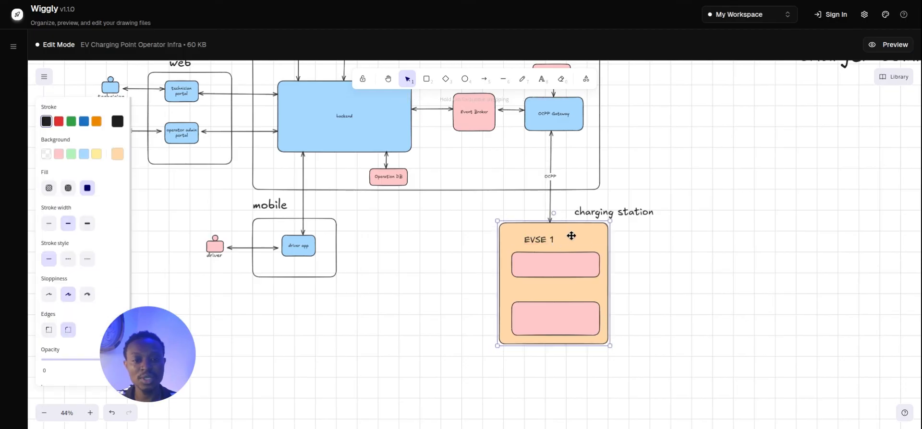
click(547, 243)
drag(548, 241, 527, 295)
Duplicate the label and change the copy to 'EVSE 2' for the lower pink box.
key(ctrl+c)
key(ctrl+v)
double_click(530, 294)
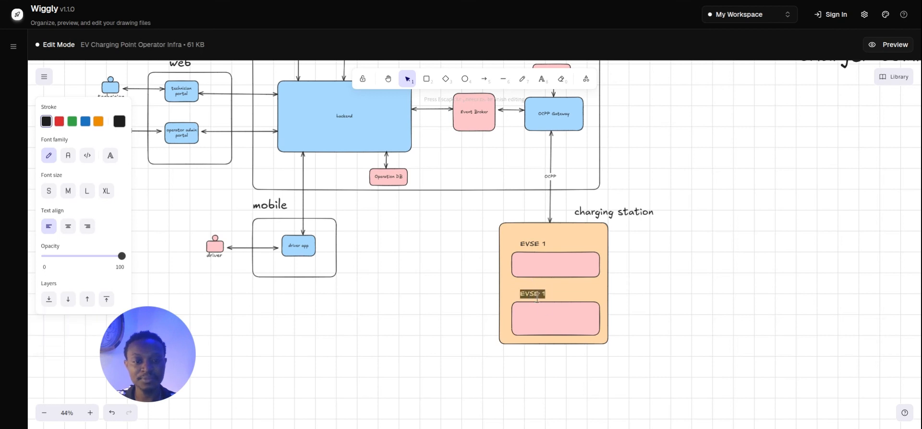
key(Right)
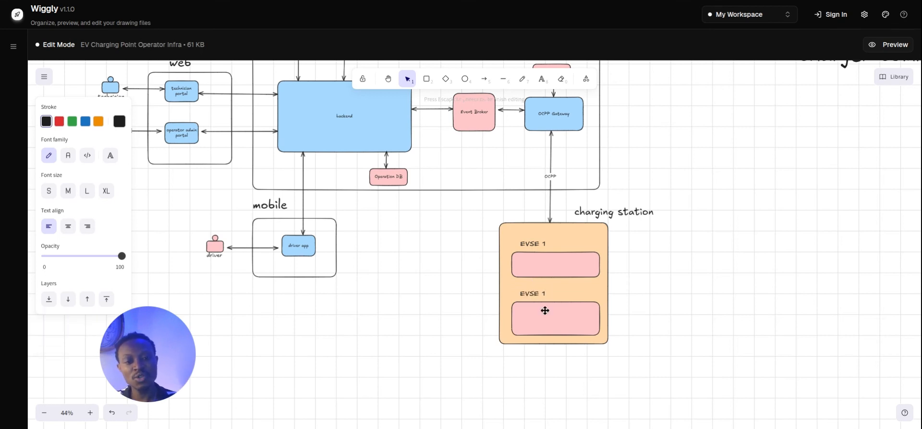
key(BackSpace)
text(2)
click(734, 319)
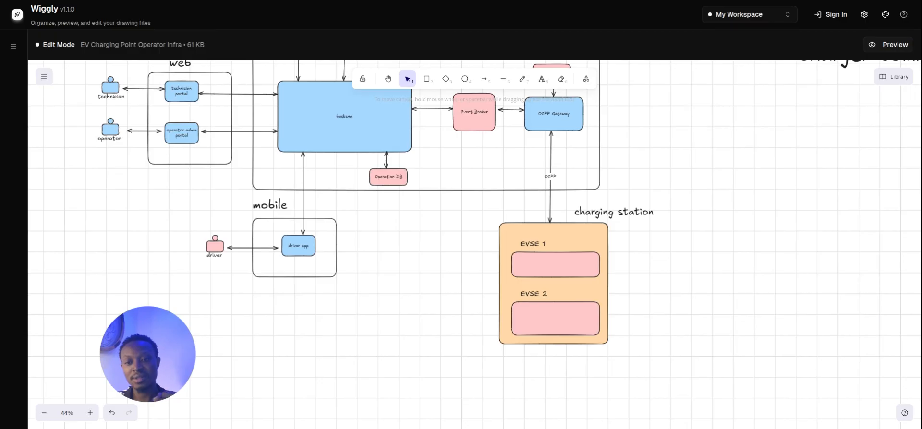
click(574, 322)
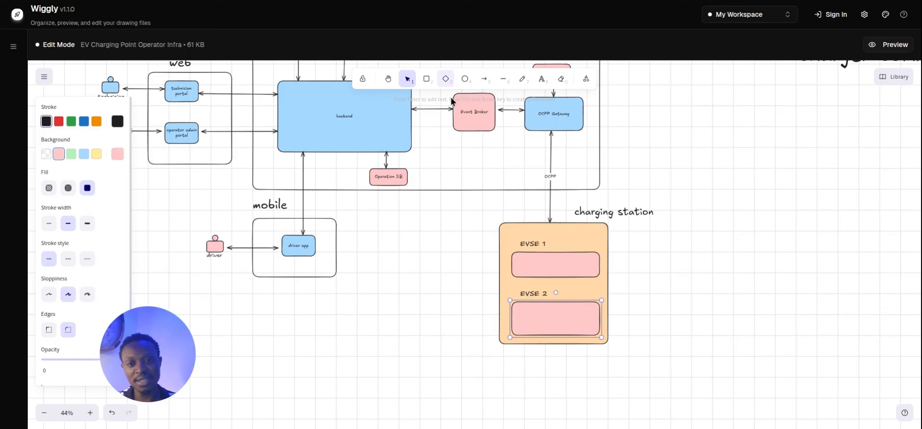
Draw a small salmon-red box inside EVSE 2 labelled 'connector 1'.
click(427, 79)
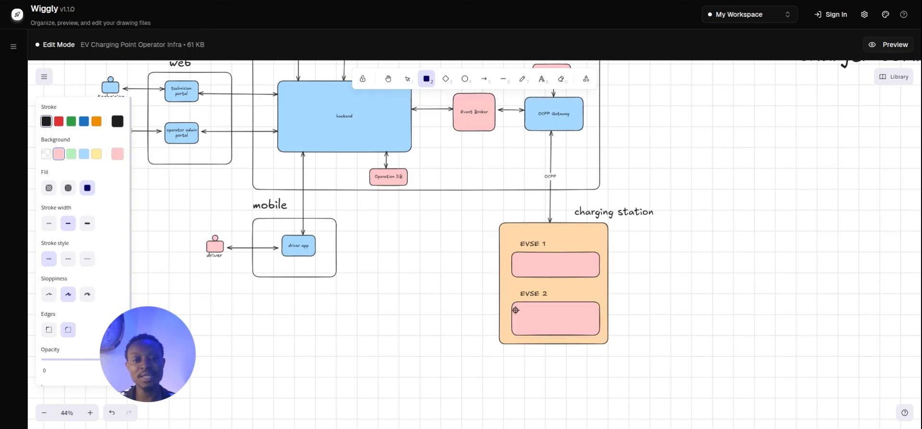
drag(522, 312, 552, 329)
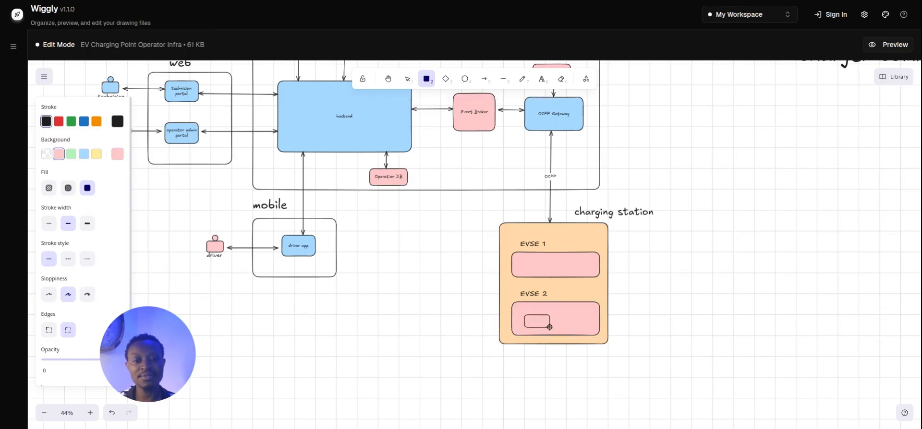
click(115, 154)
click(188, 235)
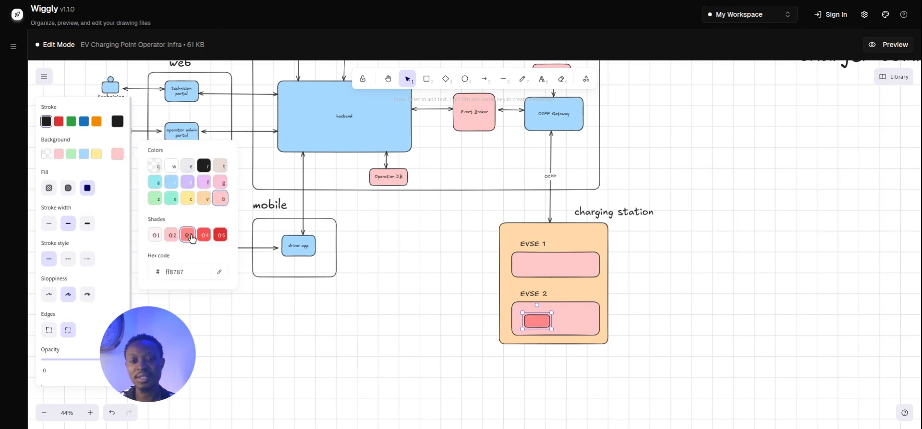
double_click(536, 323)
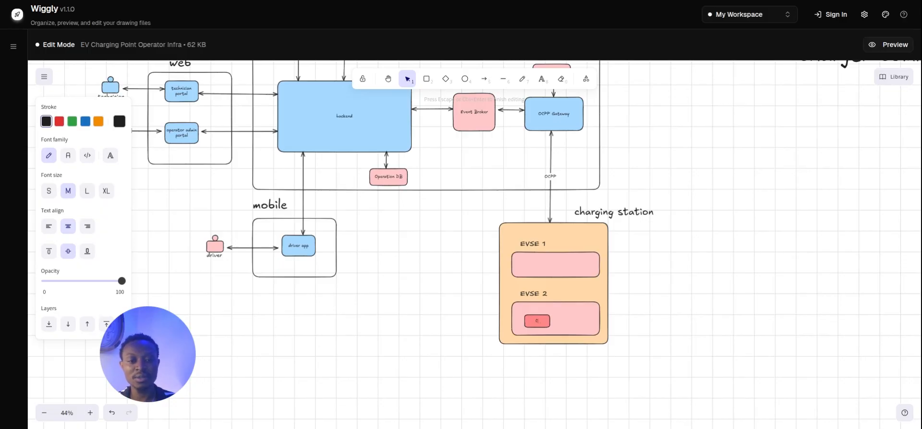
text(connector 1)
click(597, 344)
Shorten the connector box text to 'conn a' and remove an accidentally pasted label.
double_click(540, 324)
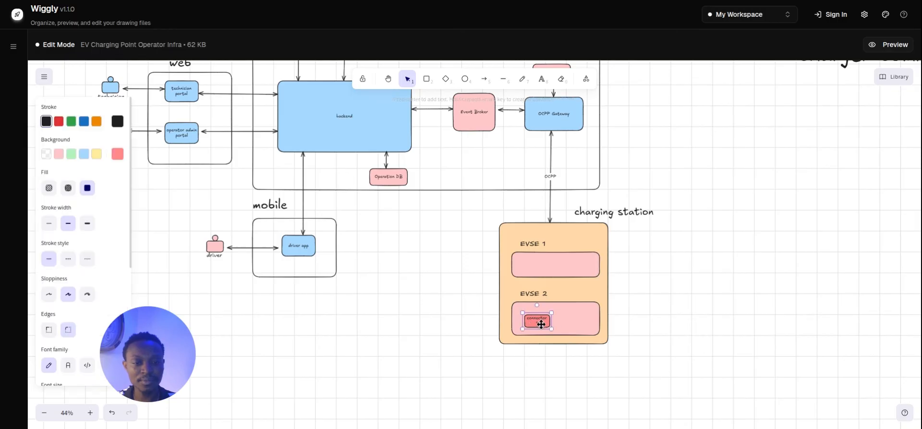
click(540, 326)
key(BackSpace)
key(BackSpace)
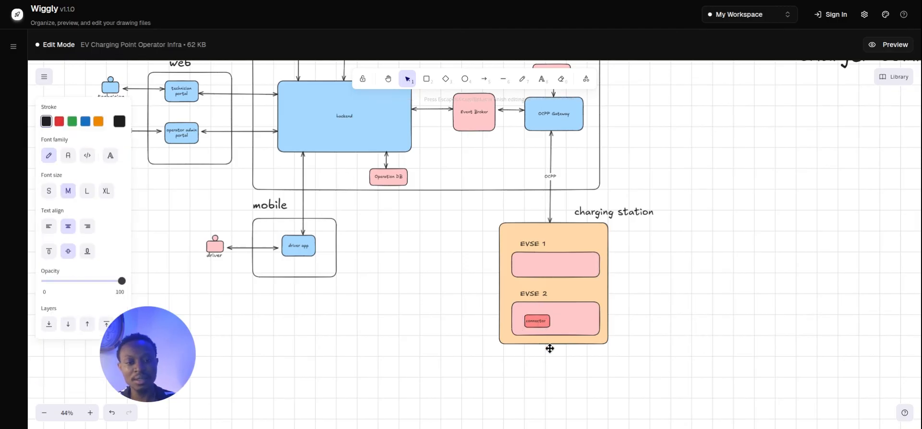
key(BackSpace)
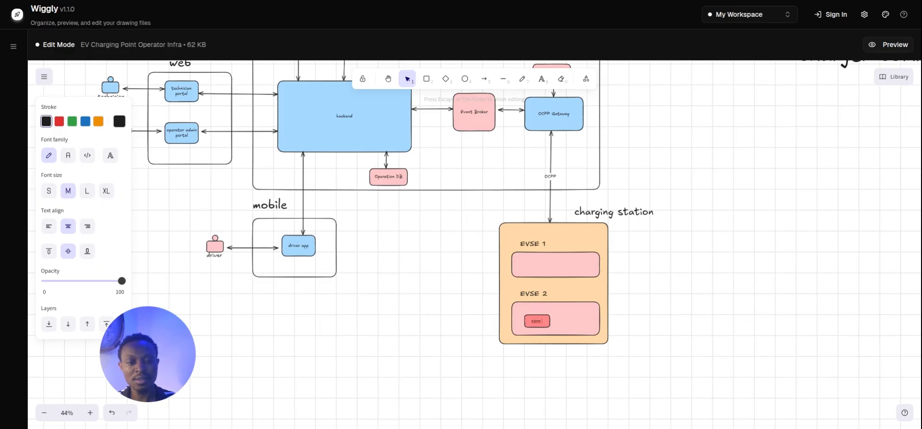
click(541, 321)
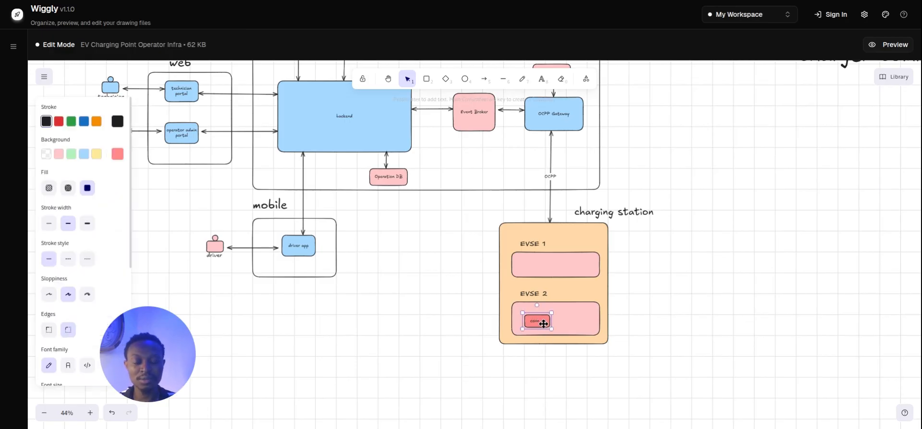
key(ctrl+v)
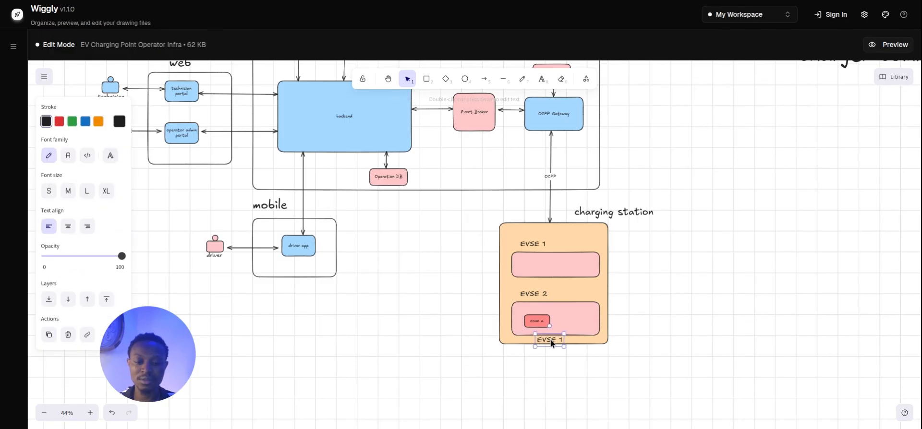
key(Delete)
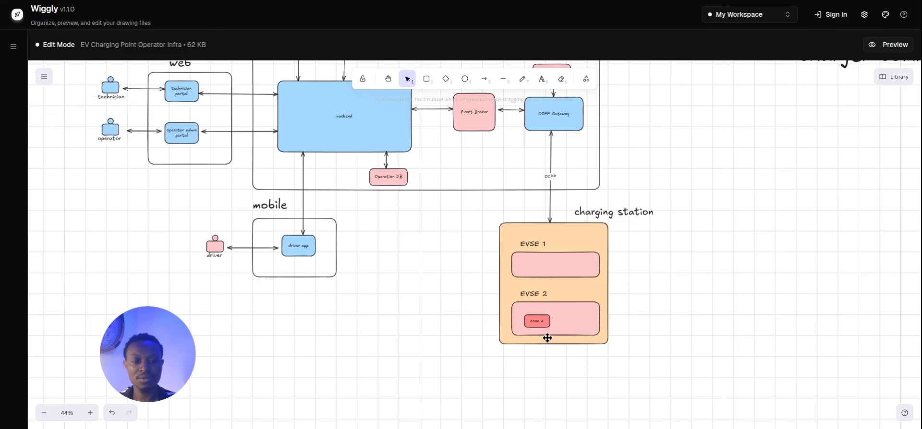
Duplicate conn a beside itself inside EVSE 2 and rename the copy 'conn b'.
click(540, 322)
drag(540, 322, 572, 326)
double_click(573, 321)
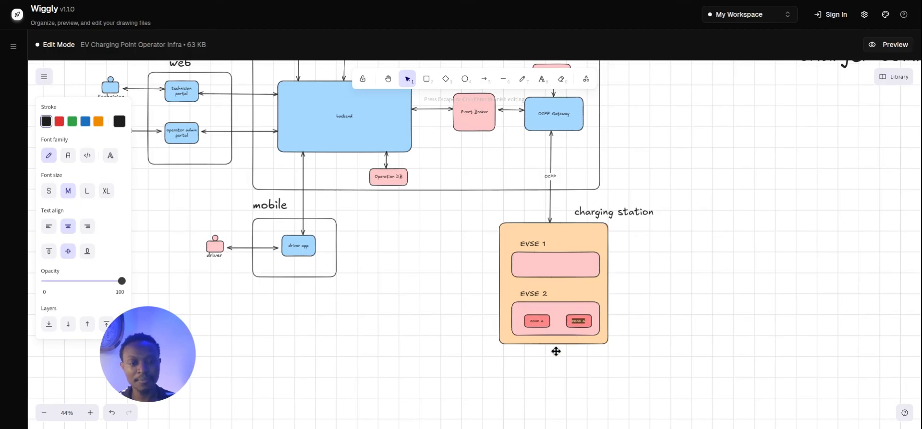
text(conn b)
click(556, 351)
Copy conn a into EVSE 1 and narrow the EVSE 1 box around it.
click(578, 321)
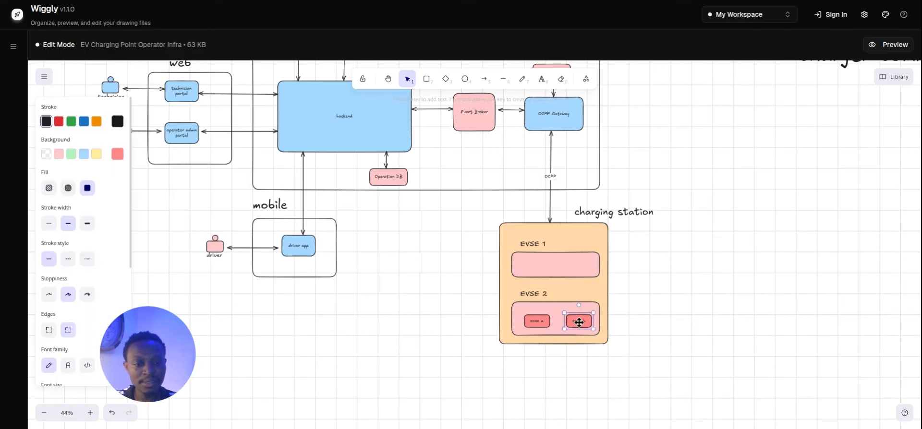
click(538, 327)
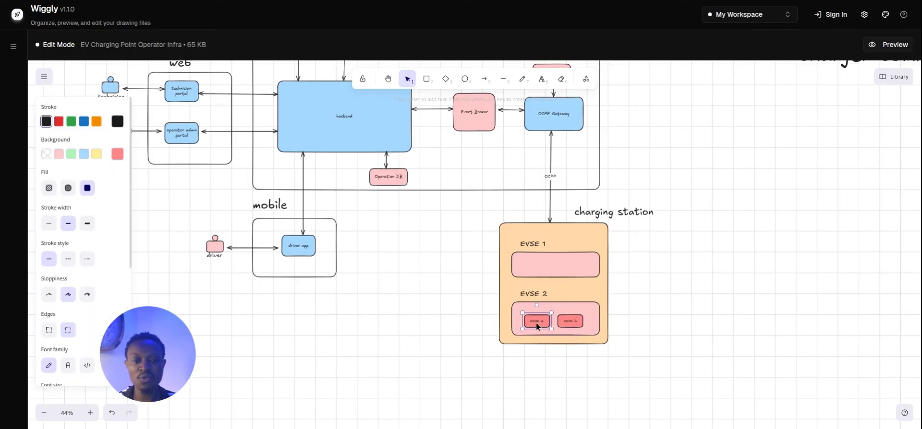
drag(537, 326, 542, 273)
click(558, 270)
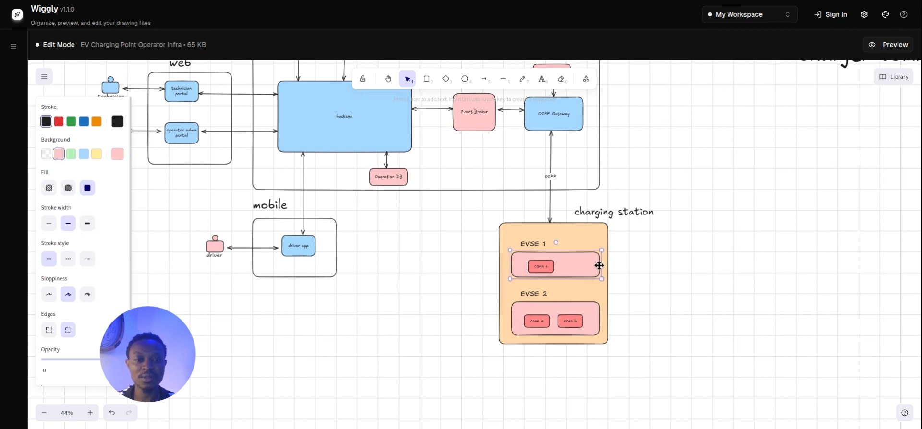
drag(600, 266, 585, 265)
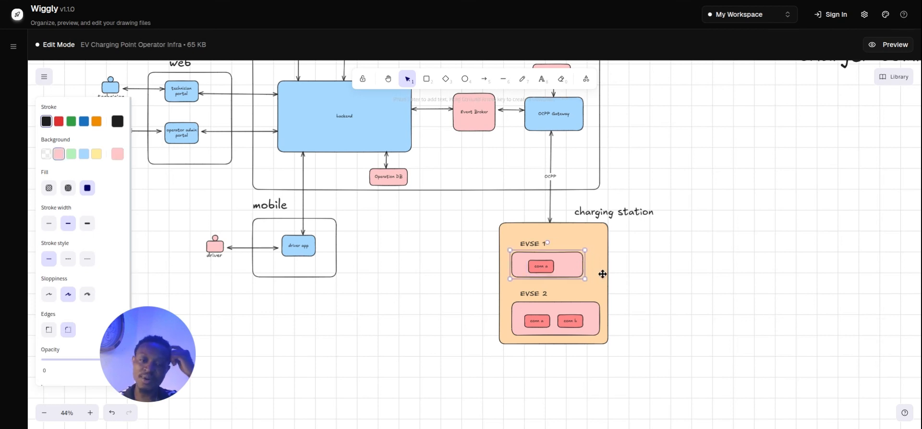
click(632, 278)
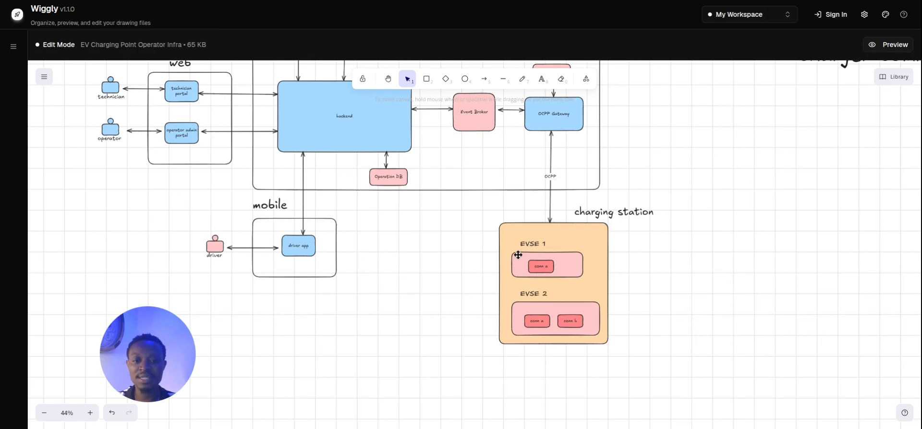
click(552, 267)
drag(554, 266, 550, 265)
click(656, 353)
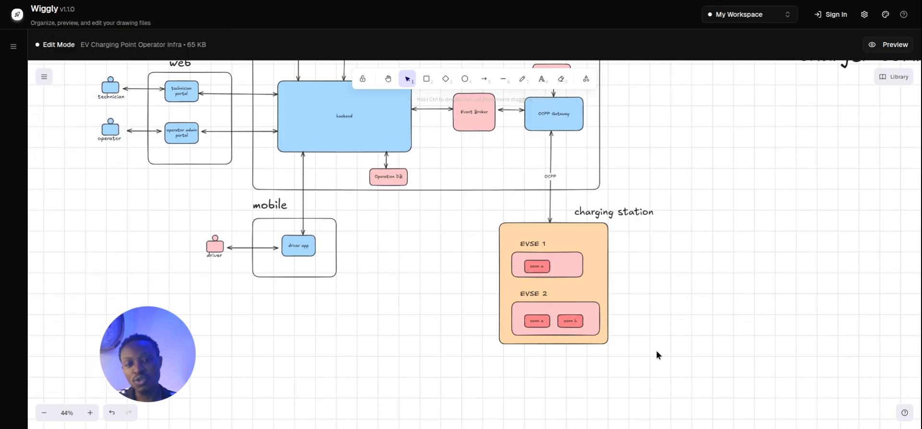
drag(689, 377, 460, 211)
click(740, 307)
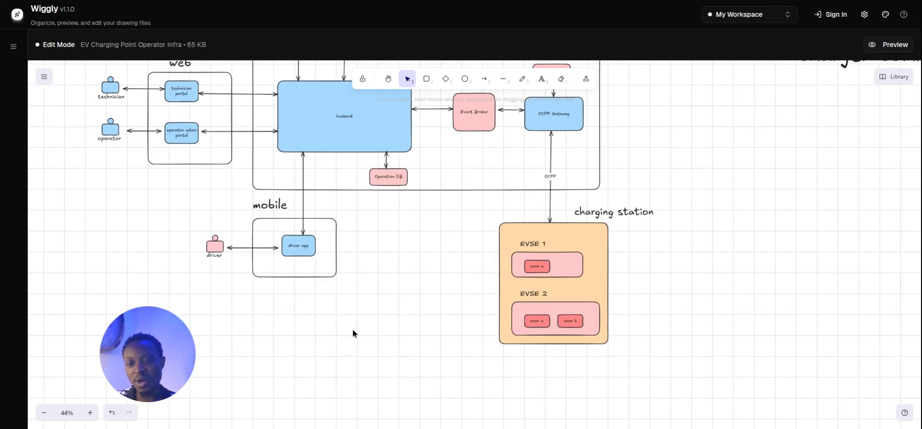
scroll(658, 274, up, 2)
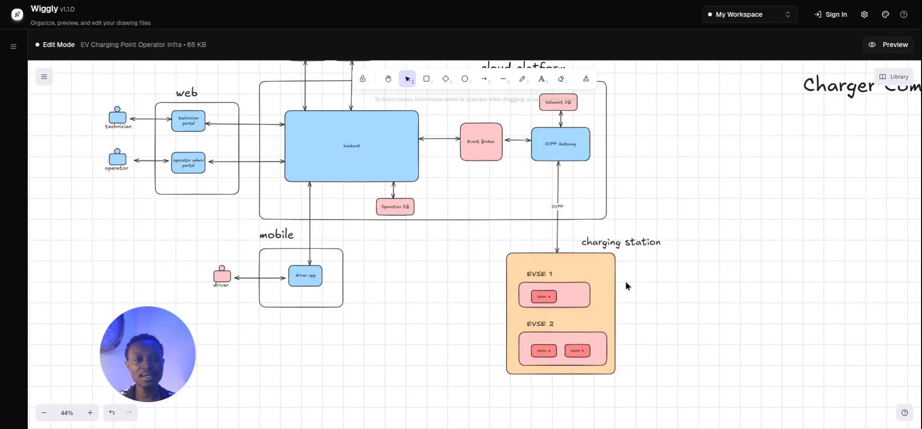
Pan across the diagram to the Charger Commisioning title and drag it, leaving a second copy beside it.
drag(662, 265, 603, 297)
drag(673, 284, 676, 302)
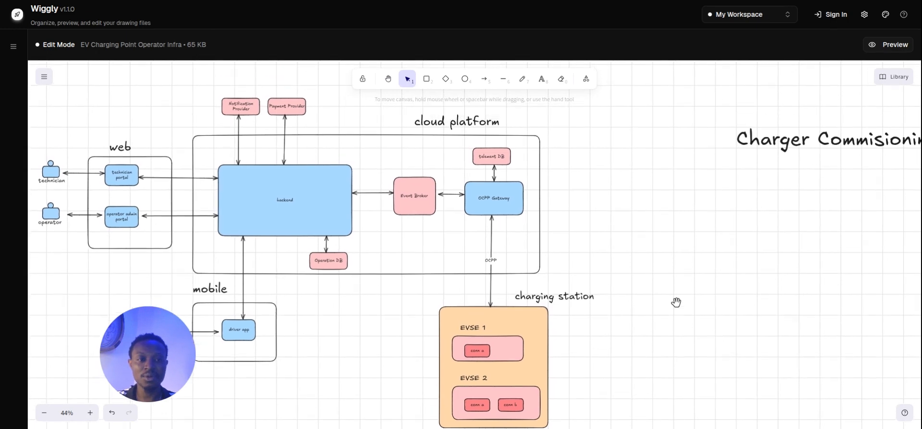
drag(726, 278, 667, 242)
drag(469, 283, 676, 312)
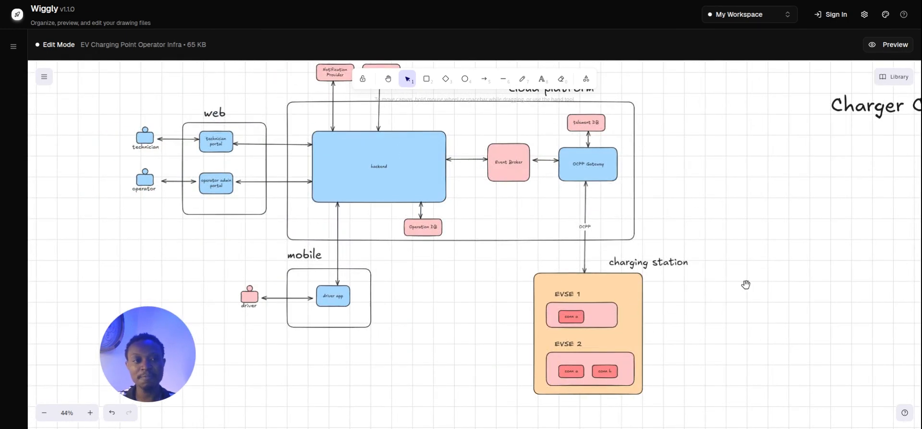
drag(886, 275, 597, 278)
drag(666, 268, 724, 246)
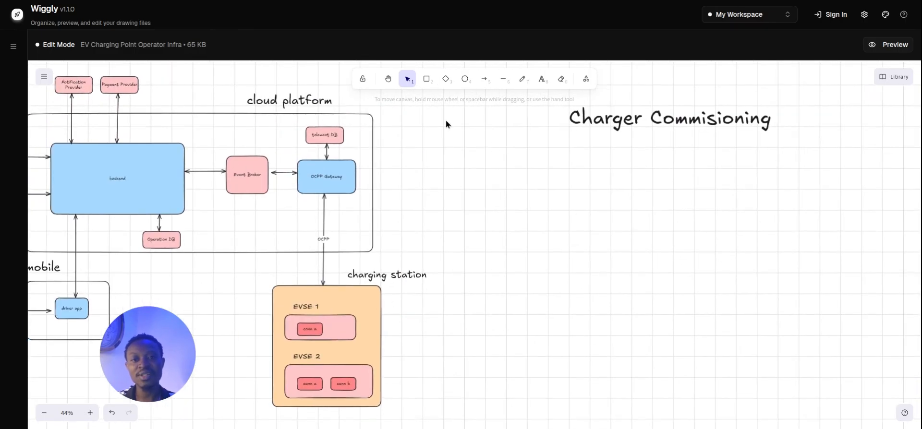
drag(488, 231, 558, 235)
drag(442, 247, 533, 236)
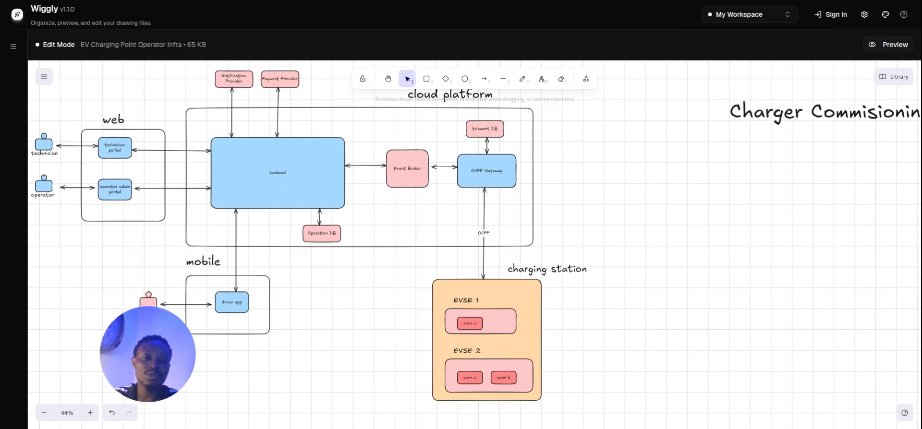
scroll(670, 257, right, 10)
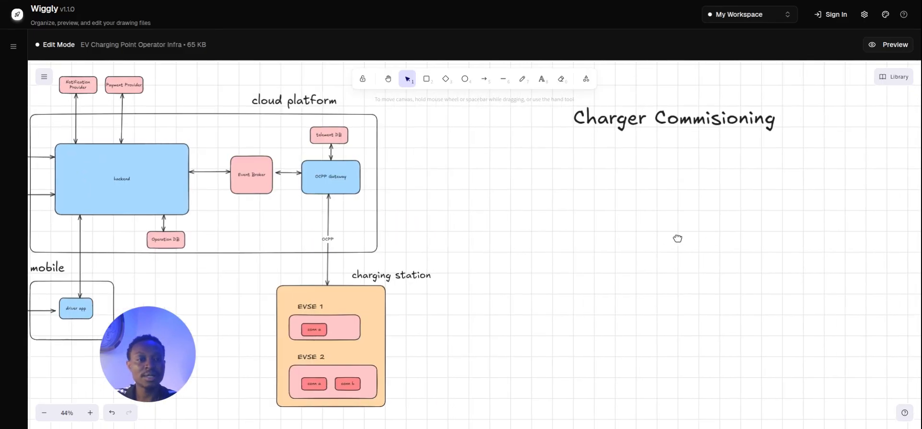
drag(576, 120, 842, 139)
Append ' workflow' so the heading reads 'Charger Commisioning workflow'.
double_click(574, 137)
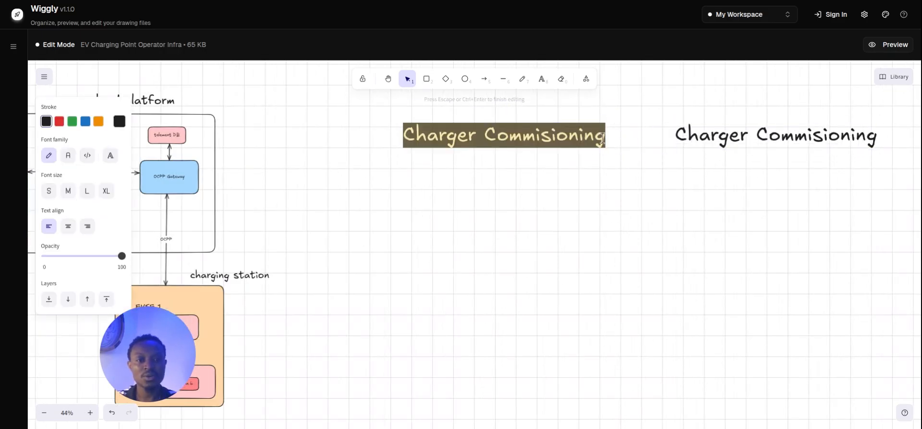
click(598, 142)
text(worfl)
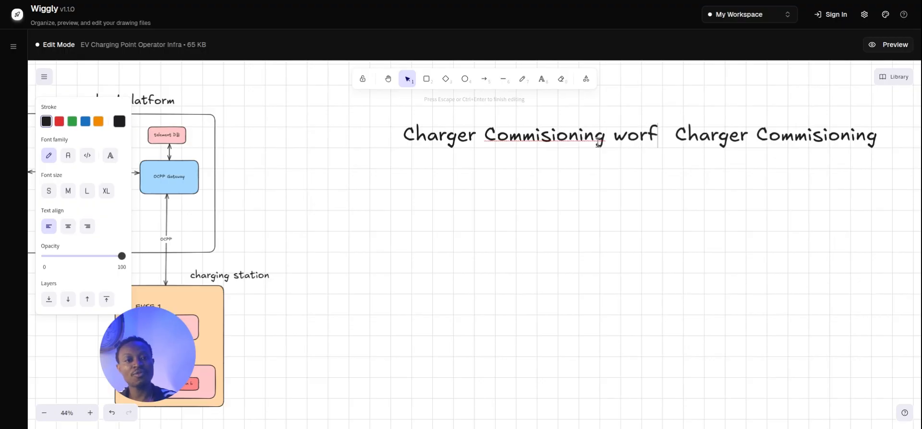
key(BackSpace)
key(BackSpace)
text(kflo)
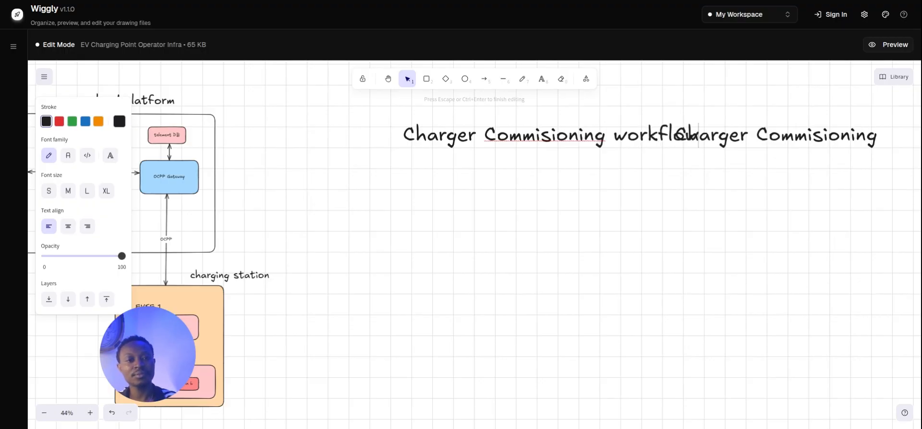
text(w)
Delete the leftover duplicate of the title.
click(768, 139)
drag(767, 139, 747, 229)
key(Delete)
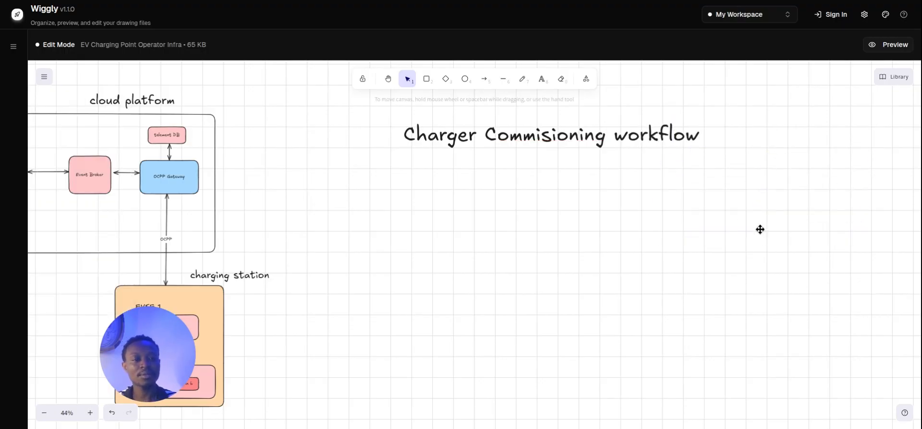
scroll(763, 237, left, 10)
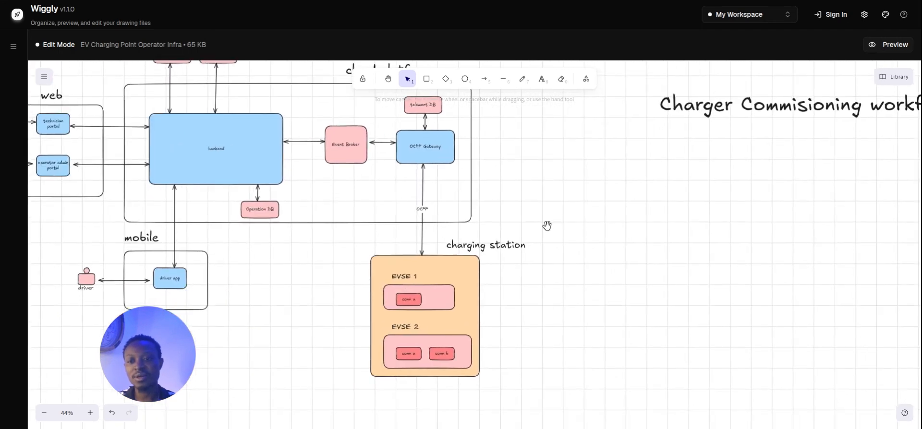
Add a 'Charging Stations' text label below the cloud platform, correcting its misspelled ending.
click(541, 83)
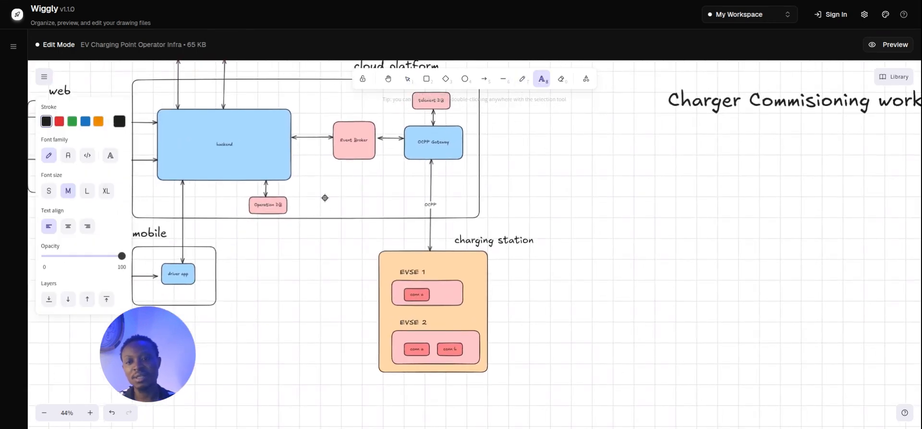
click(263, 230)
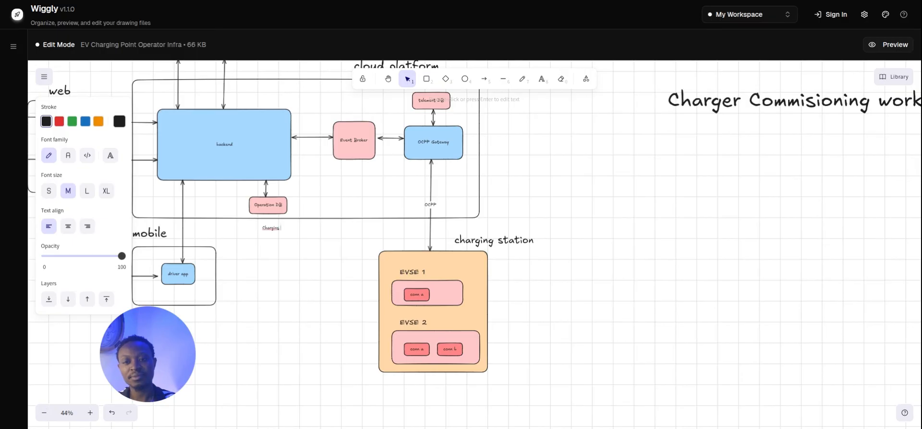
click(273, 242)
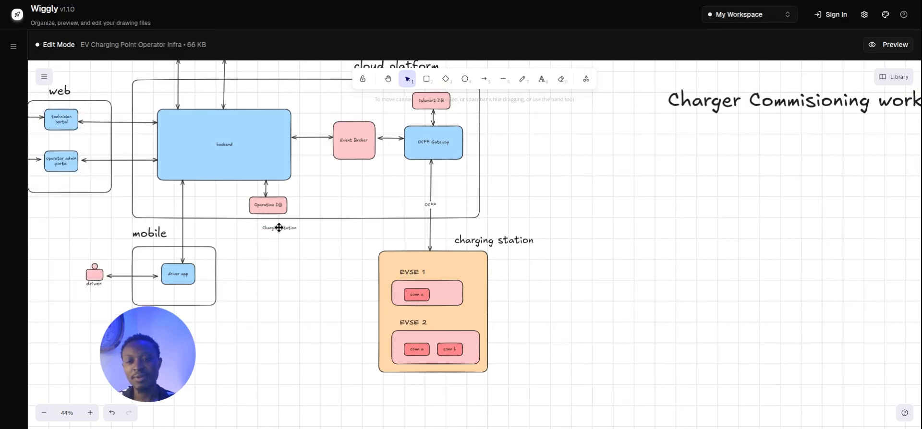
mouse_move(286, 229)
mouse_down()
mouse_move(277, 230)
mouse_move(308, 236)
mouse_move(282, 229)
mouse_up()
double_click(270, 233)
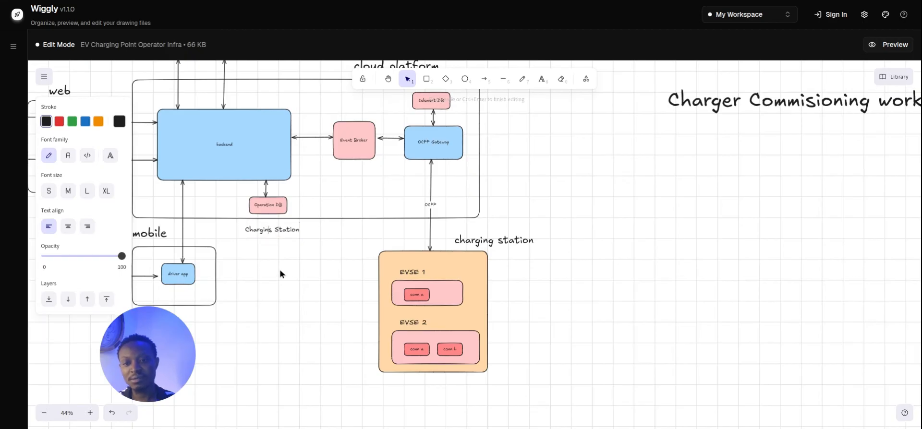
key(Delete)
text(g)
click(280, 270)
click(283, 231)
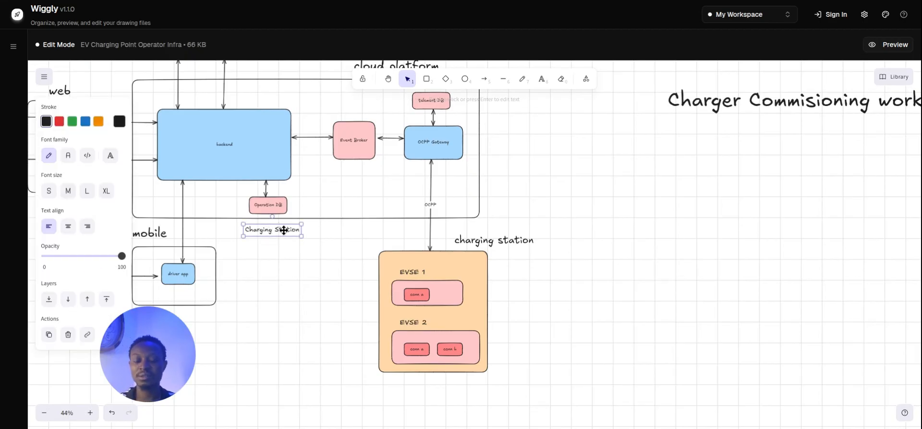
key(Return)
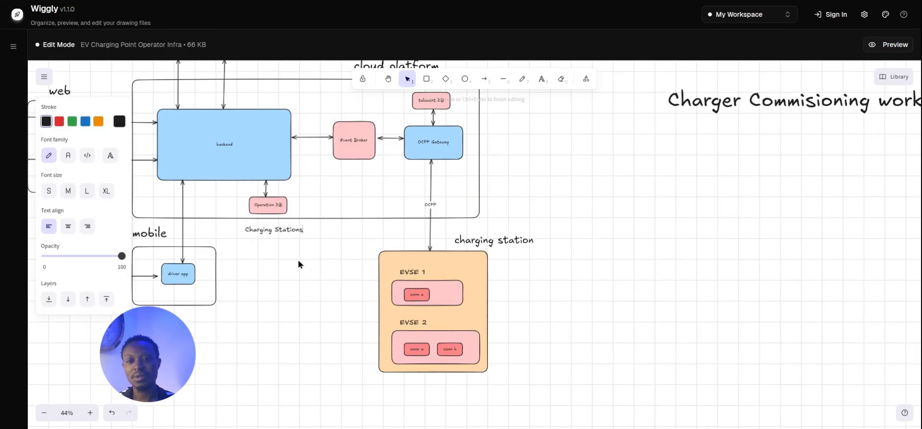
key(Escape)
Duplicate it with Ctrl+D, retype the copy as 'EVSEs', and align it underneath.
key(ctrl+d)
drag(280, 228, 279, 242)
double_click(280, 241)
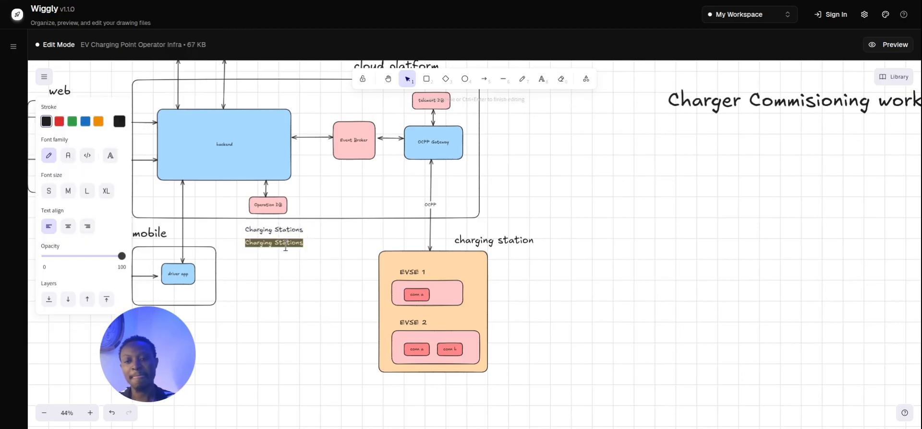
text(EVSEs)
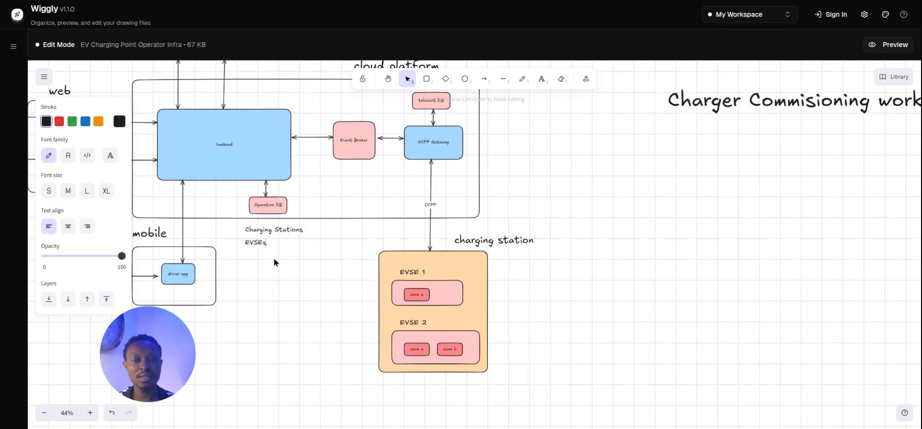
key(Escape)
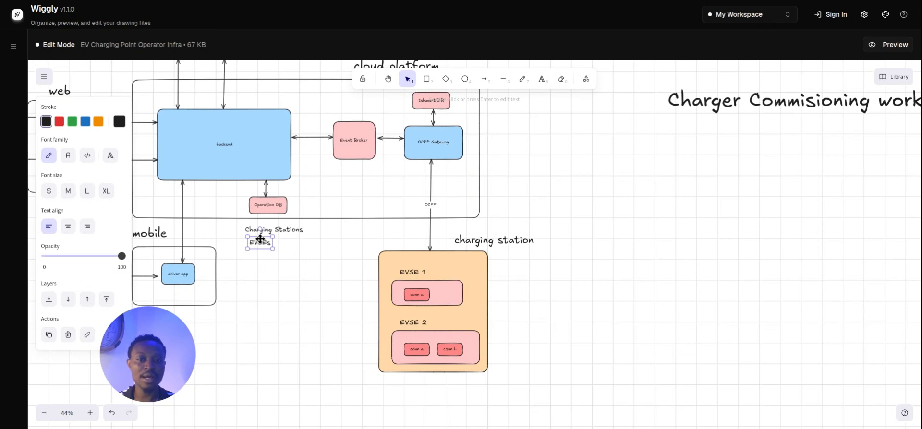
drag(260, 238, 255, 239)
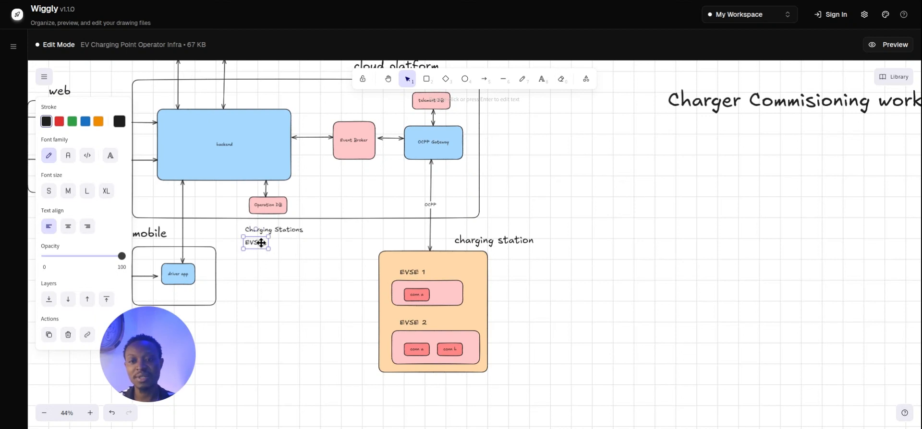
Paste another copy below and retype it as 'Connectors'.
key(ctrl+v)
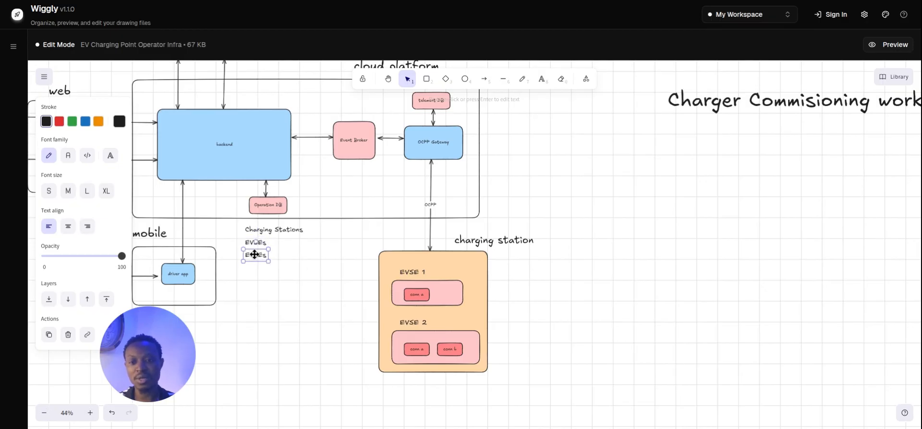
key(Return)
text(Connectors)
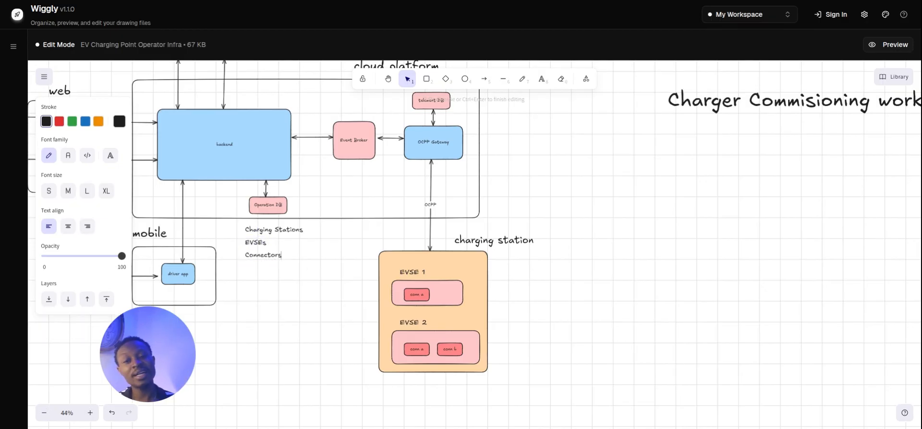
click(272, 275)
click(266, 258)
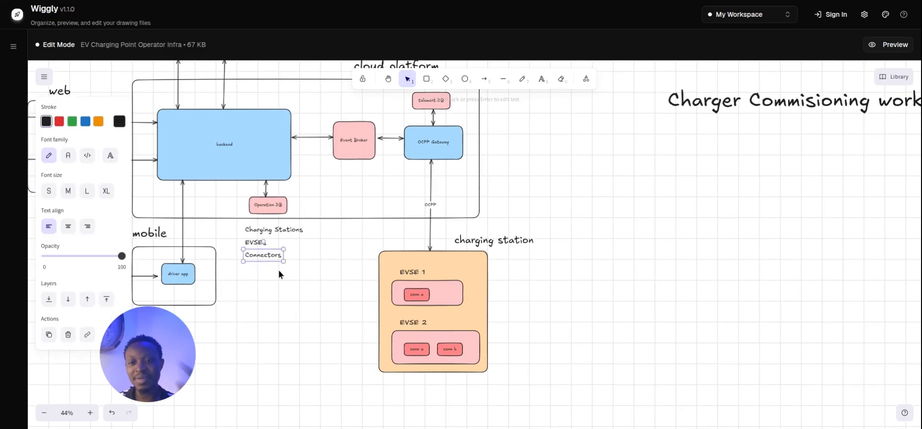
click(330, 249)
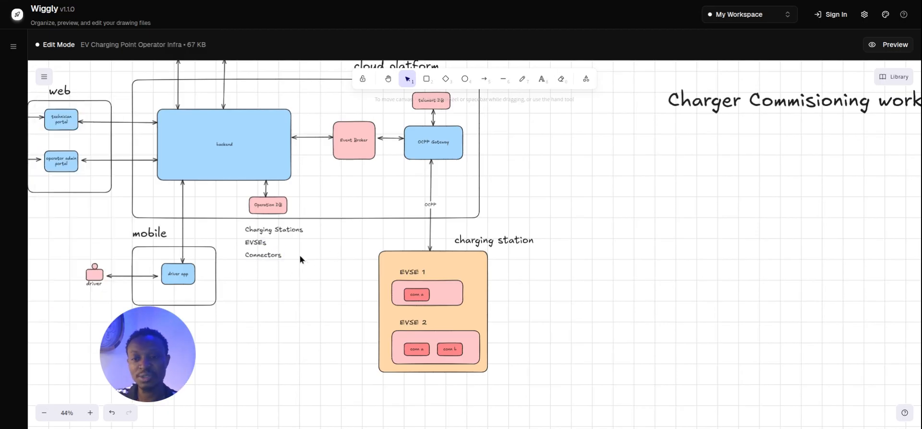
click(276, 256)
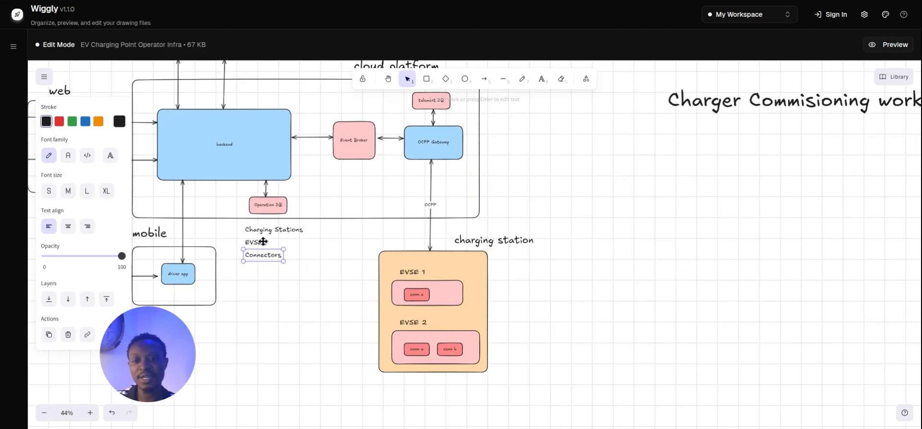
Select the Charging Stations, EVSEs and Connectors labels and drag them slightly lower.
click(277, 286)
drag(283, 267, 364, 270)
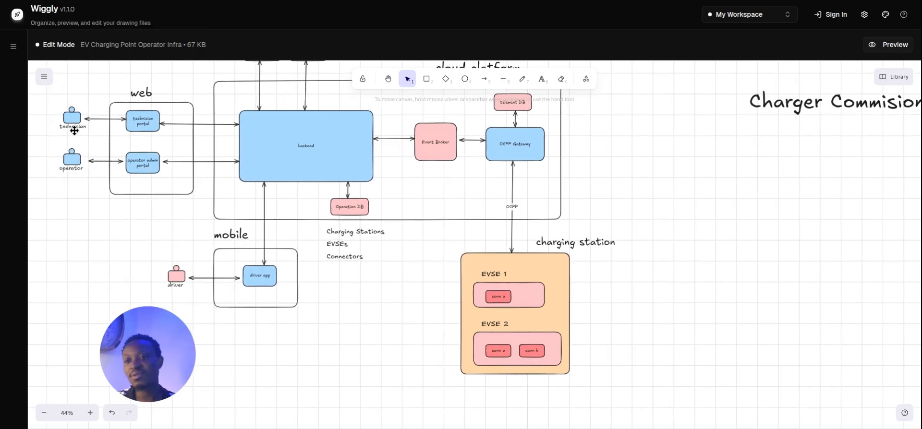
click(66, 166)
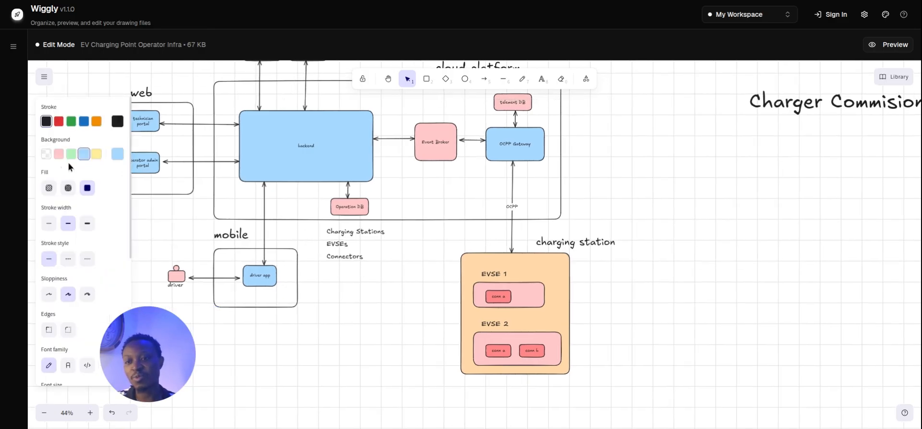
click(214, 198)
drag(198, 204, 227, 204)
scroll(226, 204, left, 2)
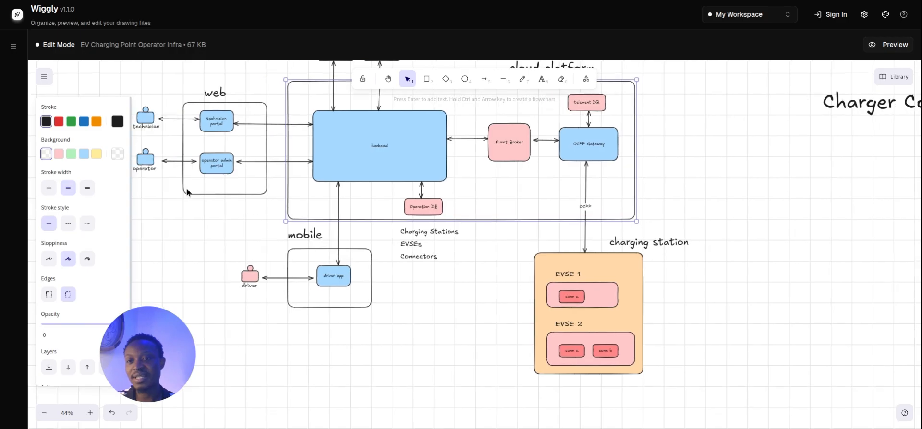
scroll(276, 253, down, 1)
drag(459, 246, 422, 229)
key(Escape)
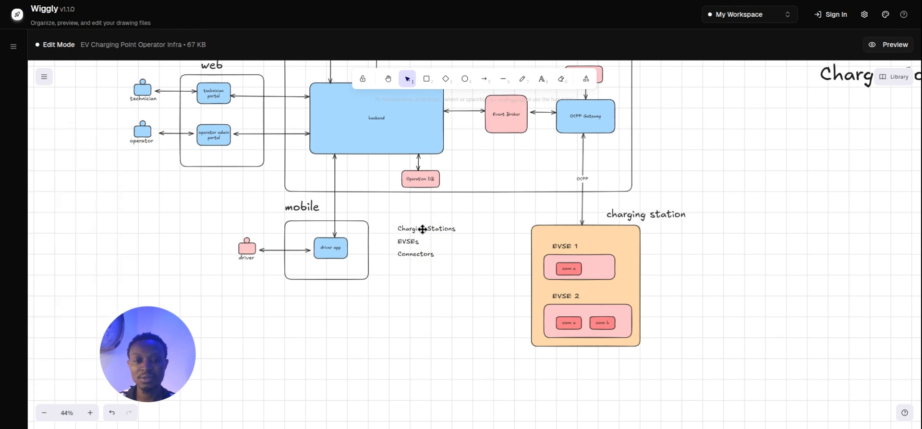
mouse_move(451, 277)
mouse_down()
mouse_move(390, 222)
mouse_move(463, 278)
mouse_up()
click(402, 217)
drag(439, 235, 419, 215)
Duplicate 'Charging Stations' and rewrite the copy as Users, Operator Profiles and Technician Profiles lines.
key(Escape)
click(435, 244)
key(ctrl+d)
key(Return)
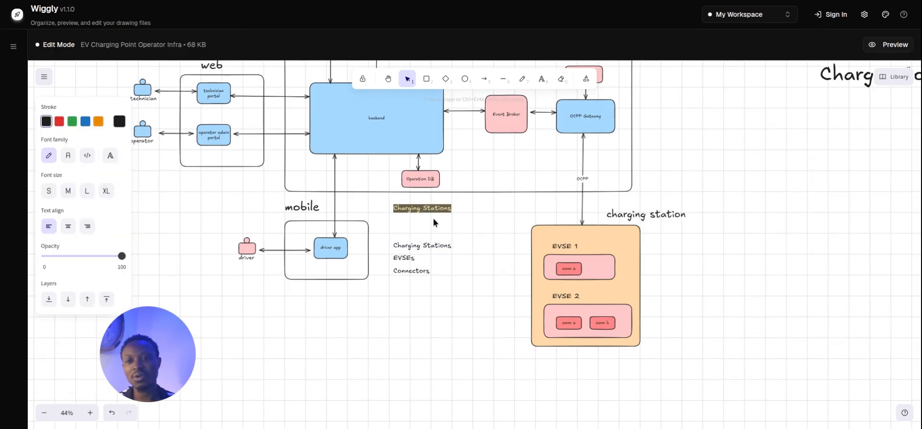
text(Users)
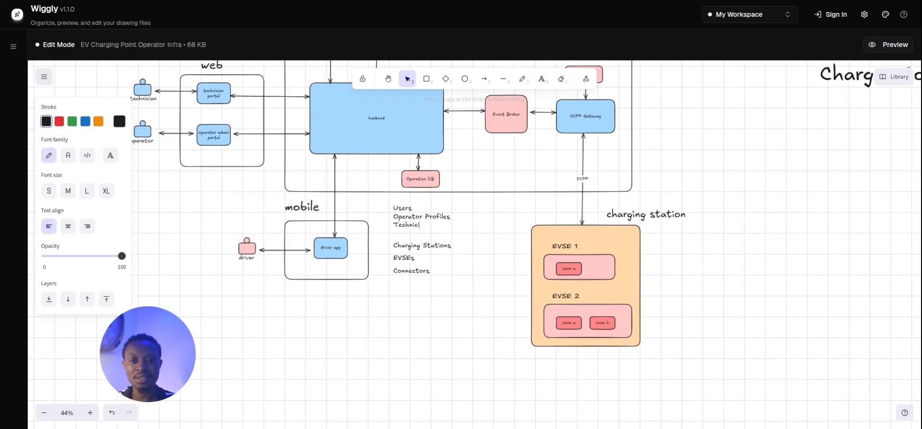
text(Profiles)
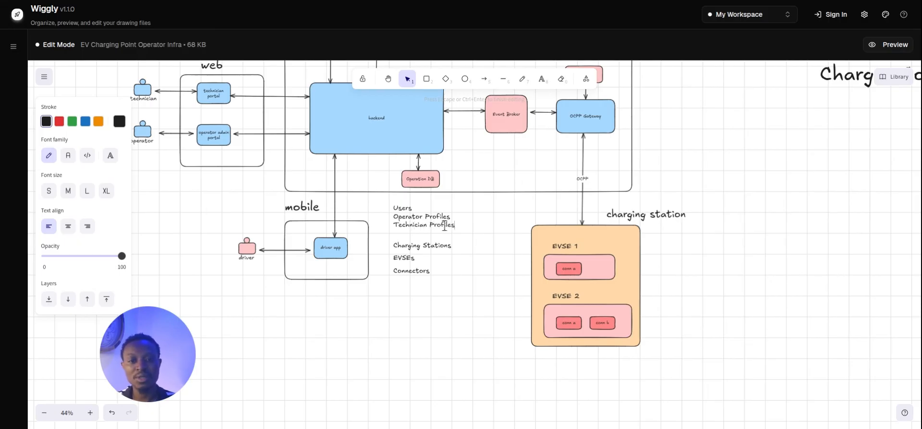
click(451, 263)
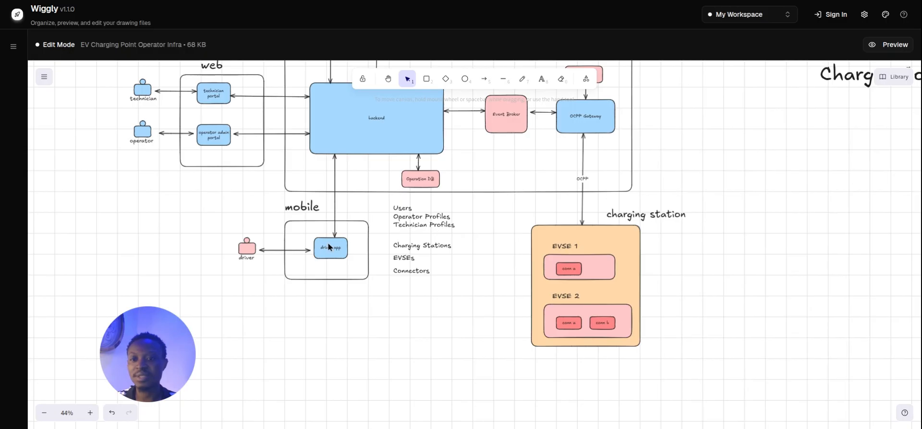
Drag the EVSEs and Connectors labels upward to close the gap under Charging Stations.
drag(414, 294, 399, 364)
drag(422, 331, 530, 262)
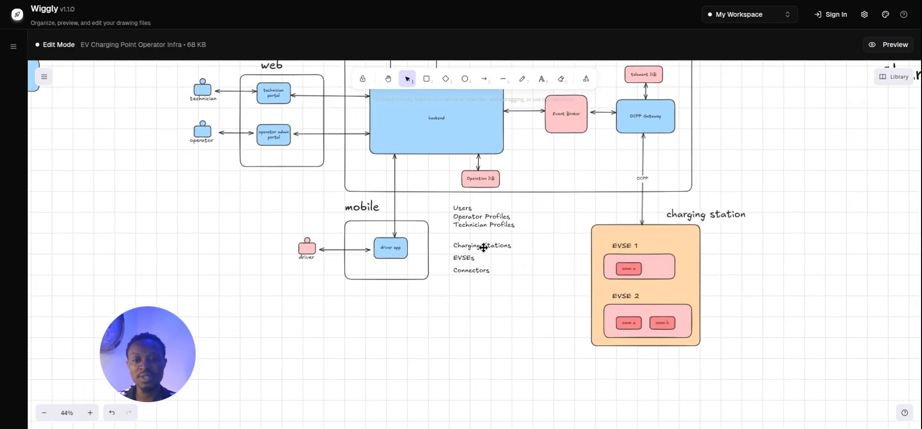
click(465, 270)
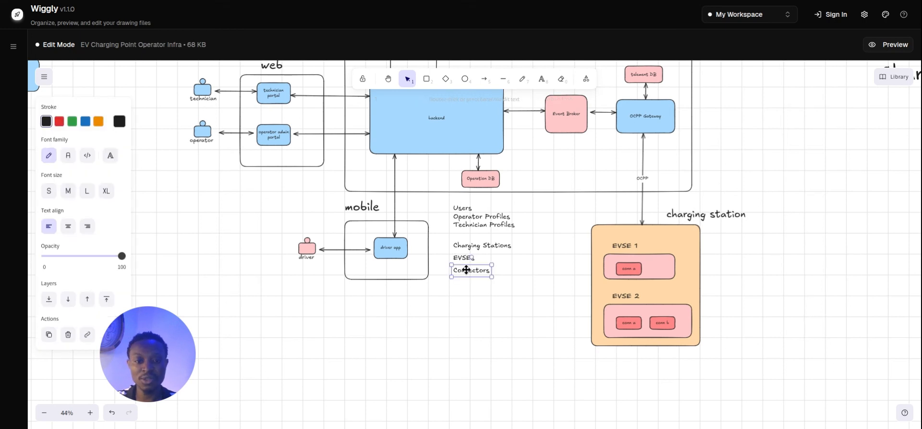
click(487, 320)
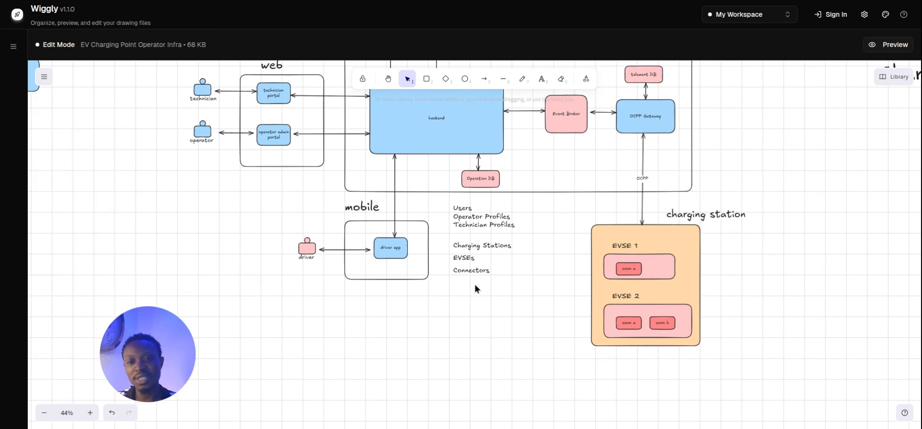
drag(552, 264, 564, 309)
click(481, 313)
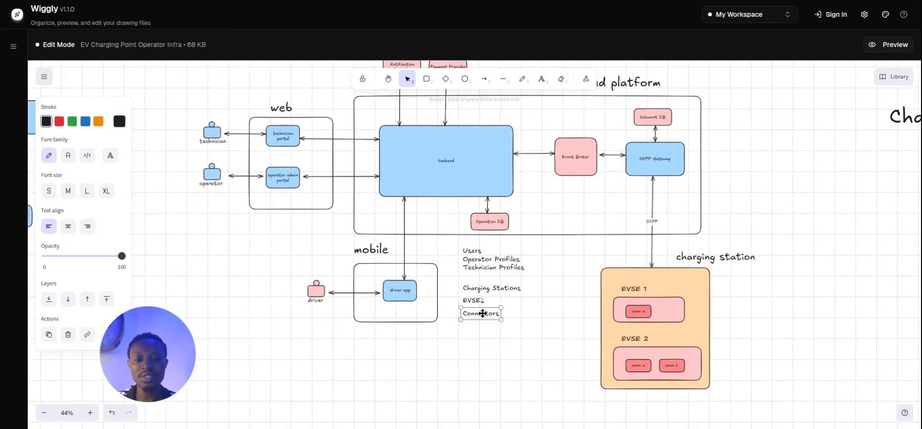
click(469, 302)
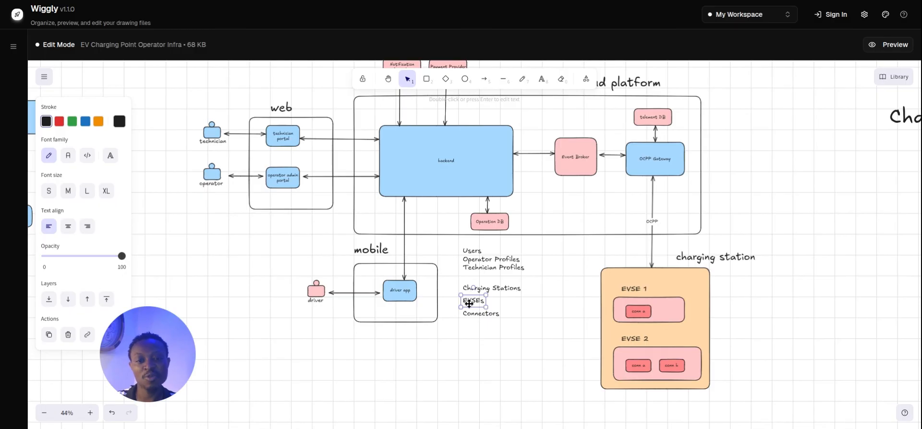
mouse_move(469, 304)
mouse_down()
mouse_move(472, 315)
mouse_move(475, 308)
mouse_up()
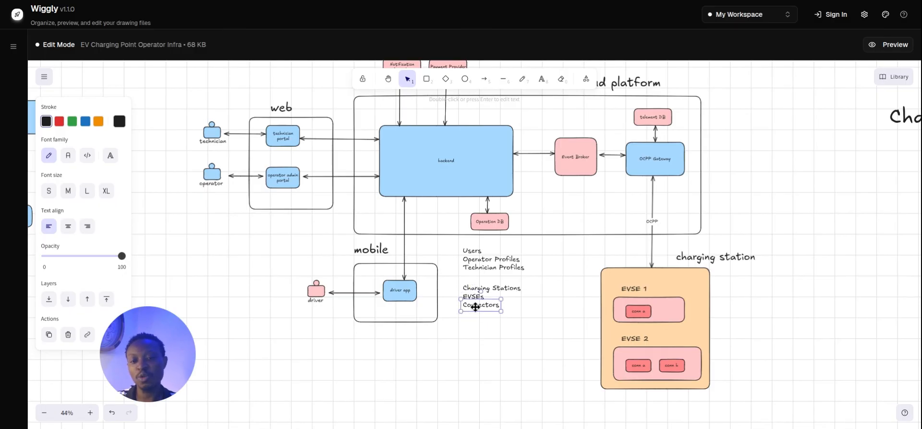
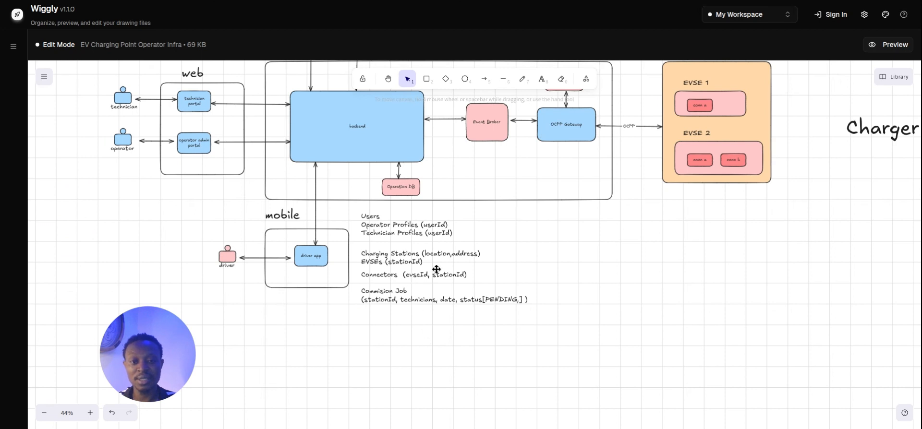
Revise the wording of the Commision Job entity note in the data-model list.
double_click(510, 300)
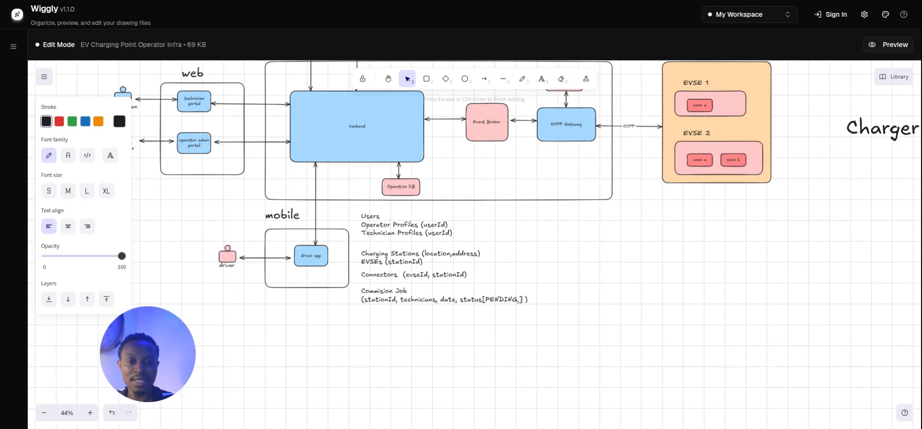
click(543, 340)
Duplicate the Charger Commisioning workflow heading and place a smaller copy below it.
scroll(540, 231, right, 10)
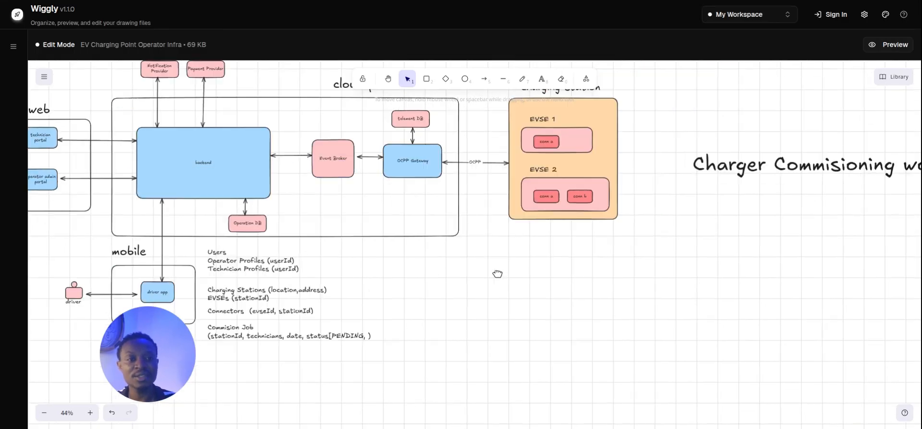
click(624, 157)
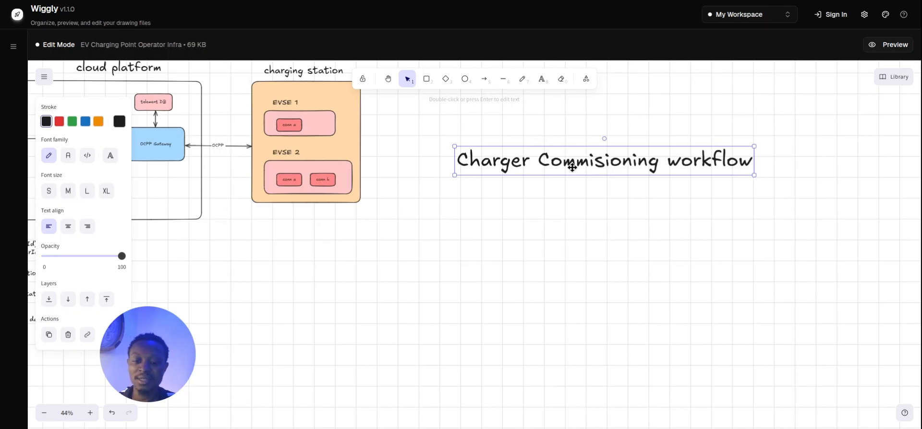
key(ctrl+v)
drag(584, 169, 593, 229)
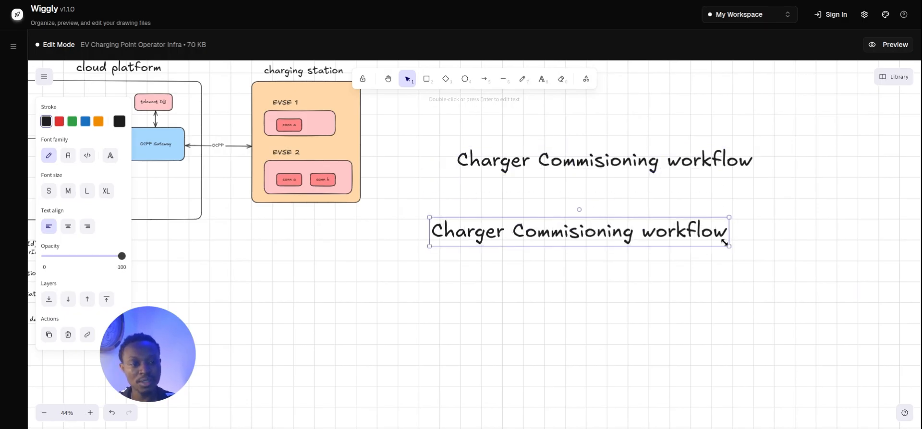
drag(726, 244, 613, 206)
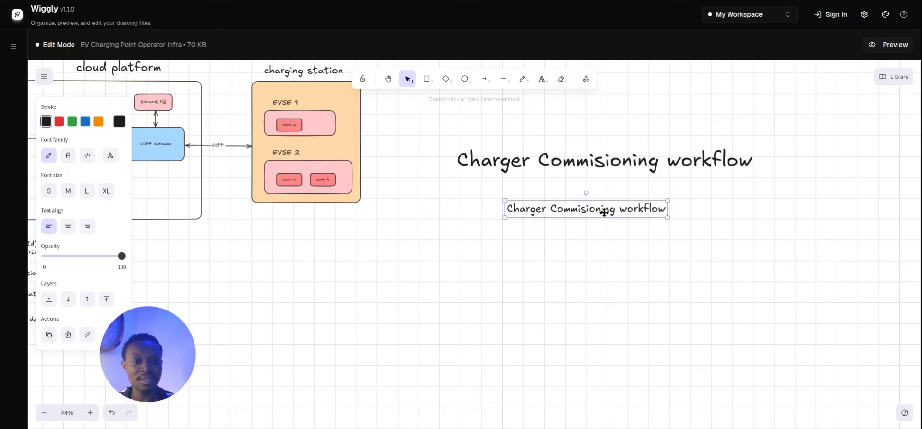
click(565, 241)
drag(563, 229, 657, 231)
Retype the small copy's text as 'operator acesss/login'.
double_click(662, 232)
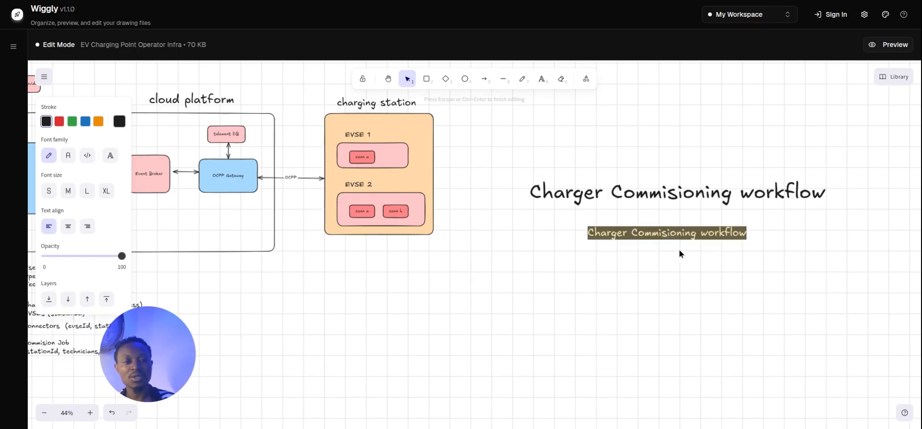
text(oper)
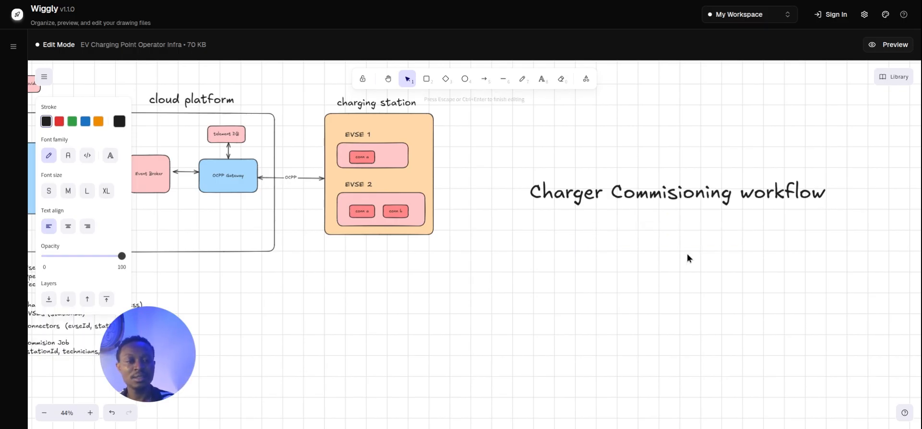
text(ator )
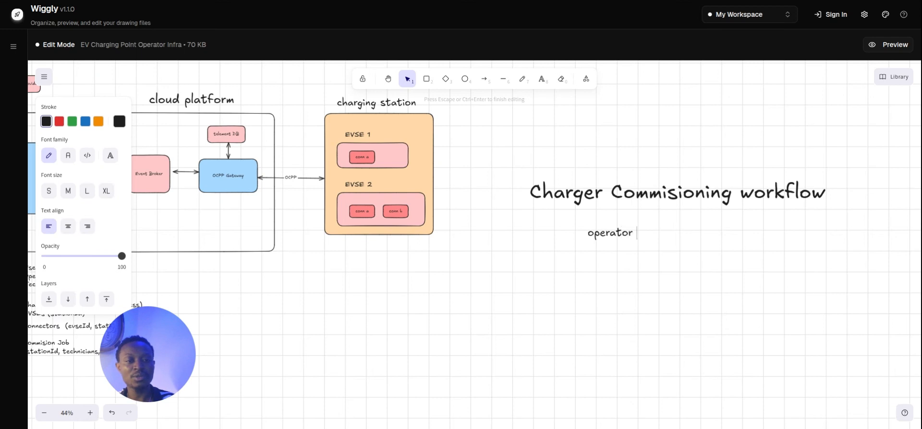
text(to create a )
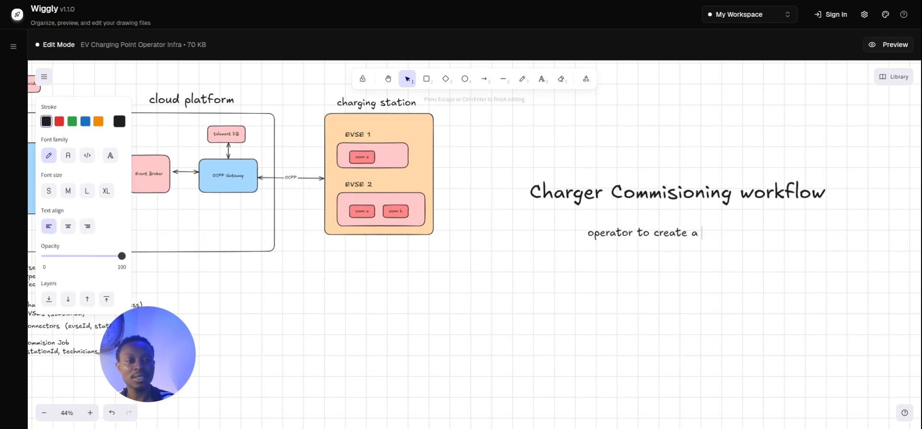
text(commini)
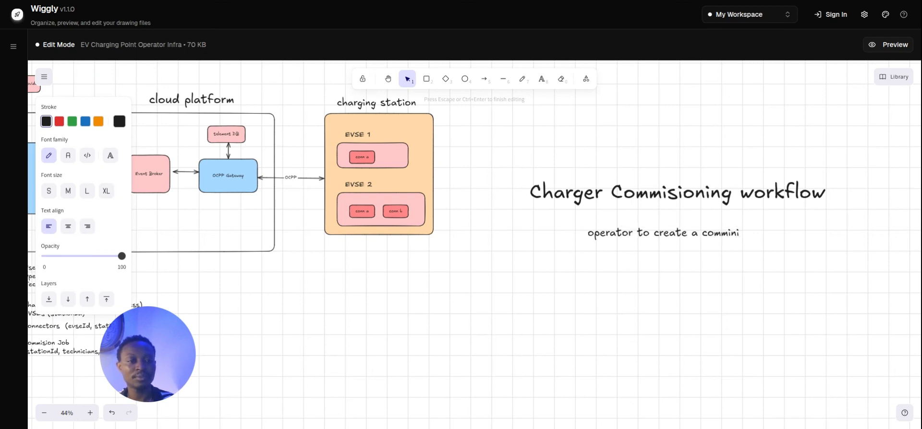
key(BackSpace)
text(sio)
key(ctrl+a)
text(op)
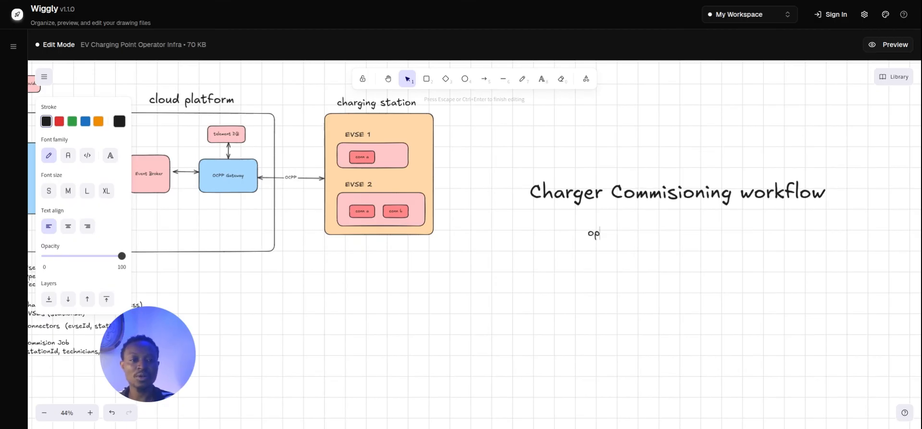
text(erator logi)
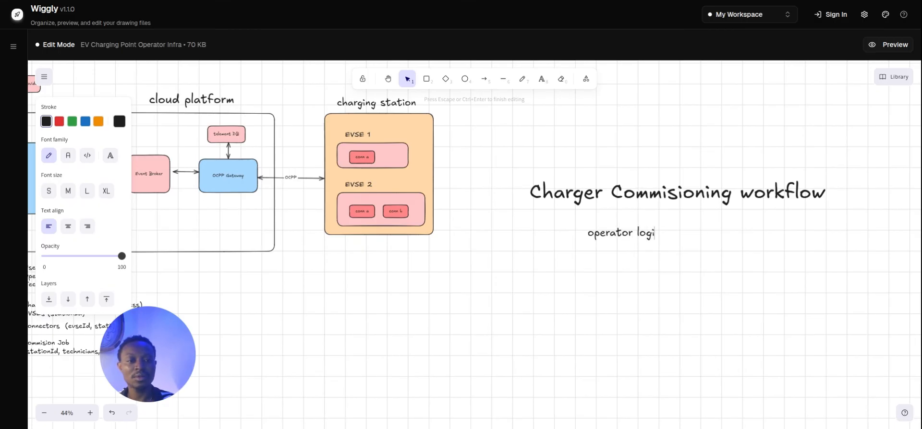
text(n)
key(shift+Left)
key(shift+Left)
key(shift+Left)
key(shift+Left)
key(shift+Left)
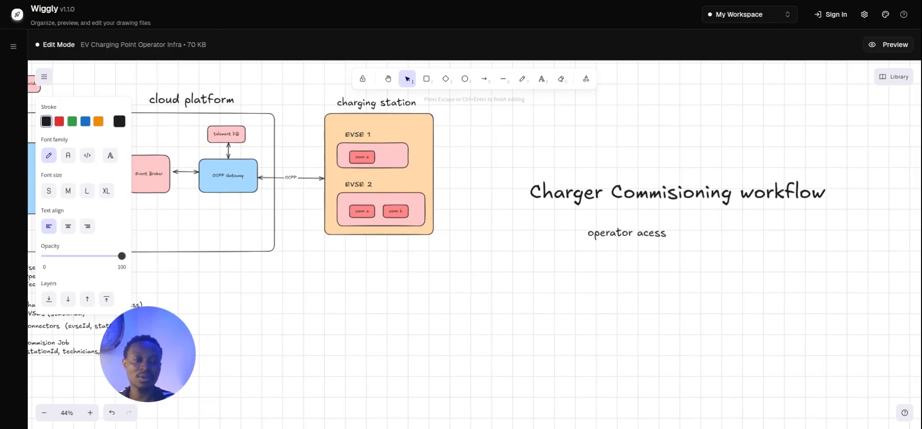
text(acesss/logi)
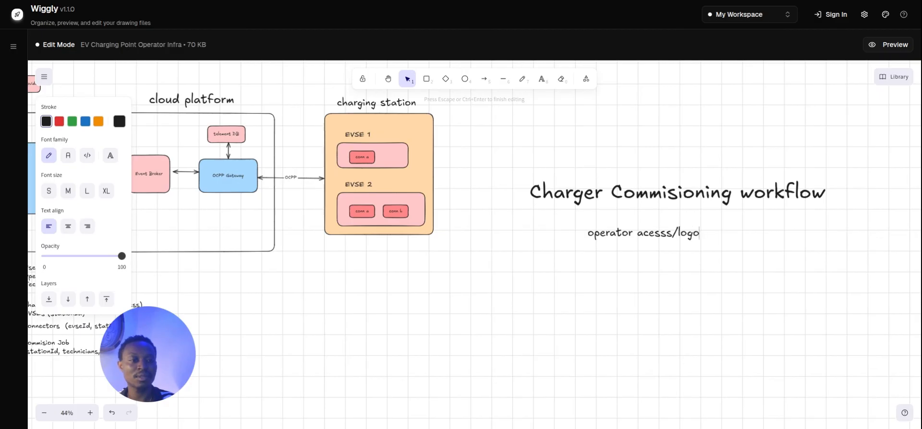
text(n)
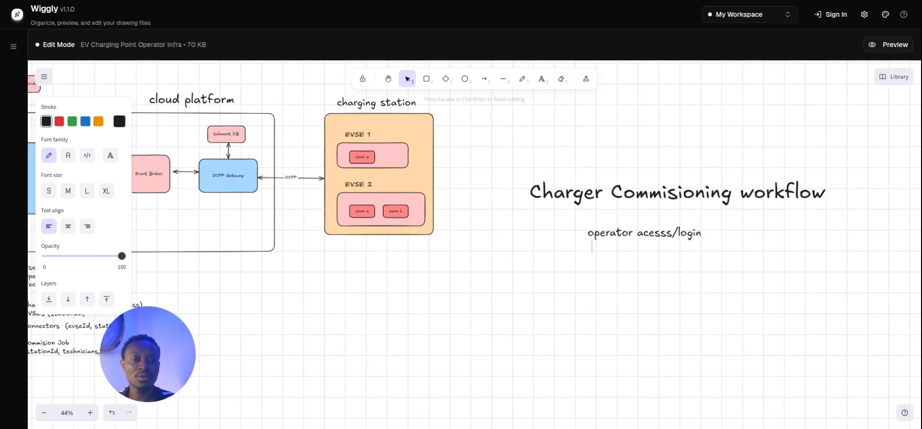
Reword the step to 'operator auth' and move it beneath the heading.
double_click(639, 233)
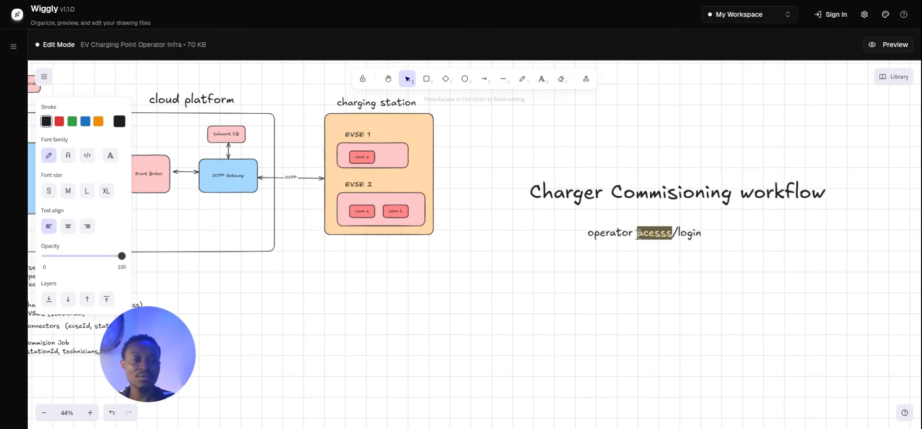
drag(637, 234, 704, 240)
text(authoria)
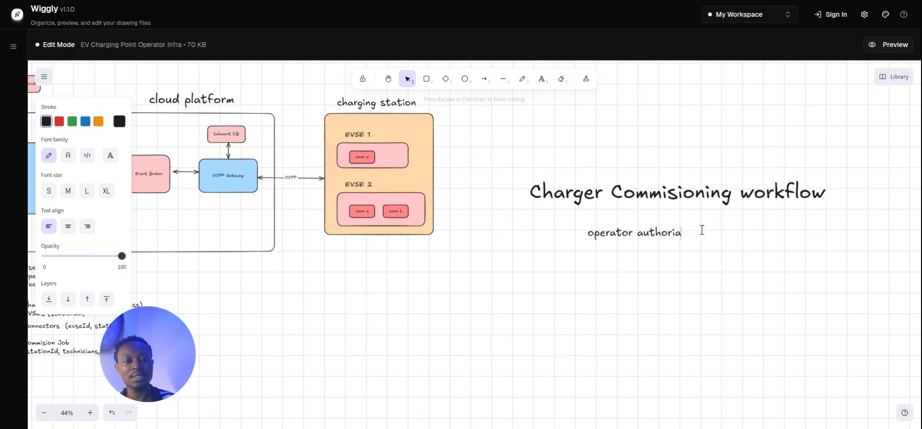
key(BackSpace)
text(z)
key(BackSpace)
key(BackSpace)
key(BackSpace)
key(BackSpace)
text(entication)
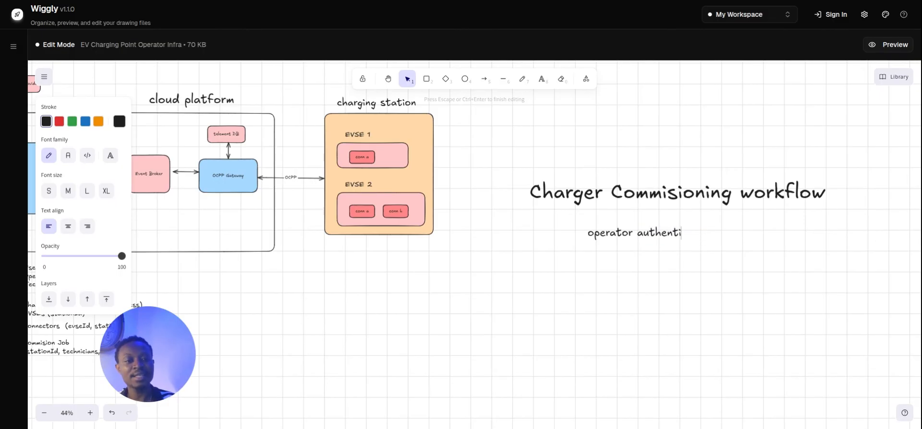
text(/auth)
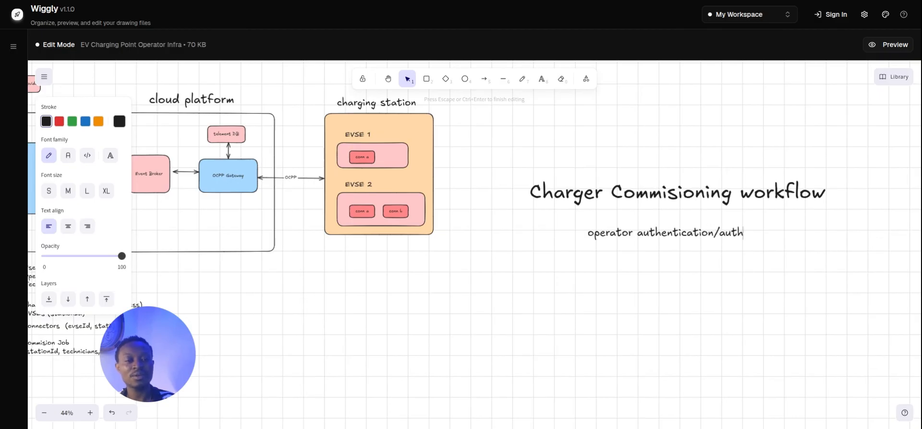
key(BackSpace)
key(BackSpace)
key(BackSpace)
key(BackSpace)
key(BackSpace)
key(BackSpace)
key(BackSpace)
key(BackSpace)
key(BackSpace)
key(BackSpace)
key(BackSpace)
key(BackSpace)
key(BackSpace)
key(BackSpace)
key(BackSpace)
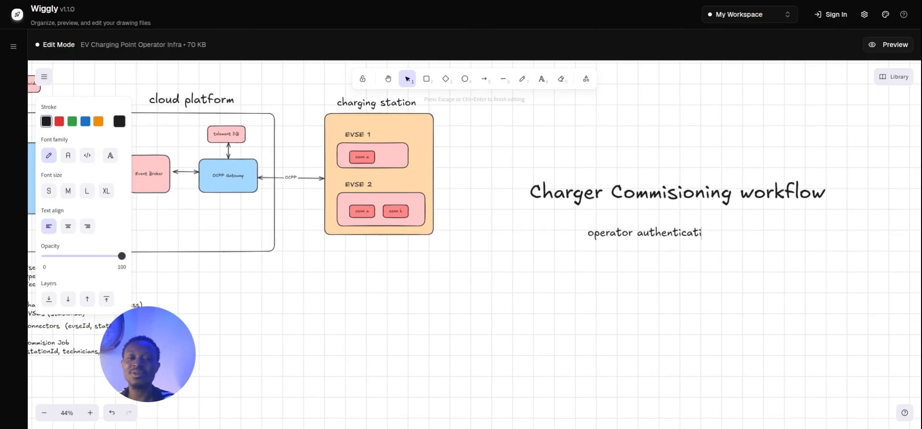
key(Escape)
drag(622, 235, 683, 239)
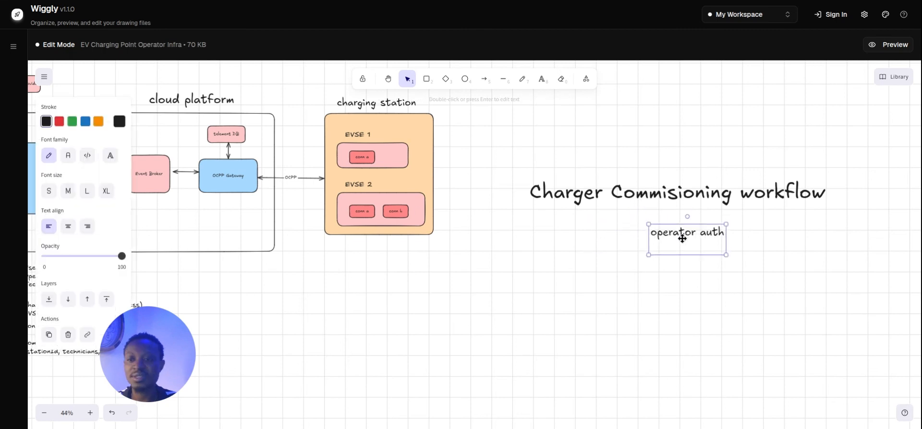
Colour the operator auth text blue and nudge it slightly left.
click(98, 121)
click(59, 121)
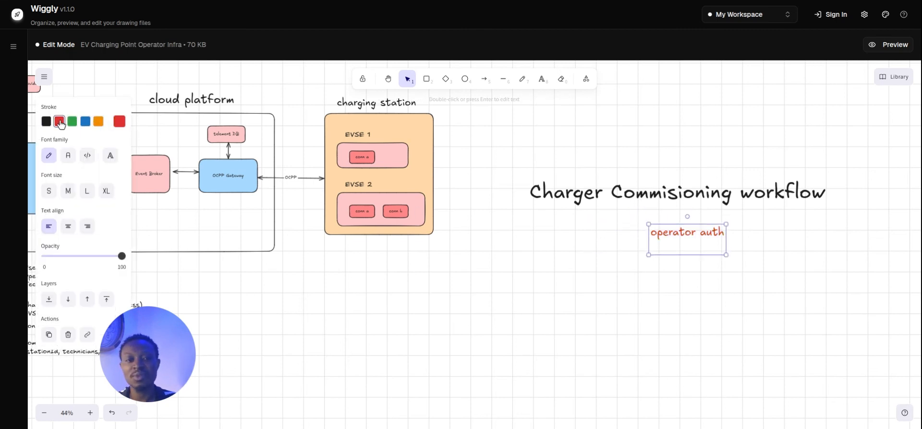
click(85, 121)
click(713, 262)
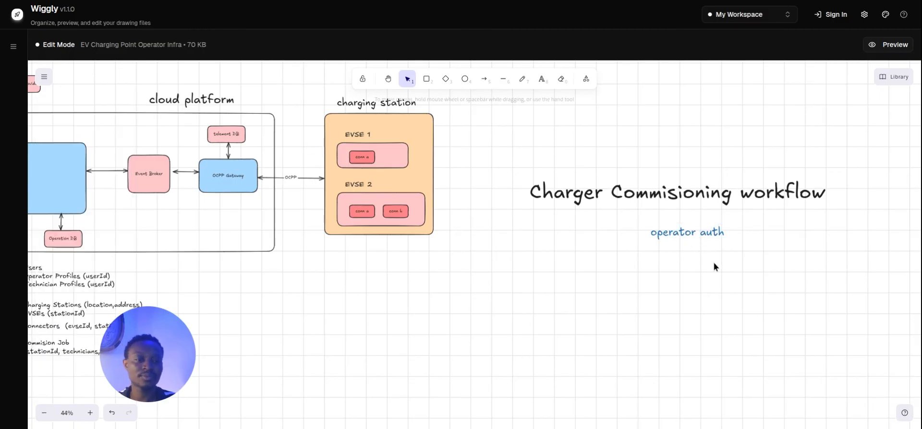
drag(704, 234, 695, 234)
click(704, 284)
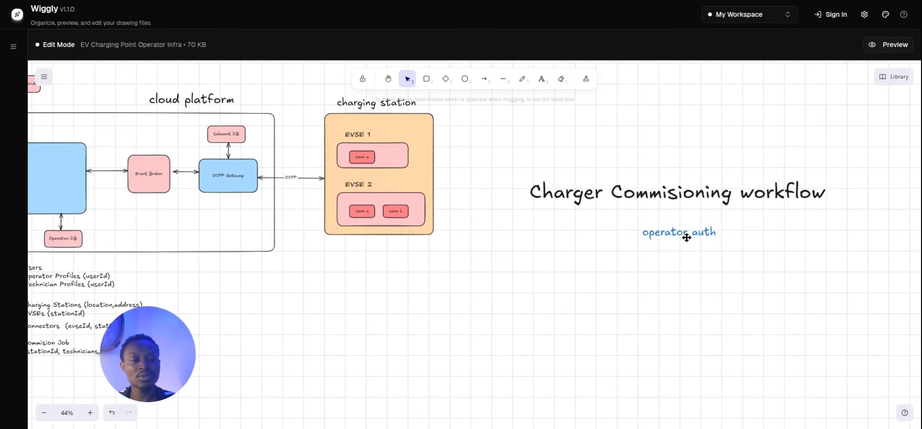
click(683, 239)
click(597, 277)
click(679, 241)
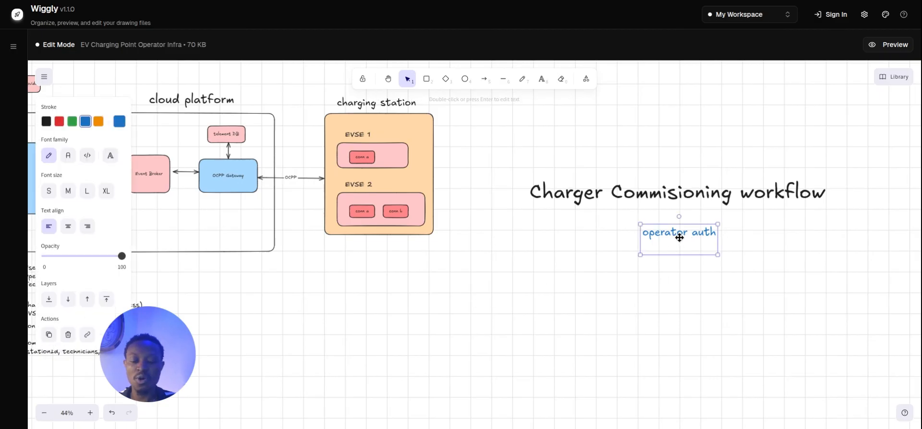
Copy operator auth further down and reword it 'operator create a commissioning job'.
drag(679, 235, 689, 293)
double_click(707, 290)
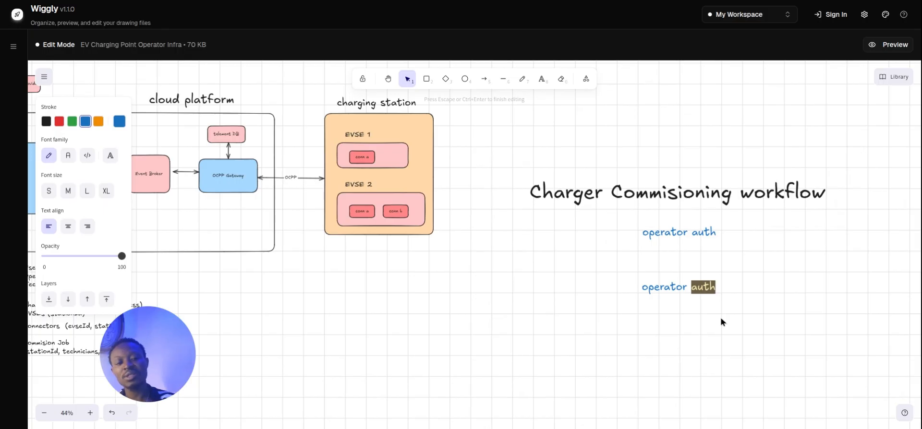
text(comm)
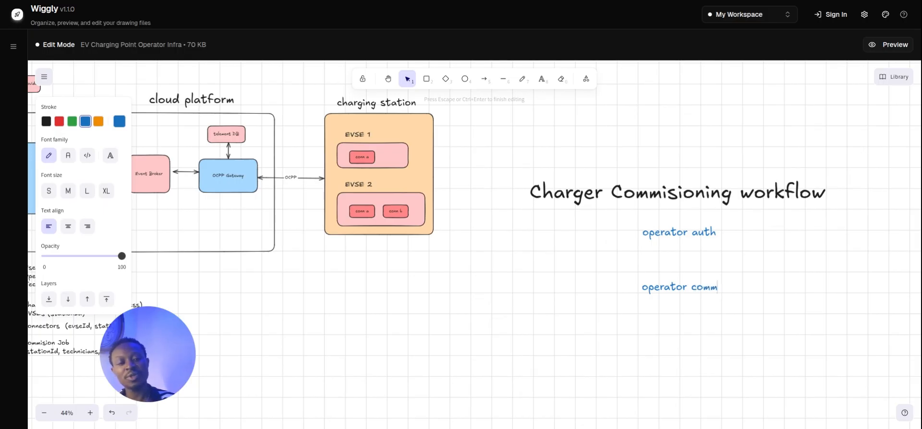
key(BackSpace)
key(BackSpace)
key(BackSpace)
key(BackSpace)
text(create)
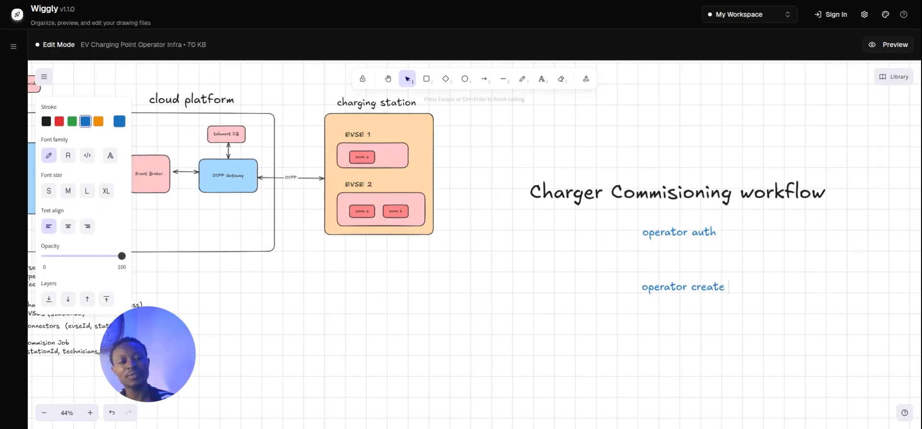
text( a commins)
key(BackSpace)
key(BackSpace)
text(sioin)
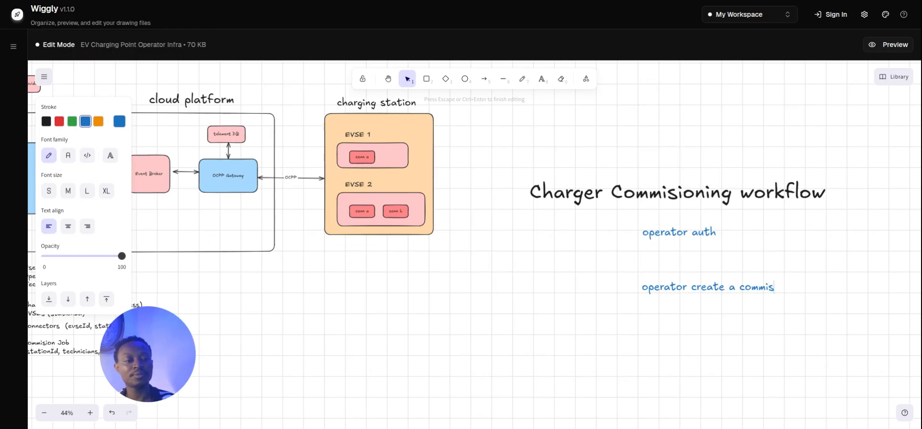
key(BackSpace)
key(BackSpace)
key(BackSpace)
text(o)
key(BackSpace)
text(oning job)
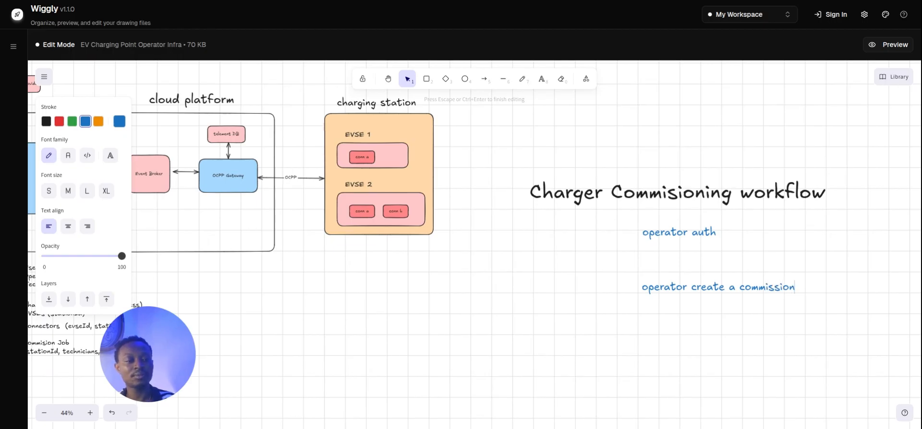
Position the commissioning-job step below operator auth and reselect it.
drag(730, 288, 706, 335)
click(735, 314)
click(718, 318)
click(721, 289)
Rewrite the copied step as 'technician(s) get invitation'.
click(731, 289)
scroll(730, 269, down, 1)
click(700, 260)
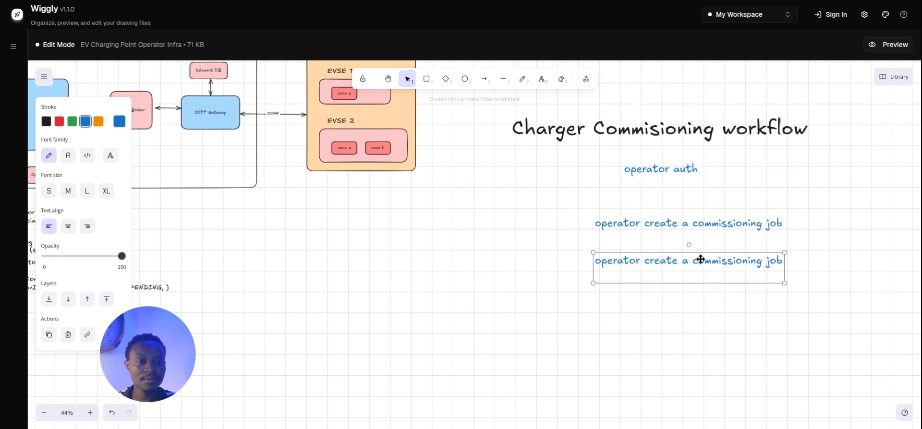
double_click(700, 270)
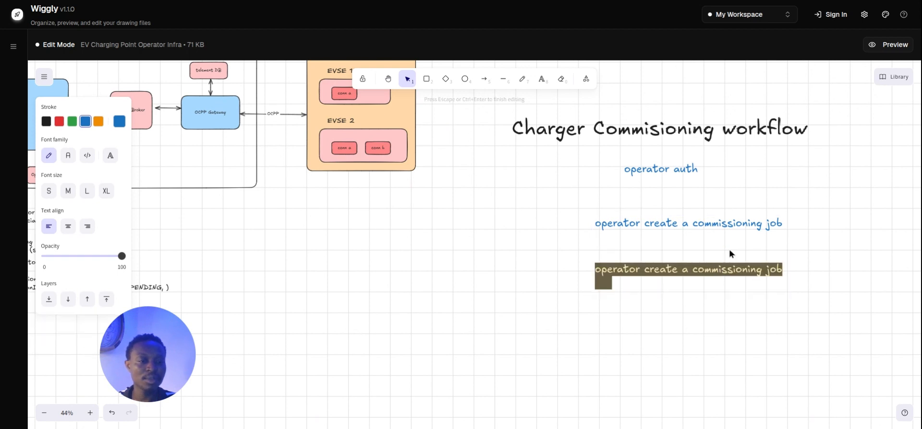
click(773, 229)
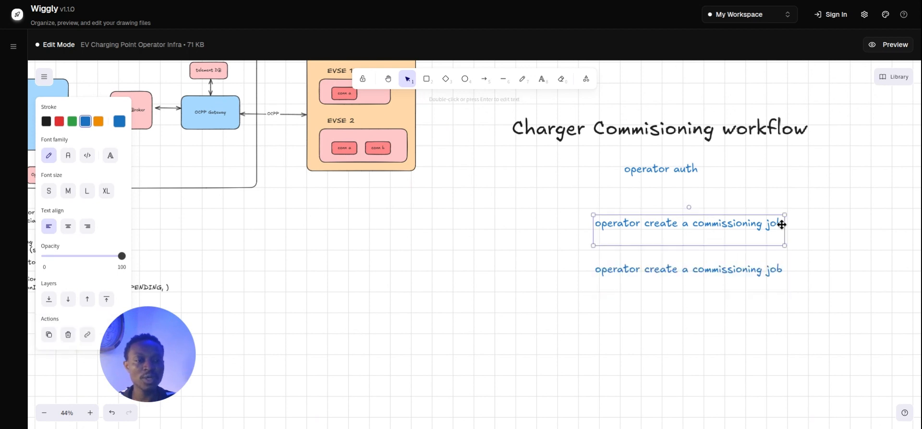
click(675, 278)
double_click(745, 282)
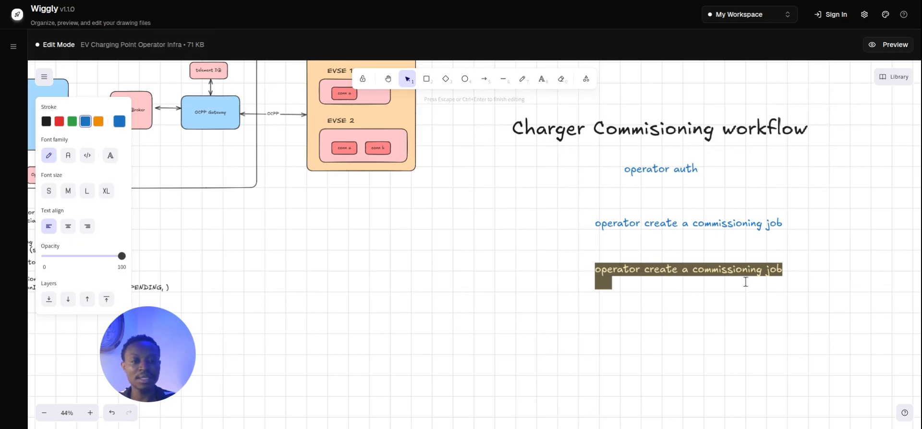
text(invites the )
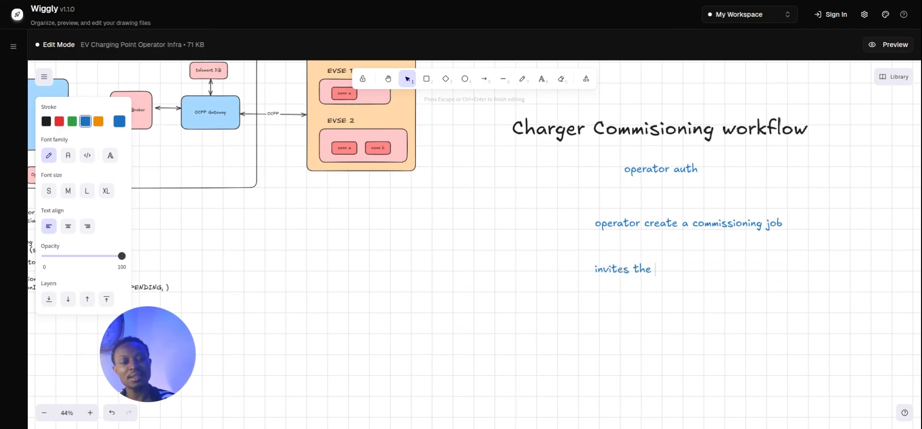
text(tex)
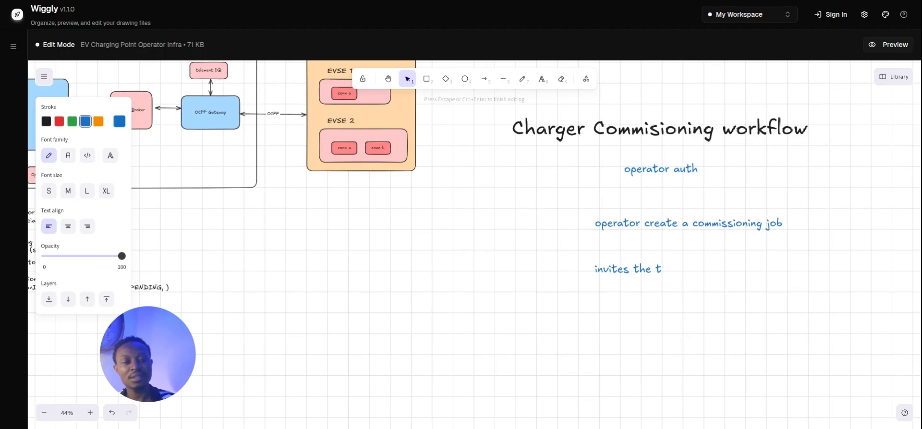
key(BackSpace)
key(BackSpace)
key(BackSpace)
key(BackSpace)
key(BackSpace)
key(BackSpace)
key(BackSpace)
key(BackSpace)
key(BackSpace)
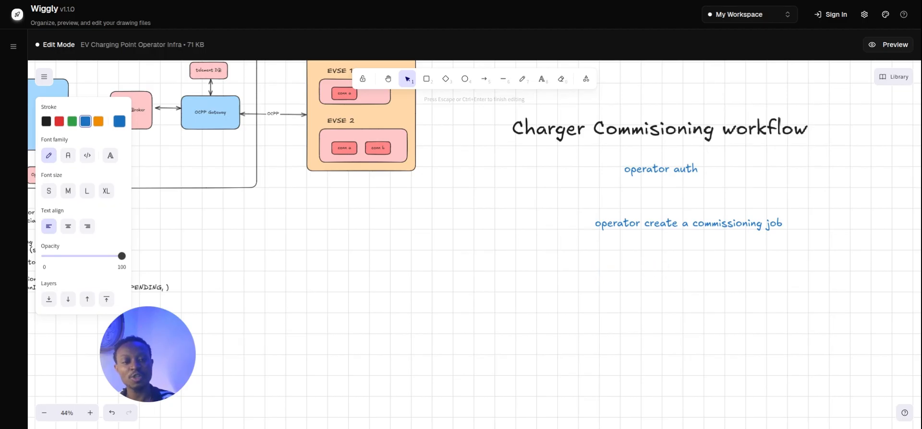
text(te)
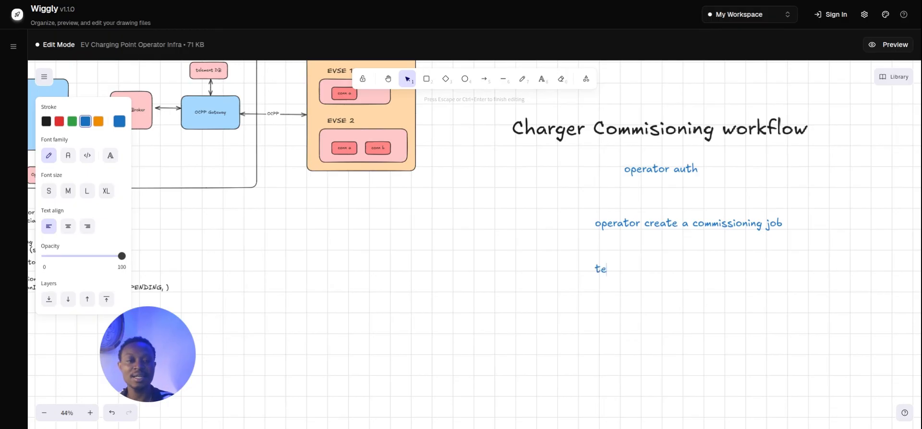
text(chni)
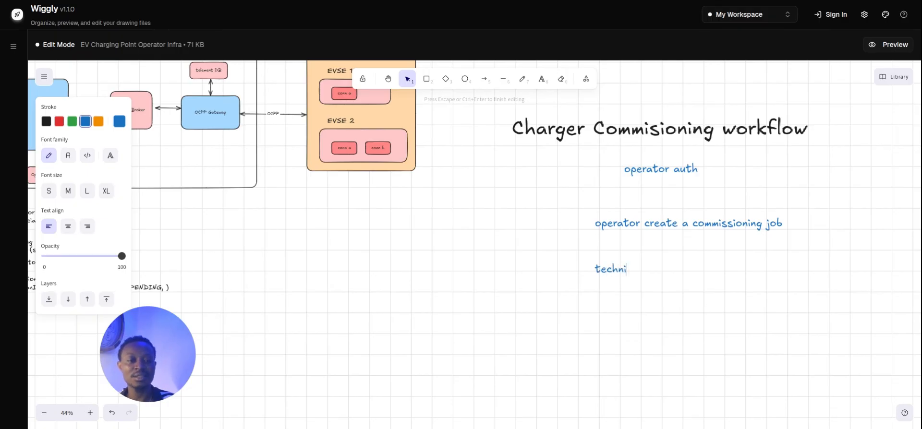
text(cian (s)
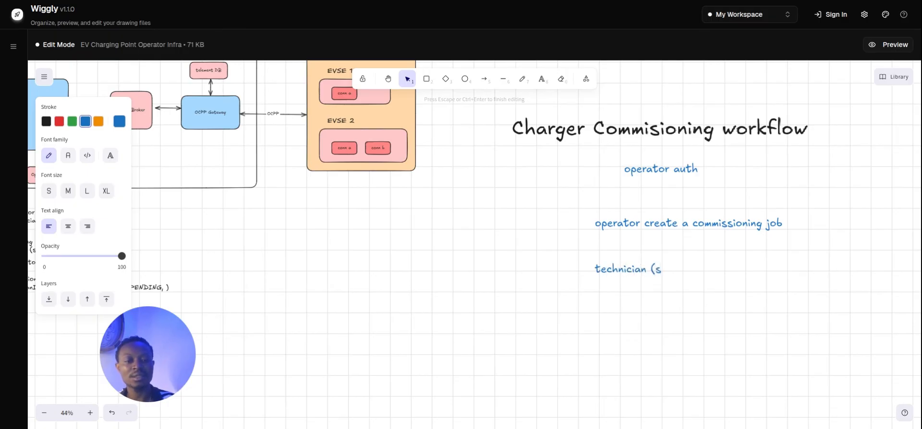
key(BackSpace)
key(BackSpace)
key(BackSpace)
text((s) get invitation)
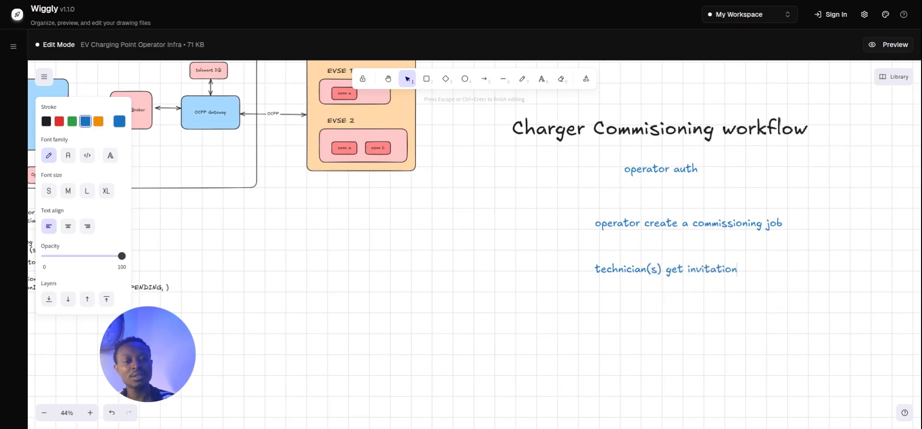
click(783, 408)
Nudge the technician(s) get invitation step slightly to the right.
drag(692, 276, 700, 276)
click(683, 300)
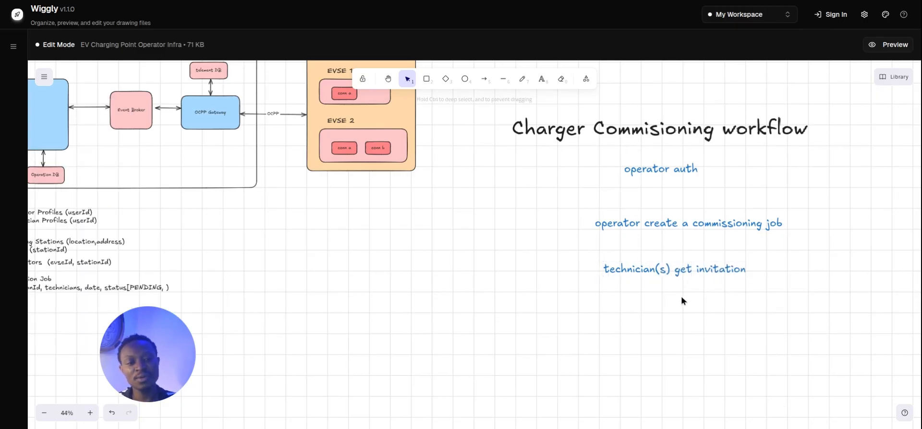
drag(638, 322, 726, 361)
drag(426, 298, 567, 345)
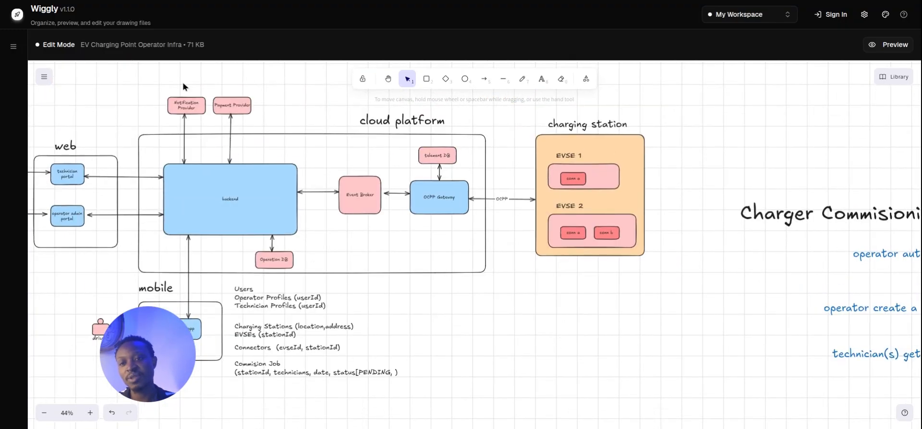
click(178, 104)
key(space)
drag(488, 342, 494, 272)
scroll(495, 272, right, 5)
Move the commissioning-job and technician steps up so all three are evenly spaced.
click(742, 247)
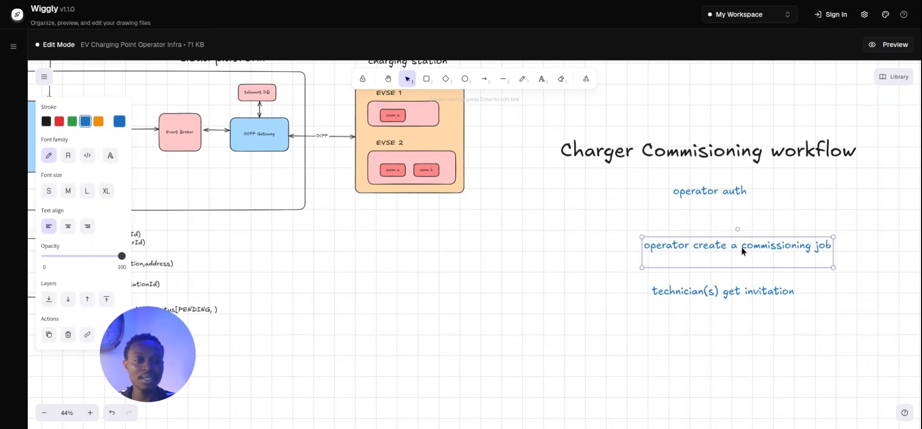
drag(742, 246, 737, 234)
click(736, 277)
drag(731, 292, 732, 275)
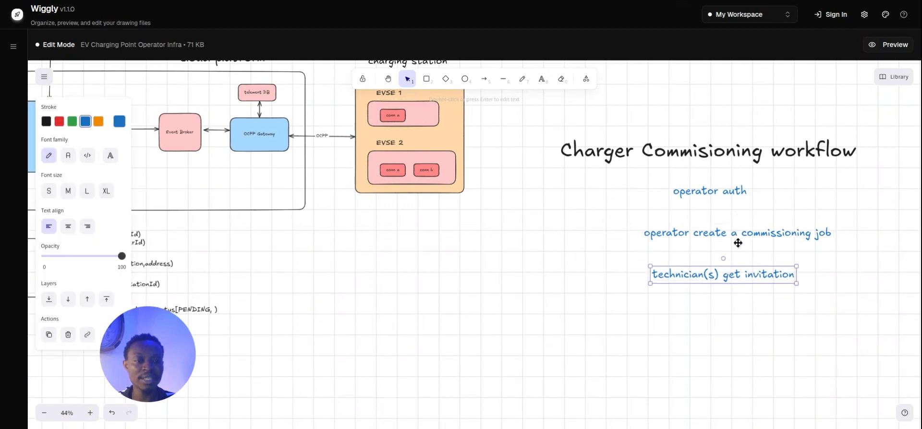
click(736, 238)
click(726, 272)
click(440, 332)
scroll(447, 313, left, 5)
scroll(446, 313, down, 2)
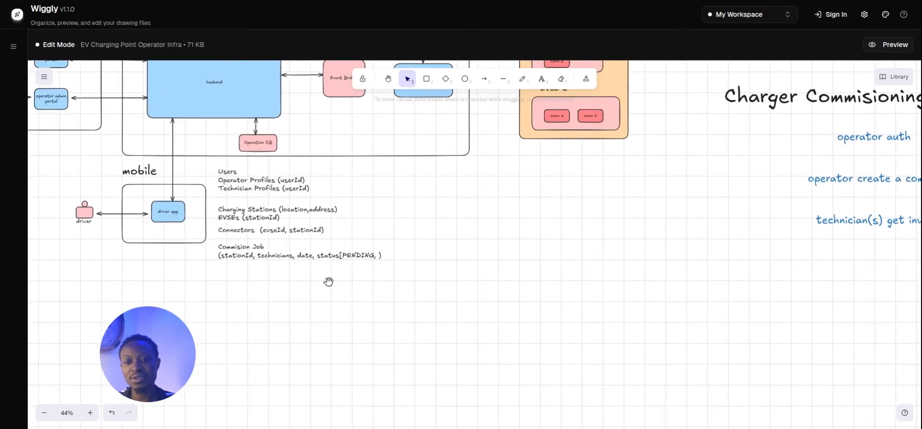
Try inserting INVITED into the Commision Job status list, then remove it.
click(248, 247)
double_click(248, 246)
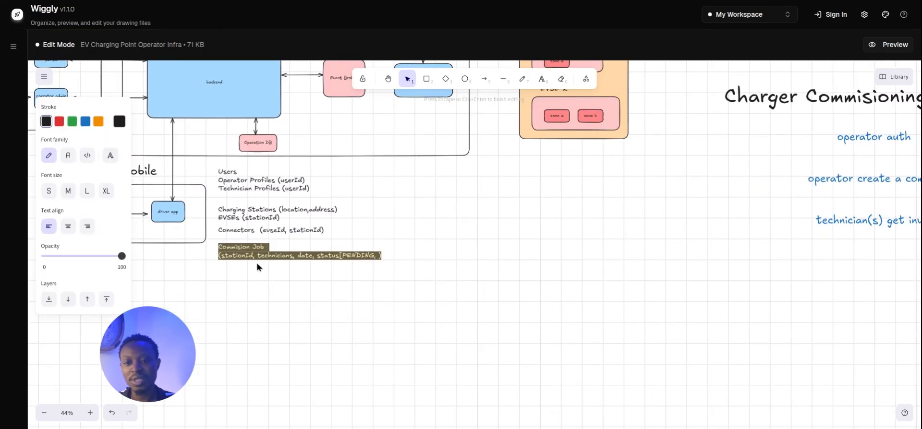
click(261, 278)
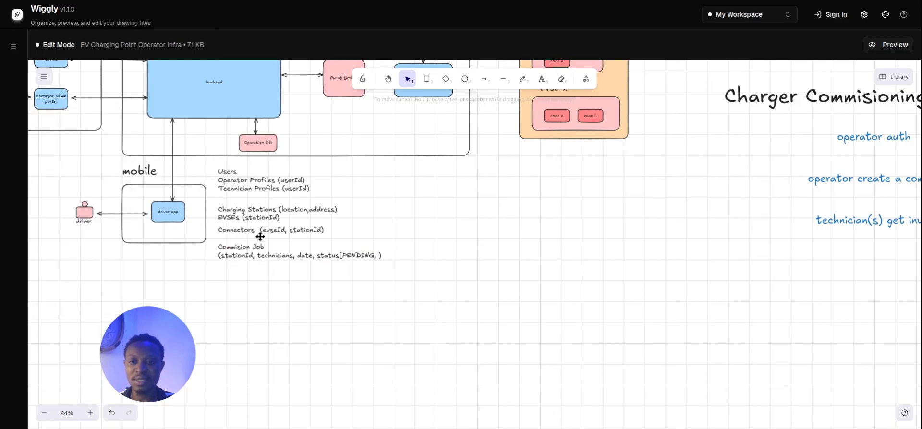
click(278, 233)
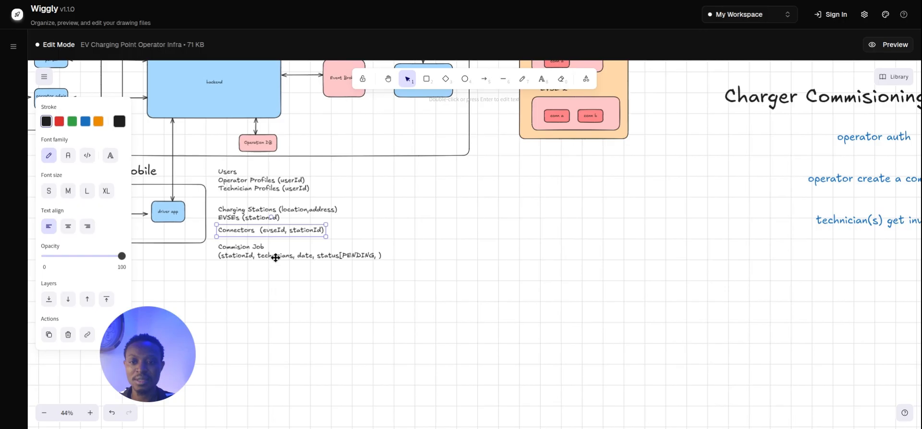
click(255, 268)
click(240, 248)
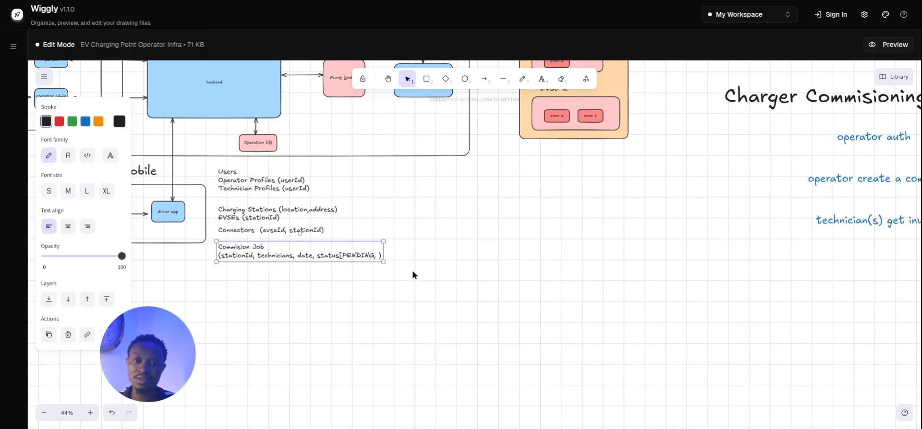
double_click(367, 255)
click(379, 255)
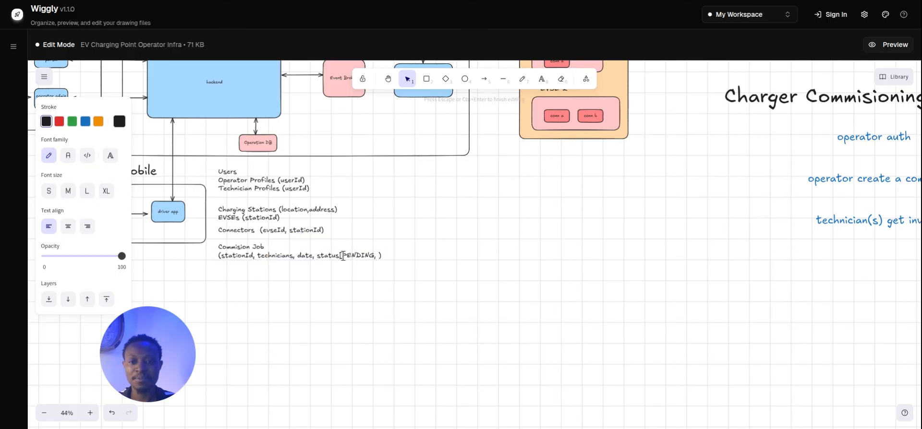
text(INVITED)
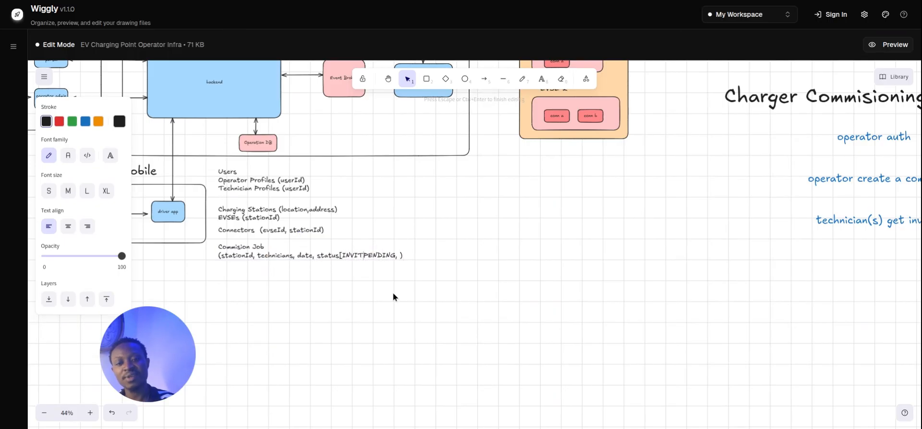
text(,)
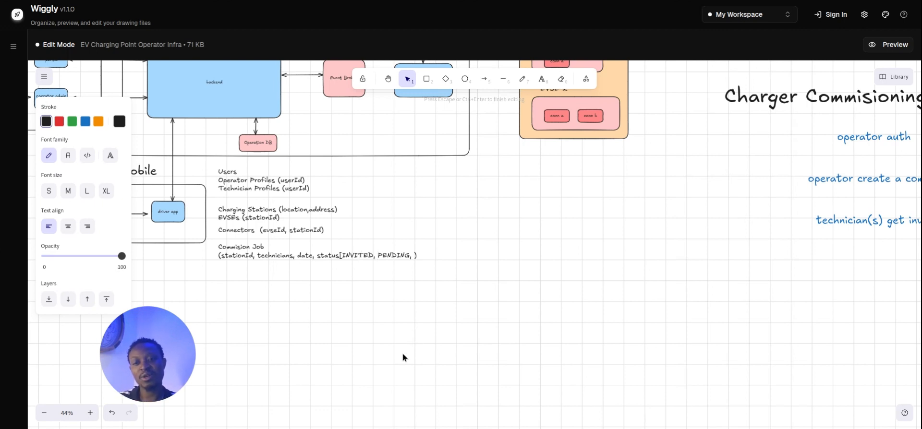
key(BackSpace)
key(BackSpace)
key(BackSpace)
key(BackSpace)
key(BackSpace)
key(BackSpace)
key(BackSpace)
key(BackSpace)
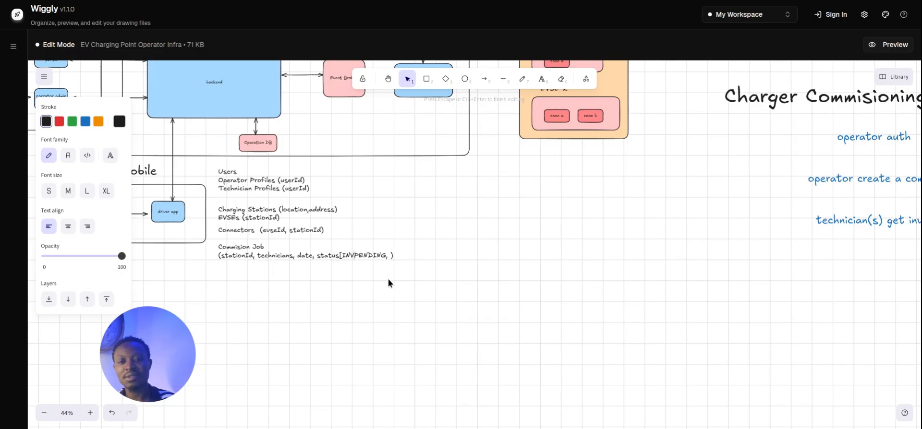
click(360, 306)
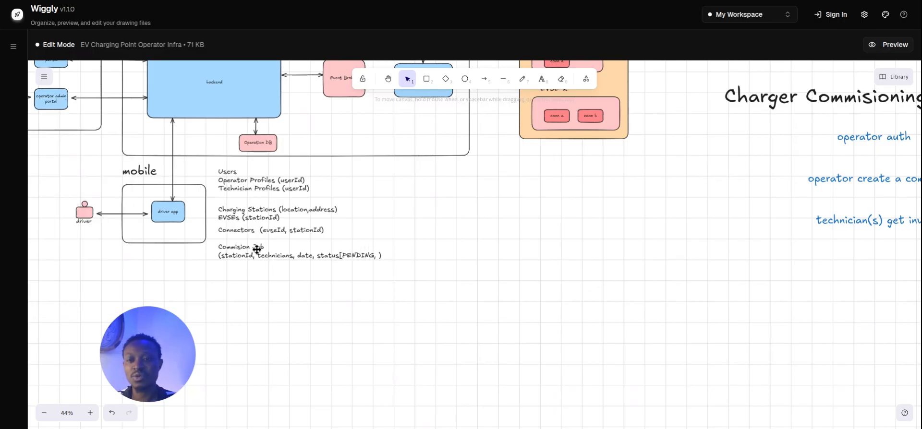
Clean up the Commision Job status so it ends at PENDING without stray letters or trailing comma.
click(257, 252)
click(261, 289)
right_click(247, 282)
click(265, 278)
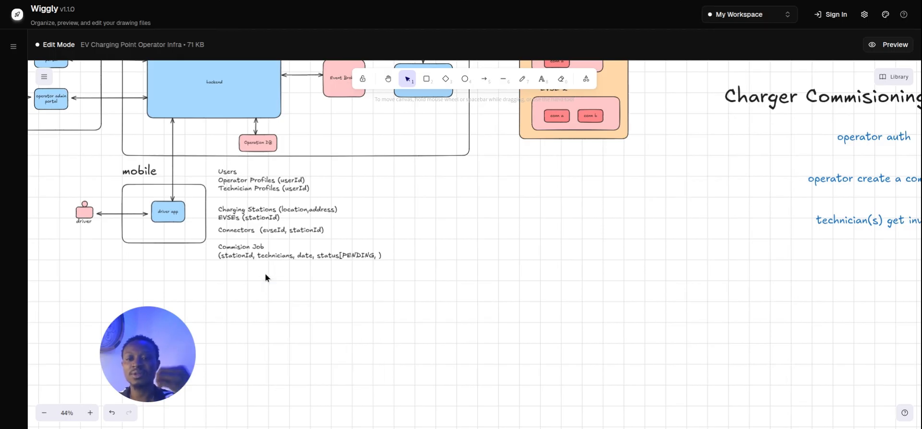
double_click(340, 255)
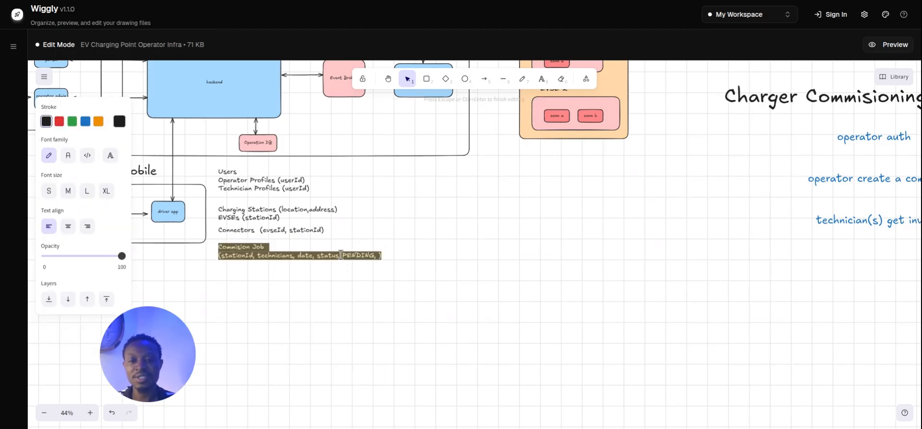
click(344, 255)
text(INT)
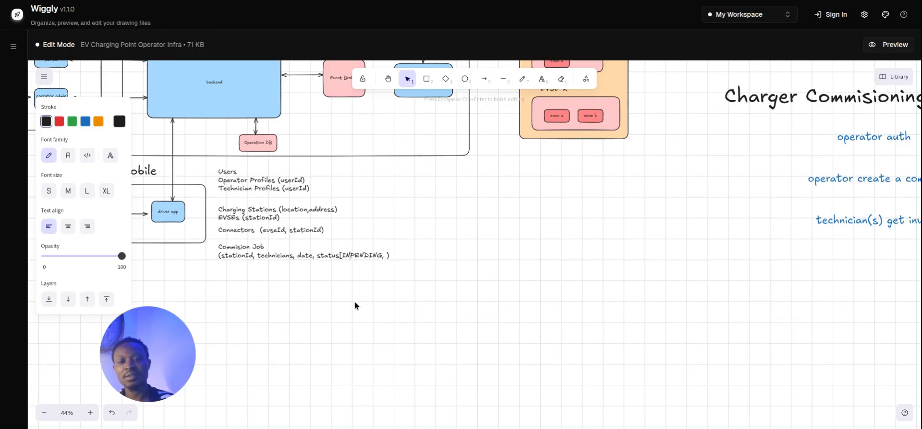
key(BackSpace)
text(VITA)
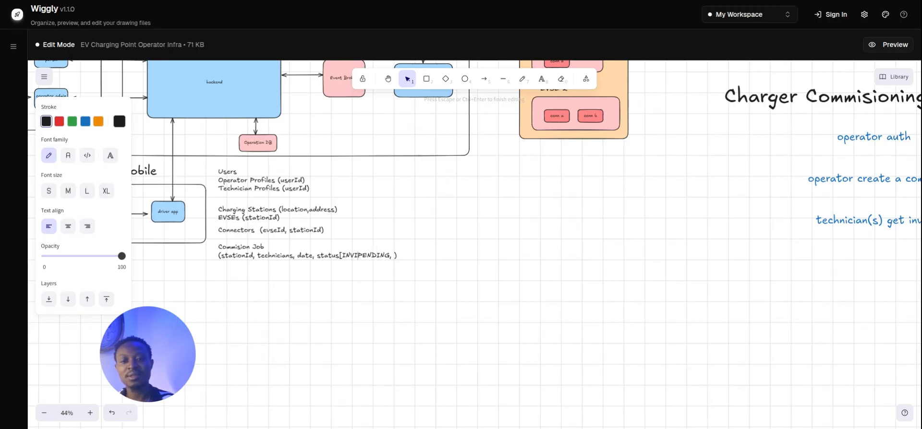
key(BackSpace)
key(BackSpace)
key(BackSpace)
key(BackSpace)
key(BackSpace)
key(BackSpace)
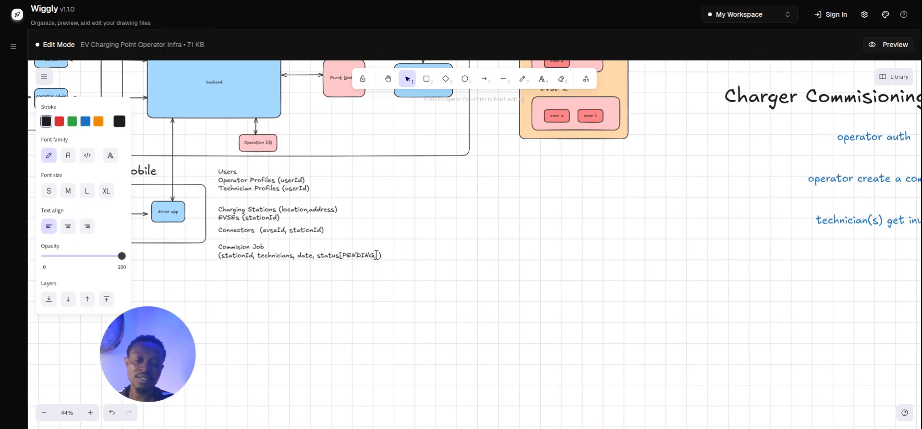
key(BackSpace)
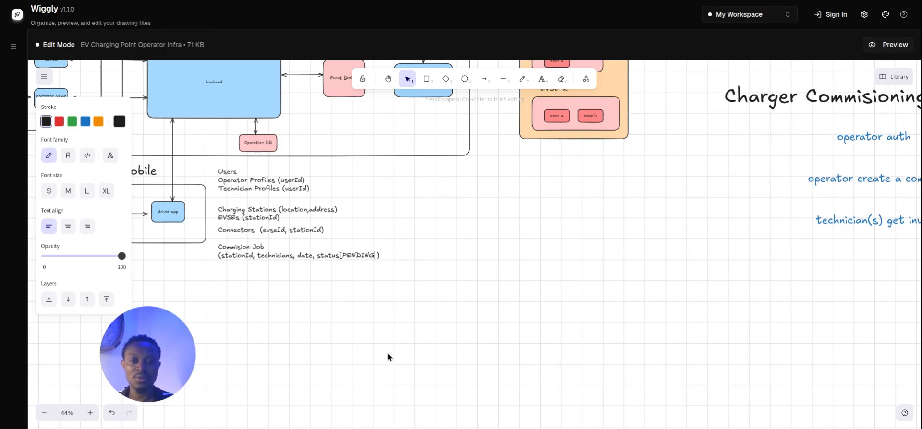
click(388, 353)
Append ', INVITED_TECHICIANS,' after PENDING in the Commision Job status list.
click(317, 259)
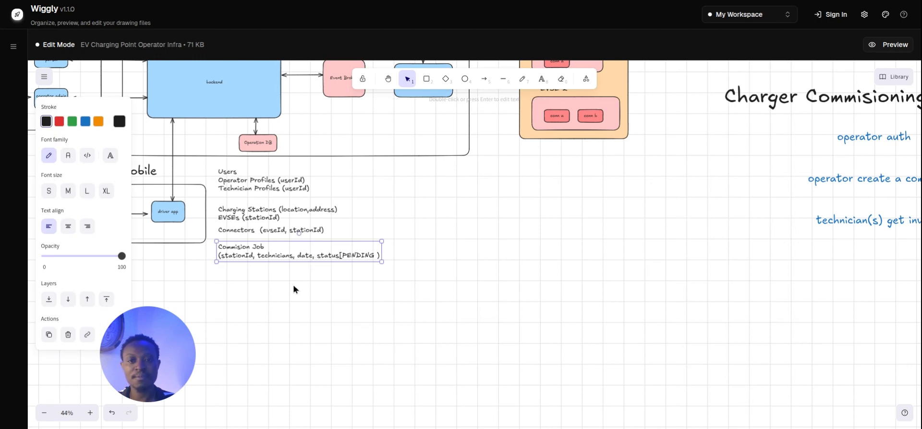
double_click(376, 255)
click(375, 255)
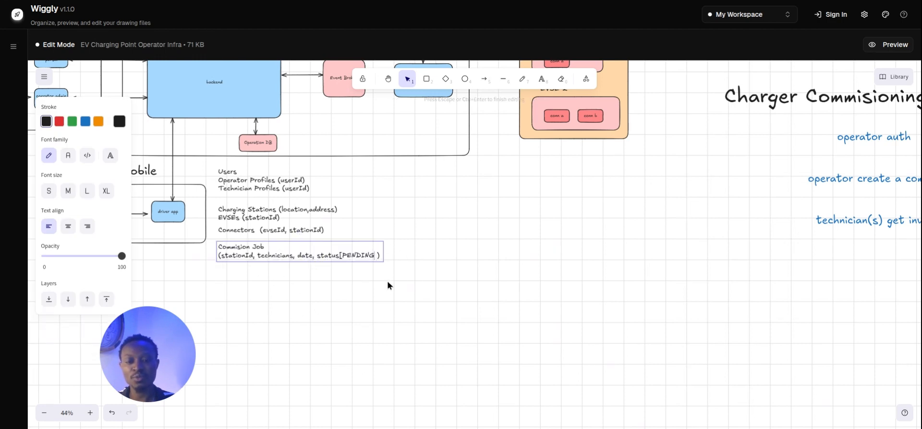
text(, IN)
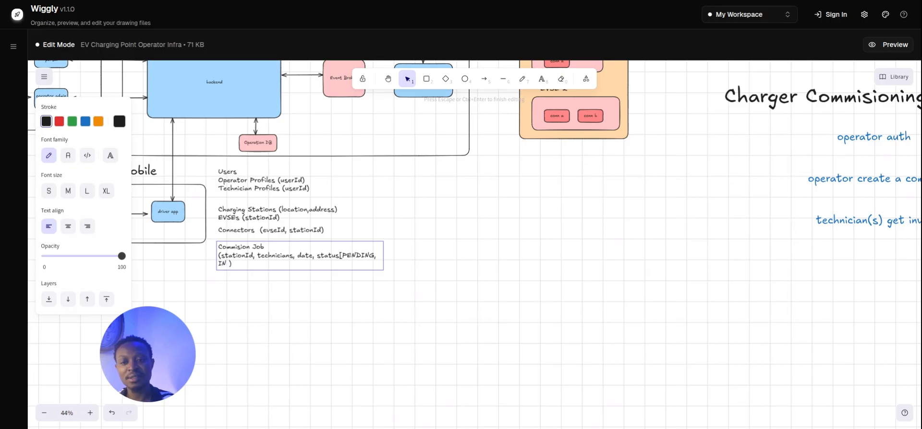
text(VITED_T)
text(ECHICIA)
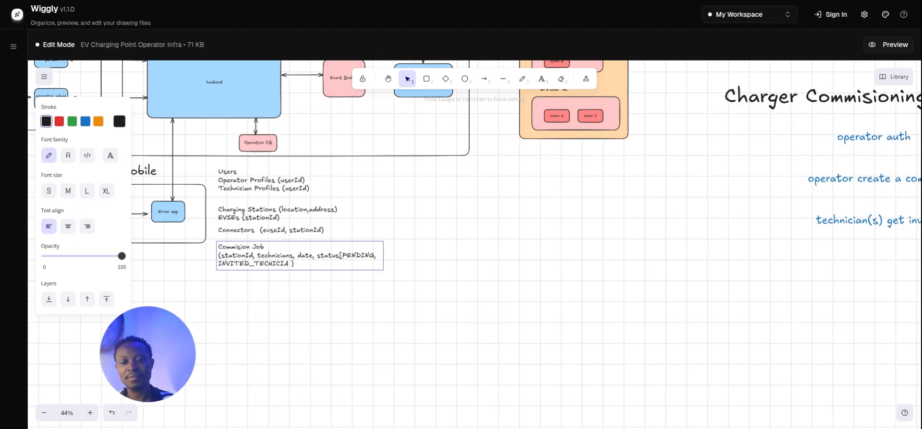
text(NS,)
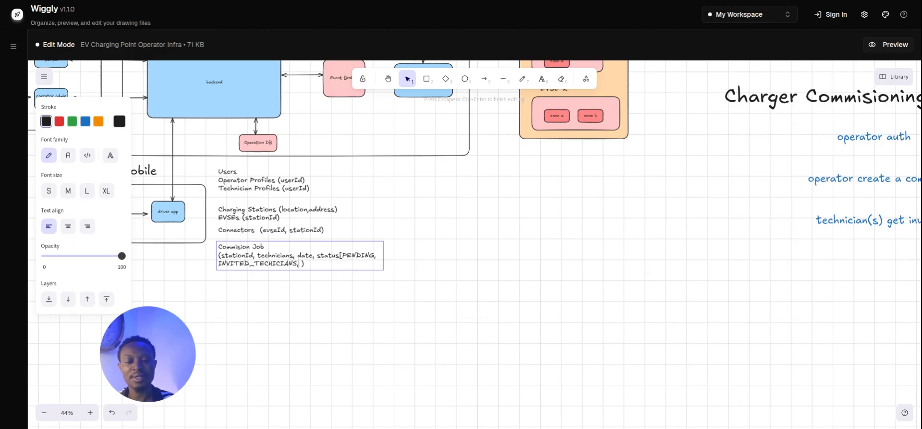
click(305, 288)
Copy the Commision Job note below itself and retitle the copy 'invitations'.
click(290, 266)
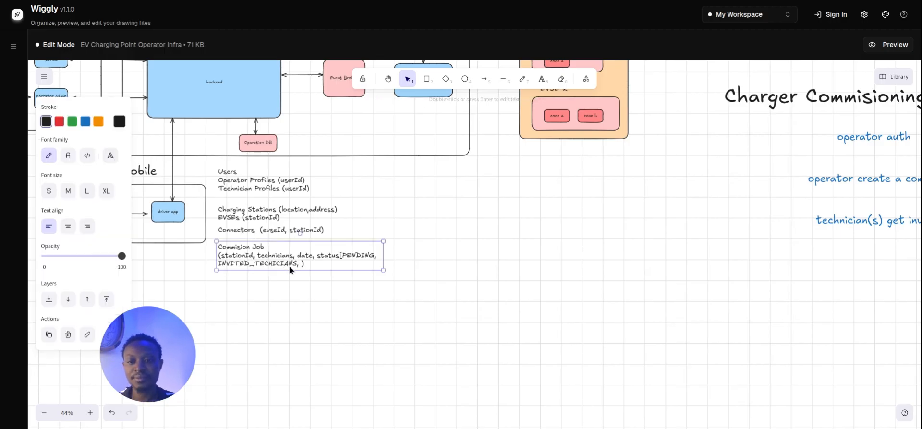
key(ctrl+c)
key(ctrl+v)
drag(294, 264, 235, 276)
double_click(256, 277)
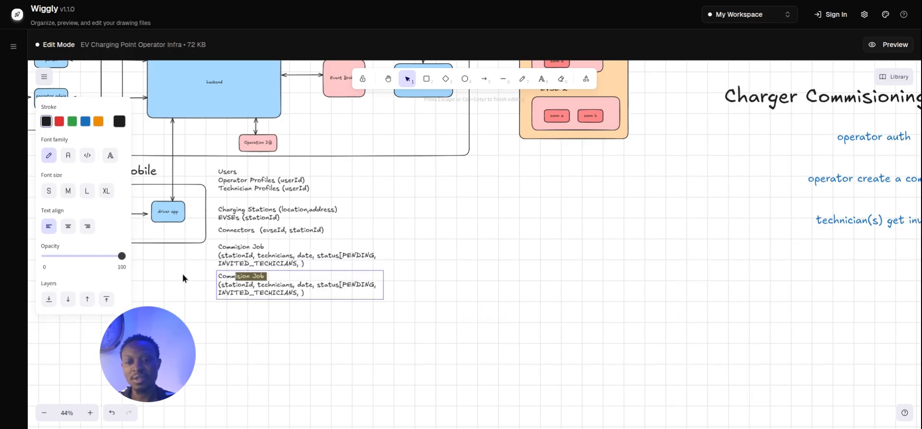
key(BackSpace)
key(BackSpace)
key(BackSpace)
key(BackSpace)
key(BackSpace)
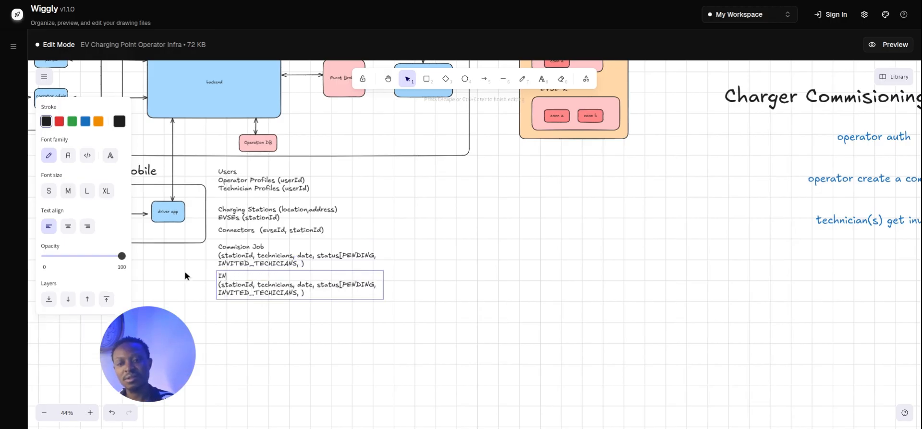
text(invitations)
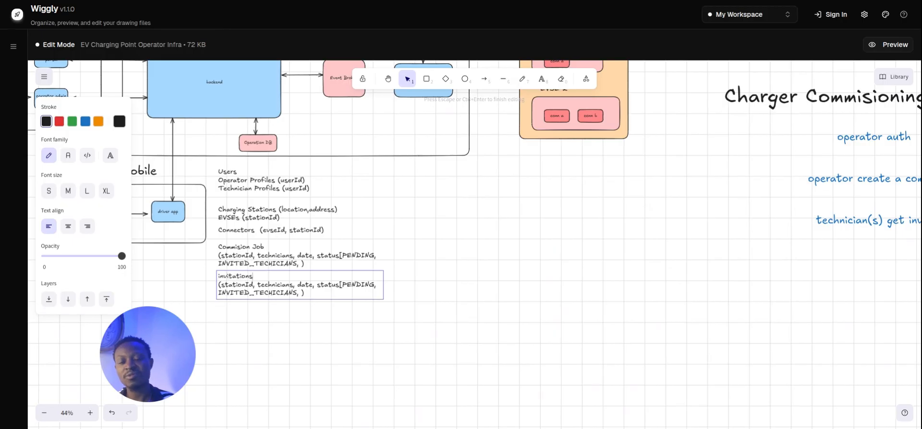
Replace the copied fields with message and status [PENDING, ACCEPTED, REJECTED].
drag(298, 293, 224, 284)
key(BackSpace)
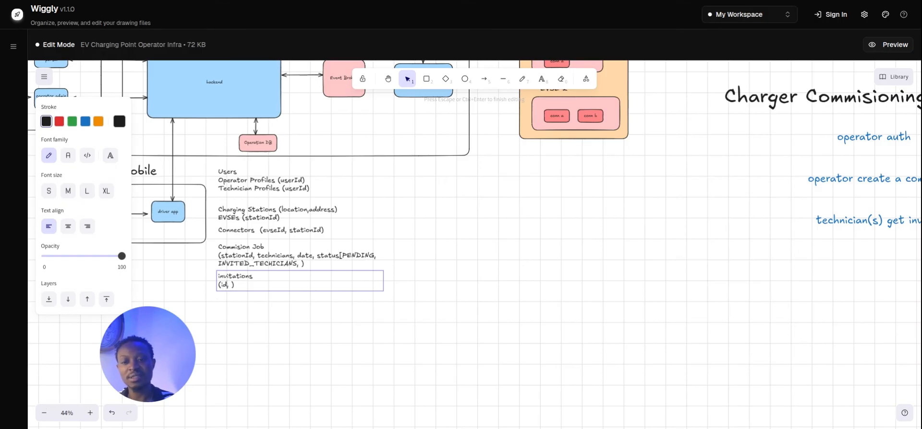
key(BackSpace)
key(BackSpace)
text(messag)
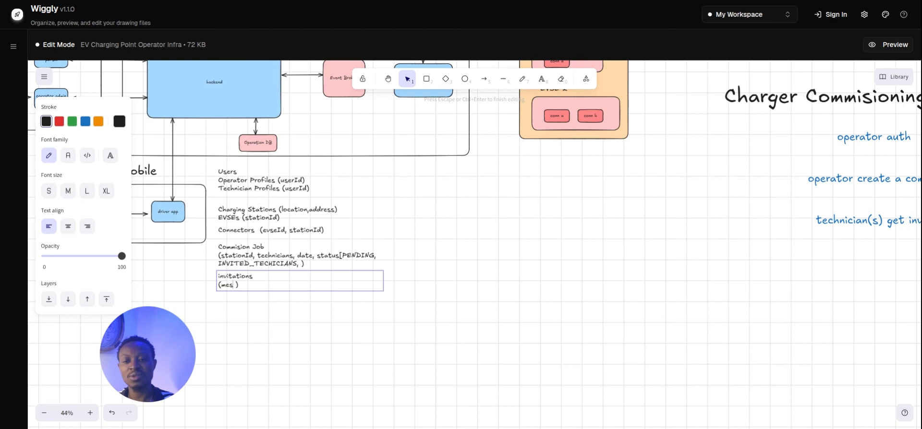
text(e, )
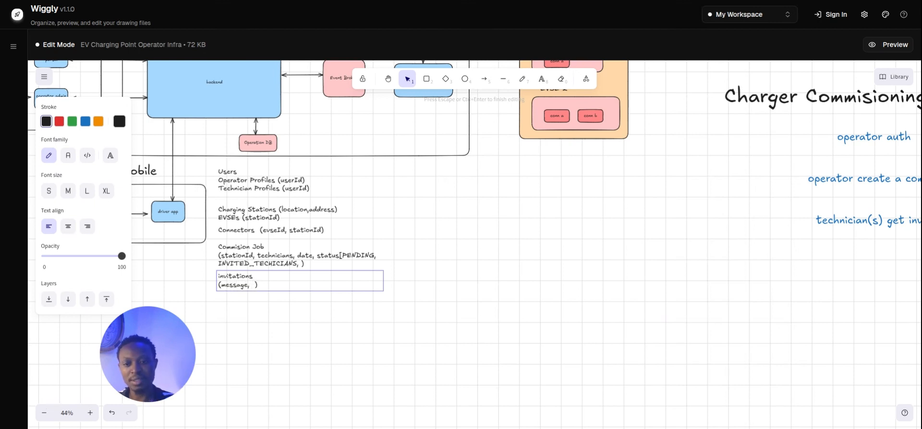
text(status ()
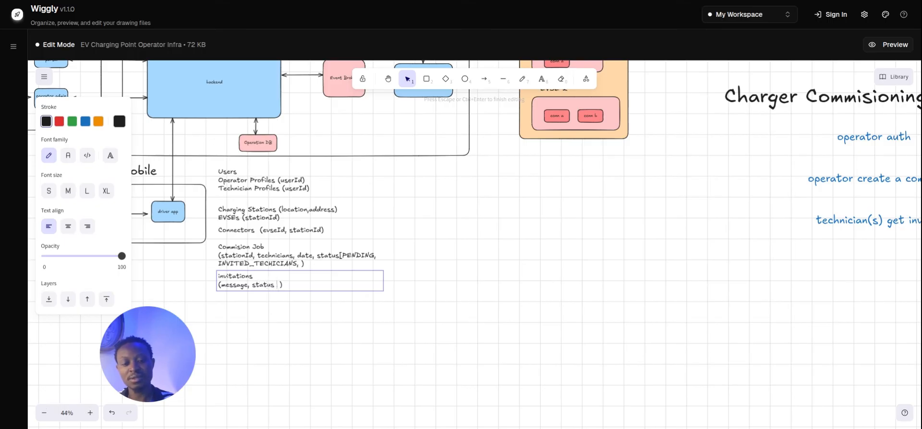
key(BackSpace)
text(p)
text([])
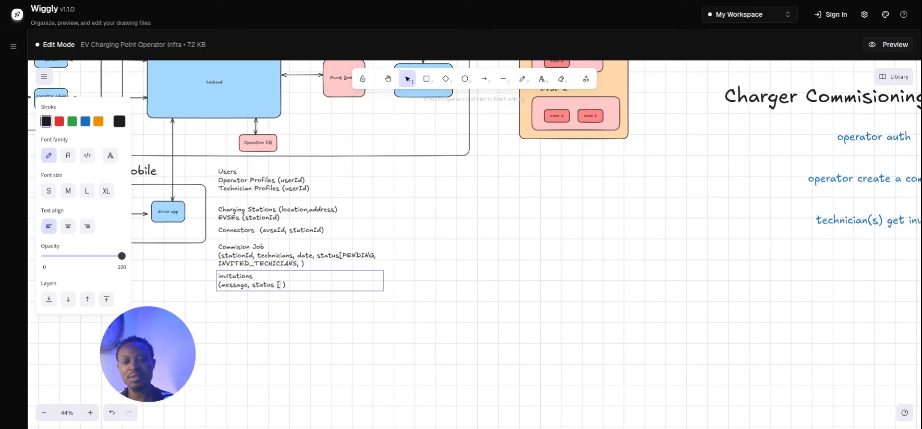
key(BackSpace)
key(BackSpace)
text(PENDING, A)
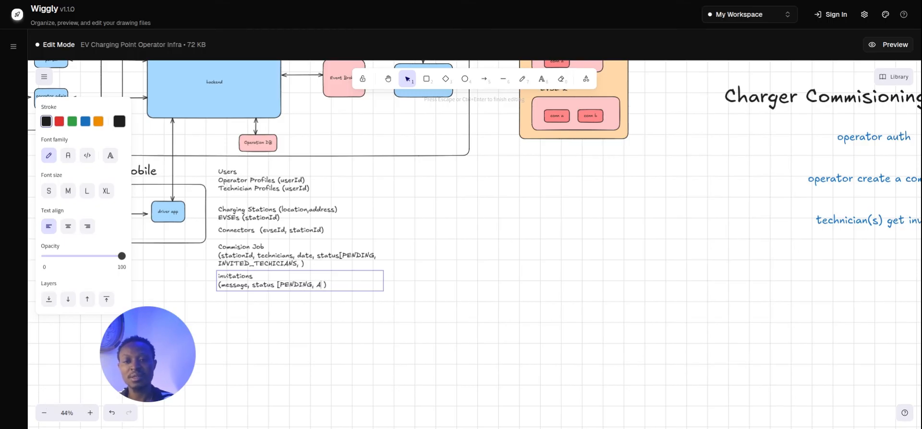
text(CCEPTED, REJECTED)
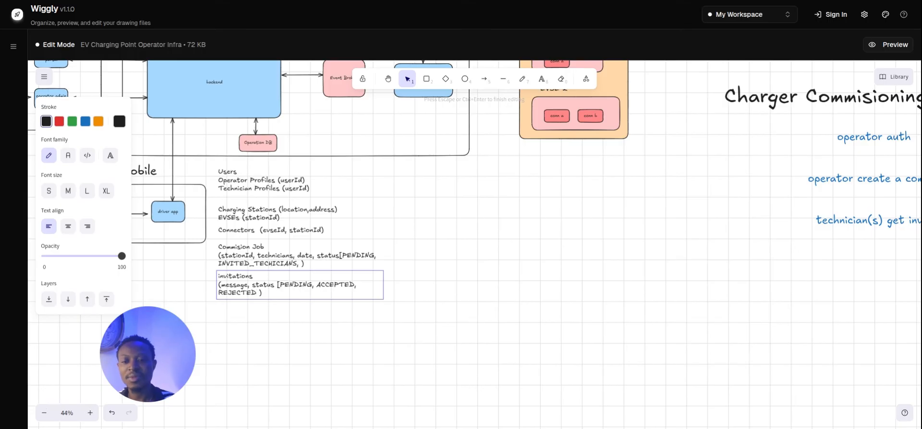
Rename the INVITED_TECHICIANS status in the Commision Job note to INVITATION.
click(354, 377)
click(317, 269)
click(247, 279)
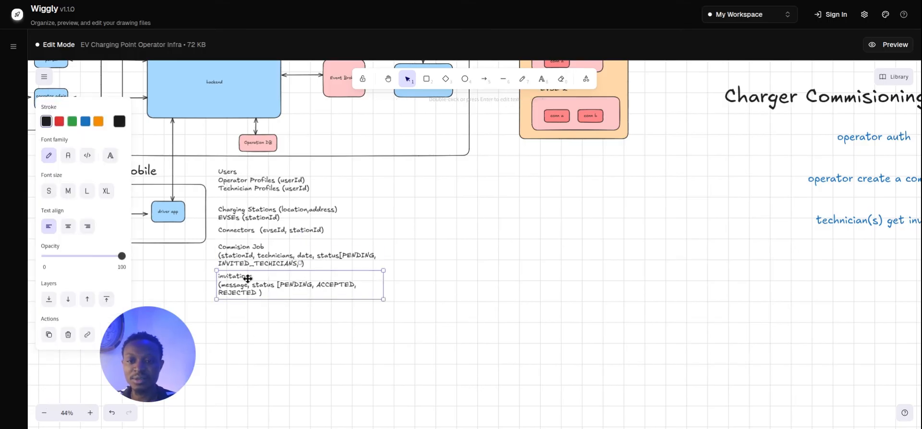
double_click(276, 264)
click(298, 264)
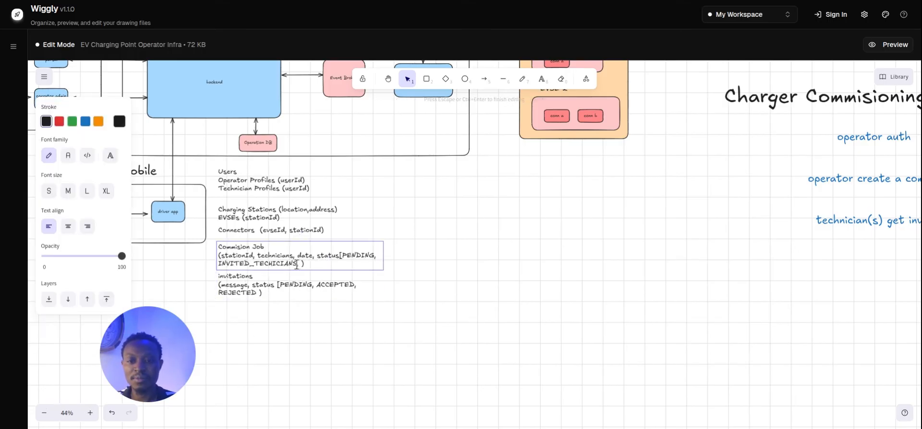
drag(297, 265, 255, 265)
key(BackSpace)
key(BackSpace)
key(BackSpace)
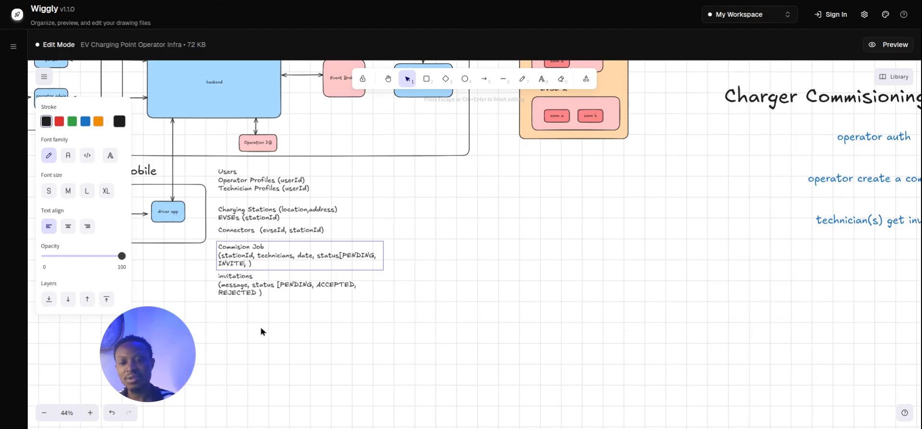
key(BackSpace)
text(ION)
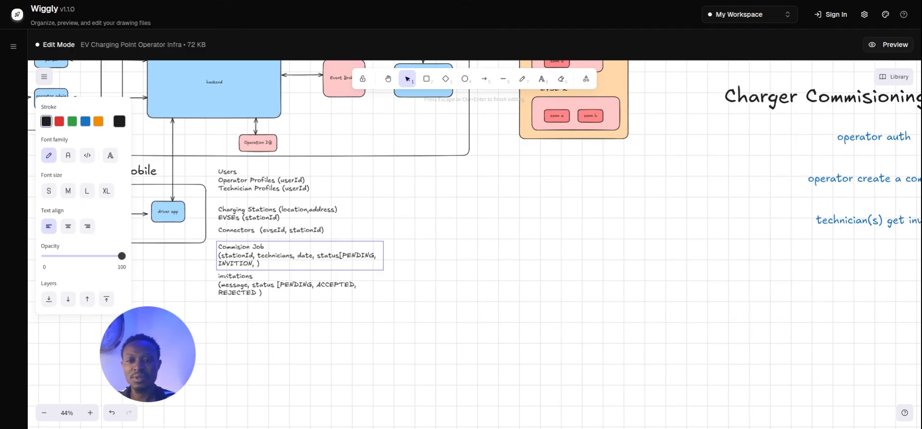
key(BackSpace)
key(BackSpace)
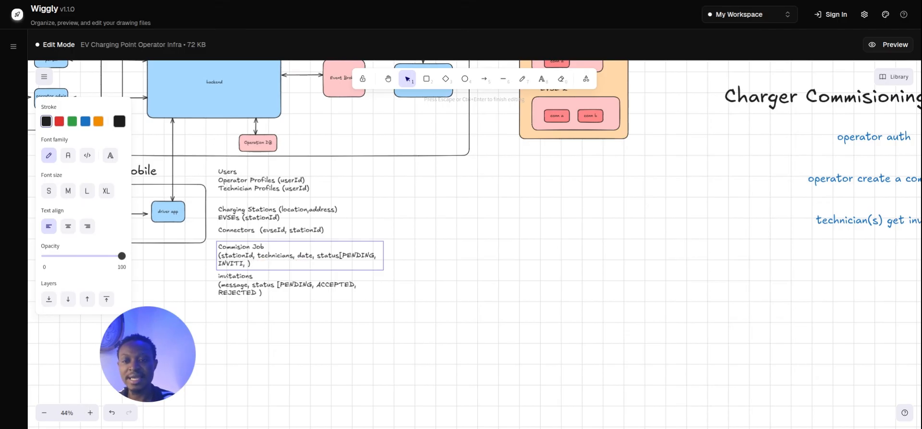
text(ATION)
key(Escape)
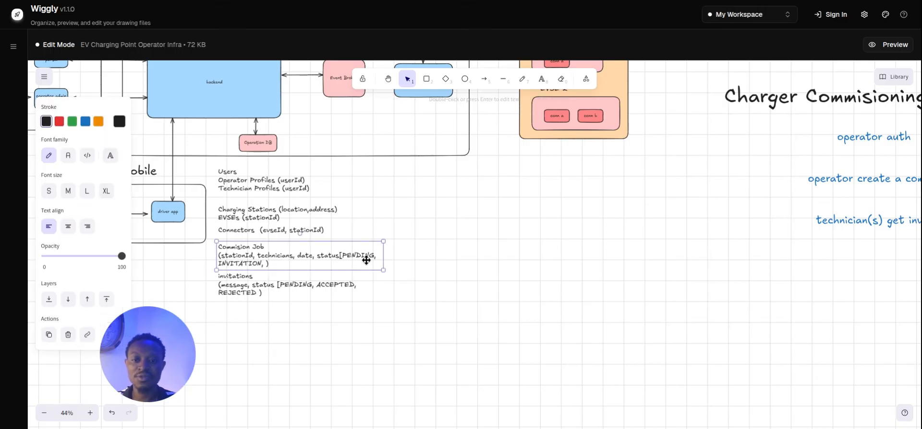
Remove the line break so the Commision Job status reads [PENDING,INVITATION, ].
mouse_move(384, 255)
mouse_down()
mouse_move(411, 255)
mouse_move(400, 255)
mouse_up()
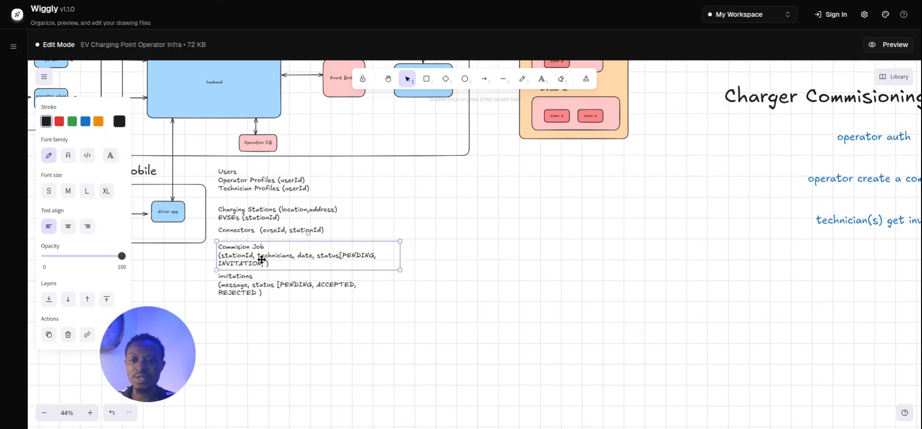
double_click(261, 259)
click(273, 263)
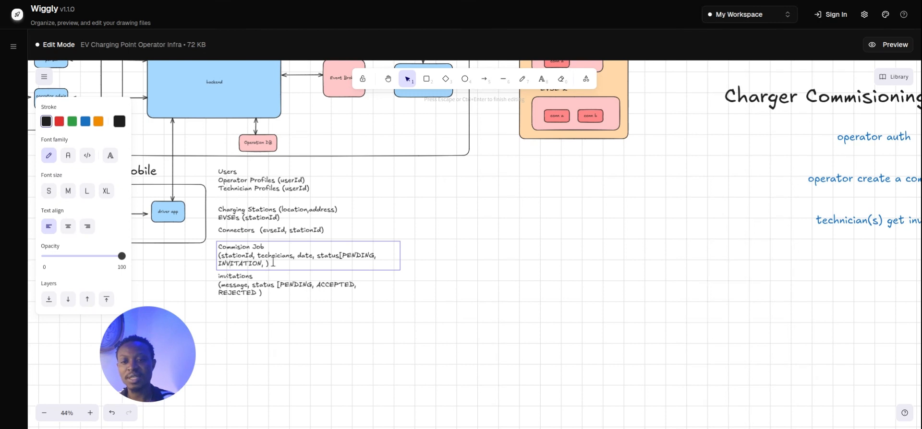
key(Home)
key(BackSpace)
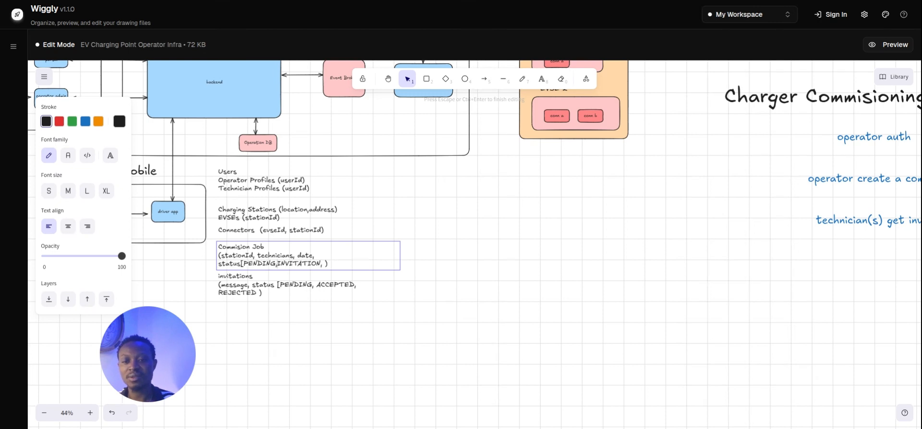
click(375, 322)
Widen the Commision Job and invitations notes to fit one line, then pan to the workflow list.
click(334, 265)
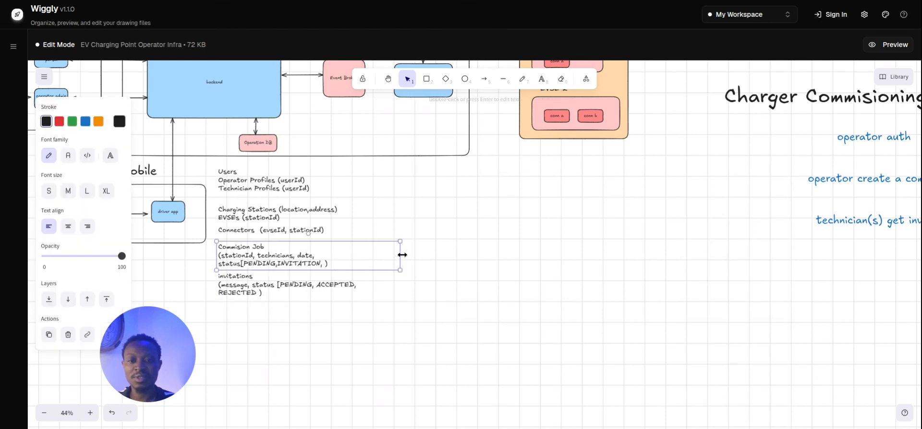
drag(402, 255, 454, 255)
click(359, 284)
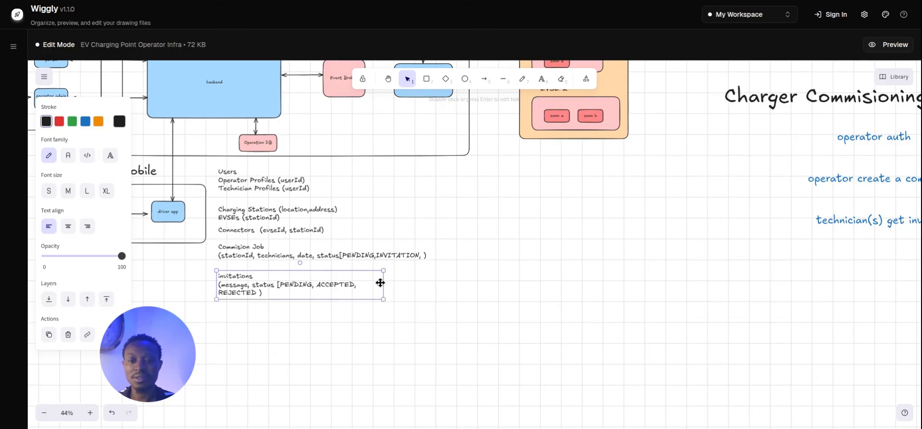
drag(381, 283, 454, 283)
click(459, 345)
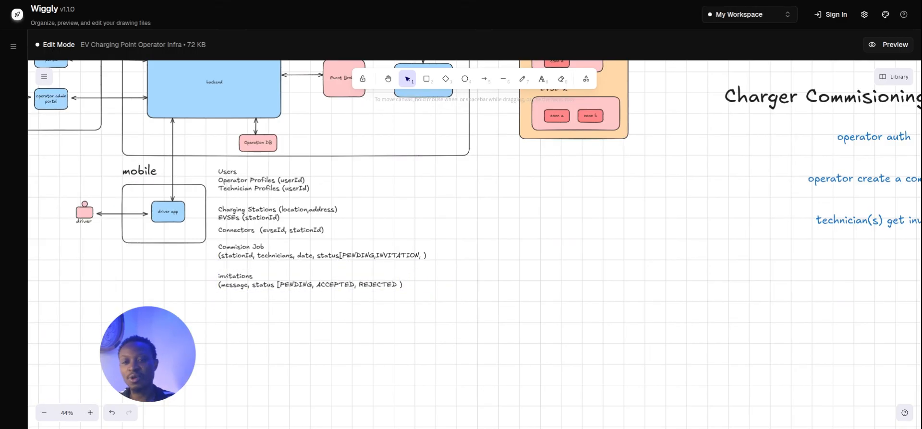
scroll(486, 284, right, 5)
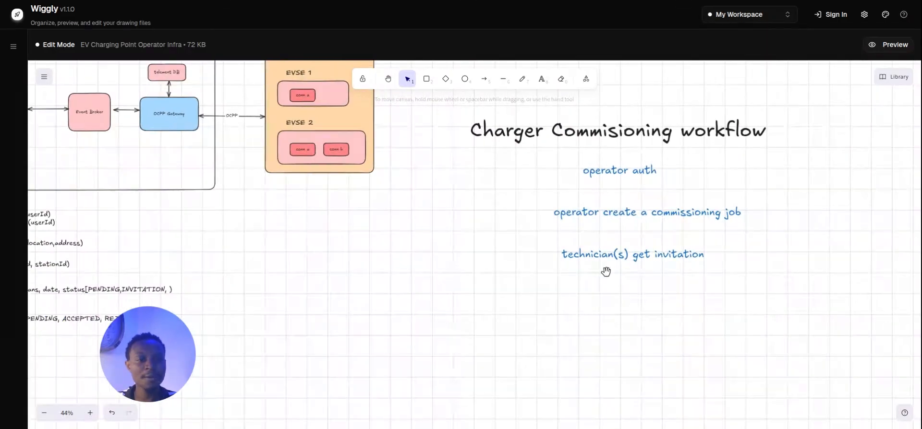
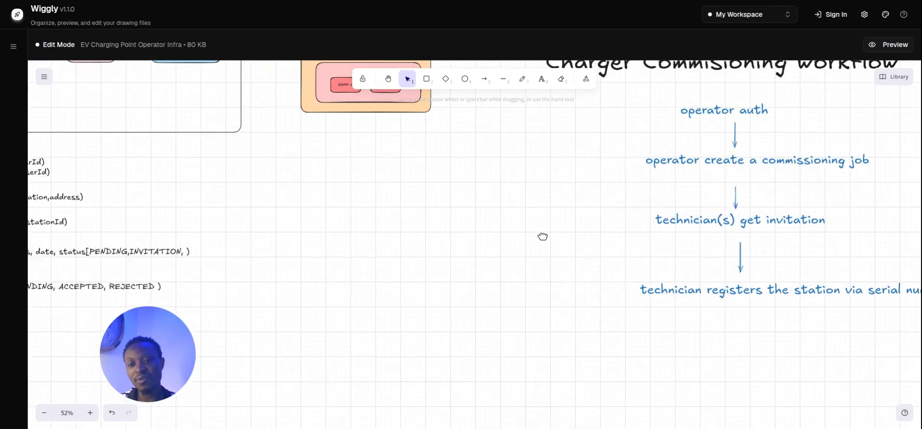
Append ',INITIATED' after INVITATION in the Commision Job status list.
drag(456, 228, 473, 237)
drag(391, 196, 485, 241)
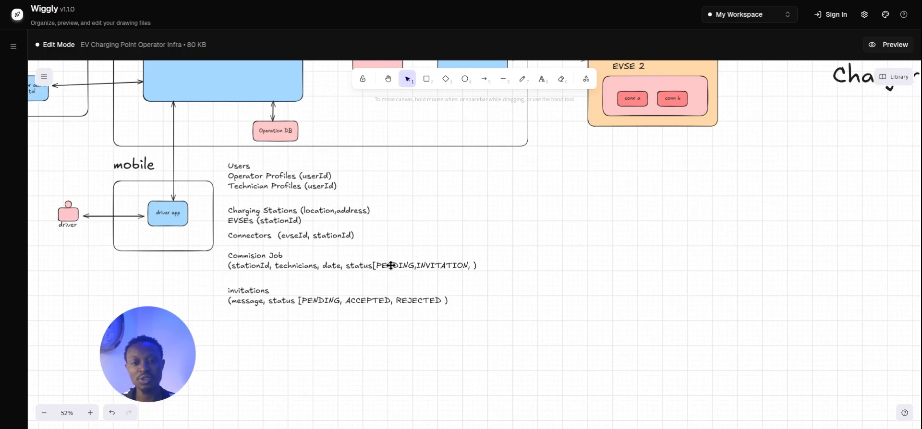
double_click(466, 263)
click(466, 263)
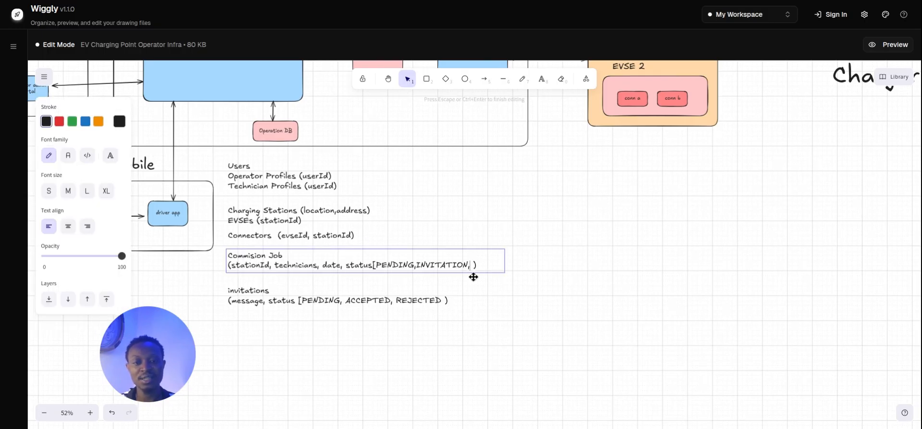
text(,INITIATED)
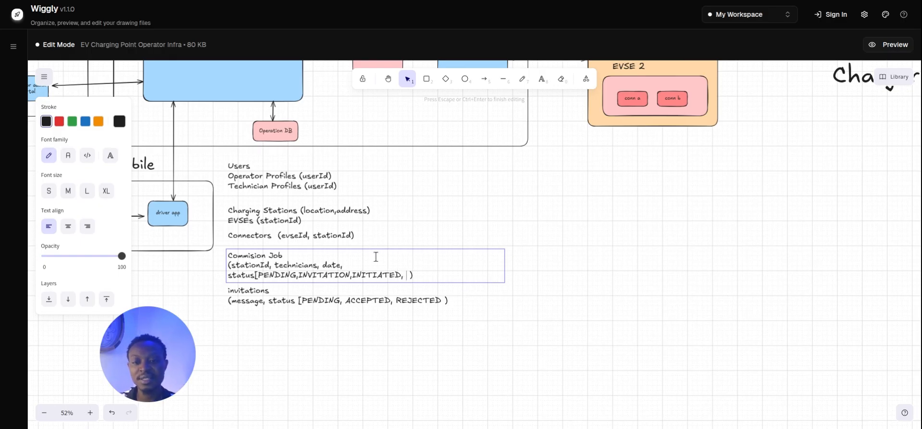
click(508, 273)
Widen the Commision Job note so its text wraps onto two lines.
click(486, 267)
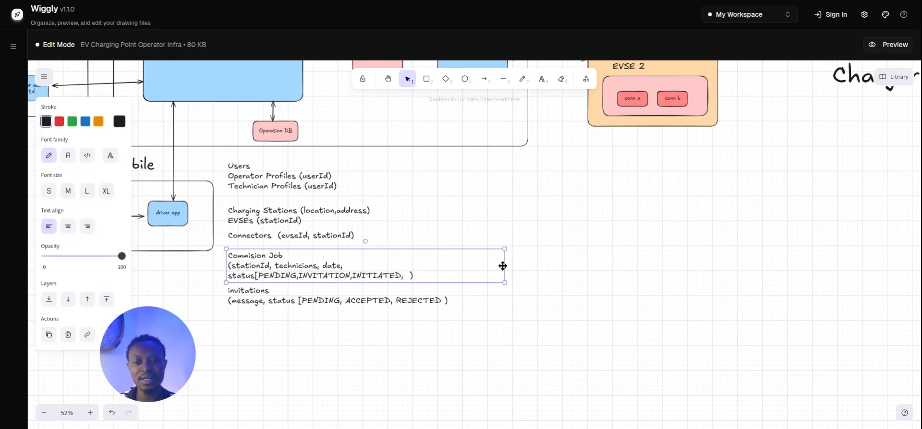
drag(504, 264, 564, 265)
click(509, 324)
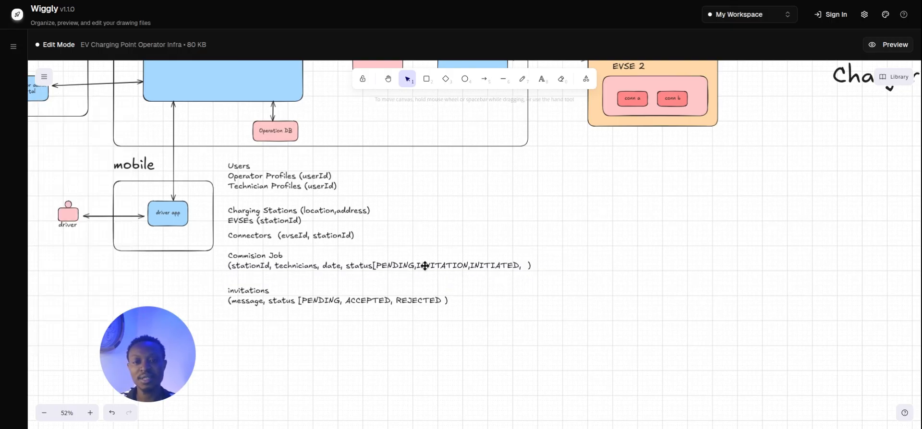
scroll(618, 271, right, 10)
scroll(486, 276, down, 3)
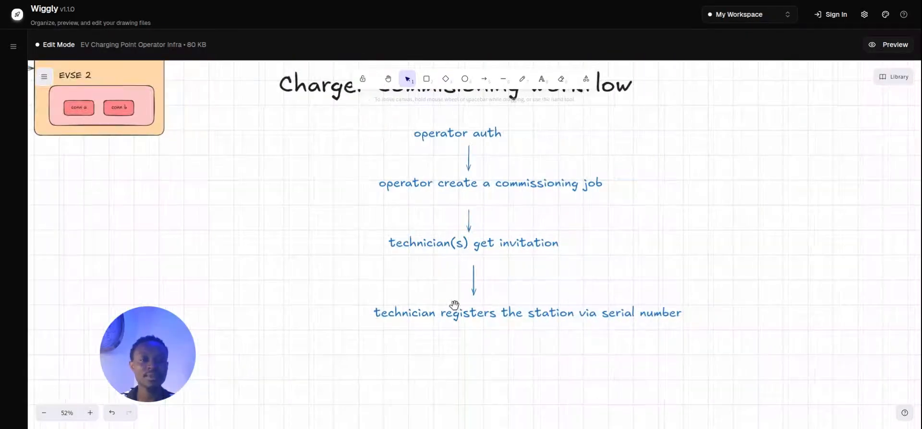
drag(495, 292, 525, 272)
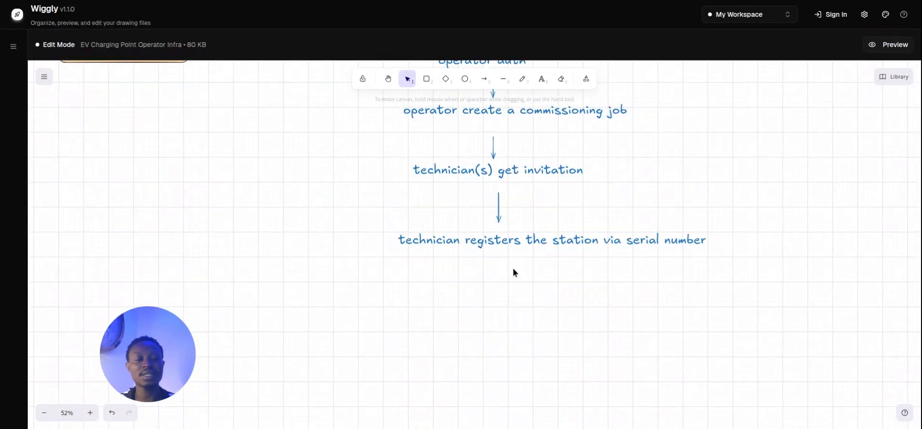
click(520, 240)
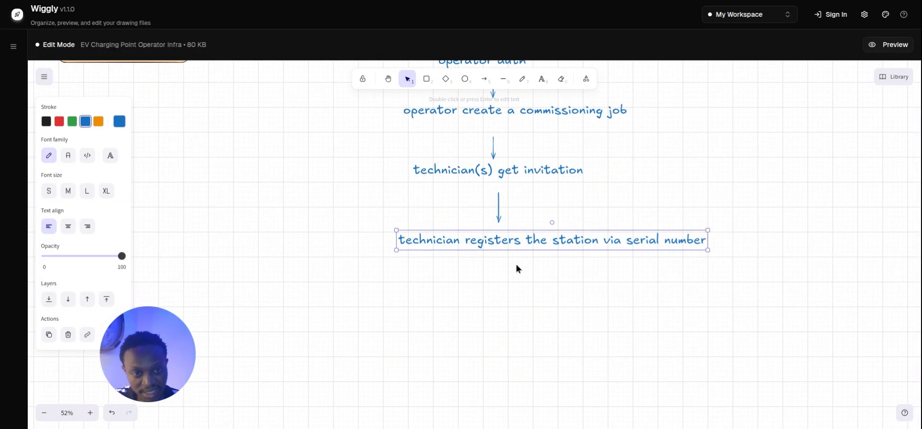
click(512, 280)
click(514, 243)
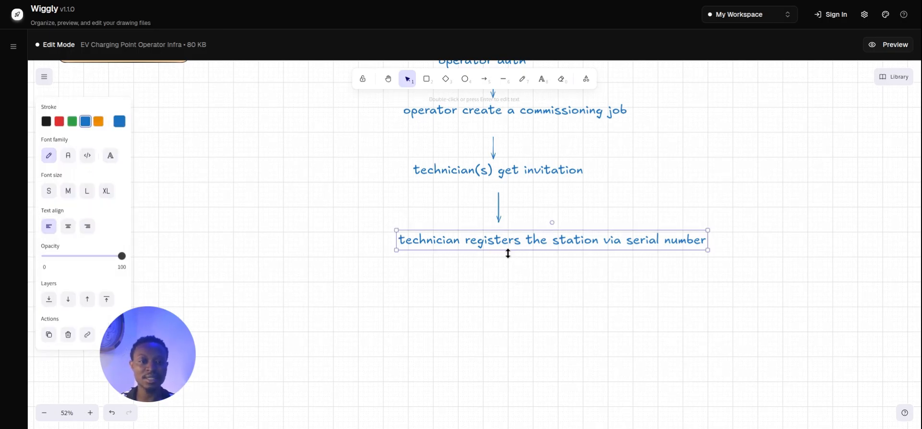
click(379, 220)
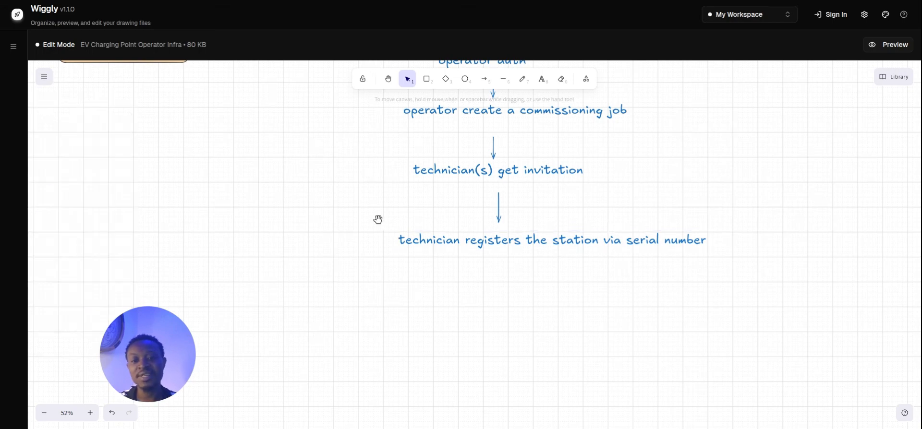
drag(379, 222, 469, 309)
drag(476, 276, 500, 303)
drag(359, 201, 430, 304)
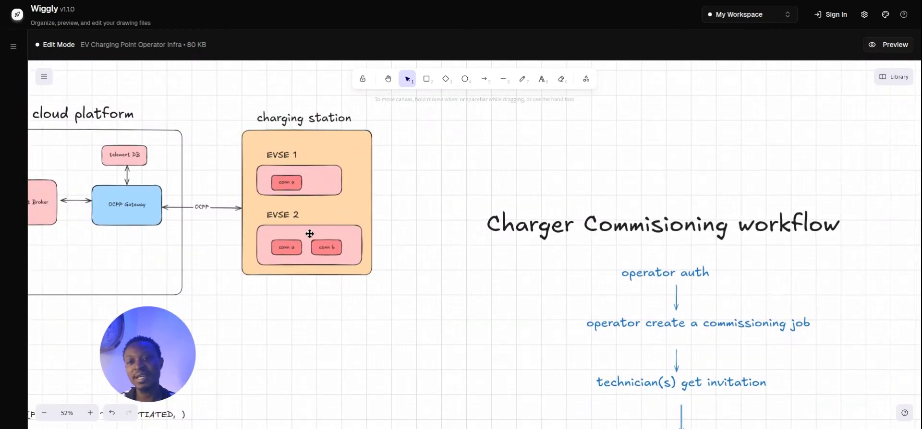
click(132, 211)
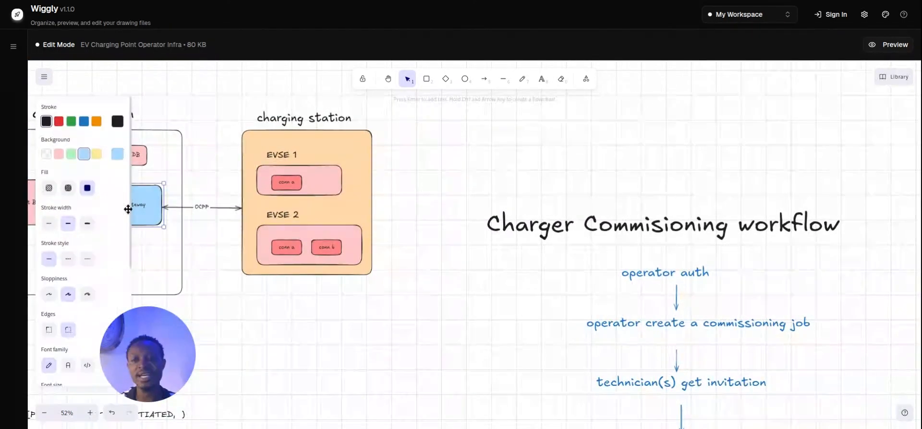
drag(223, 227, 321, 199)
drag(279, 289, 323, 290)
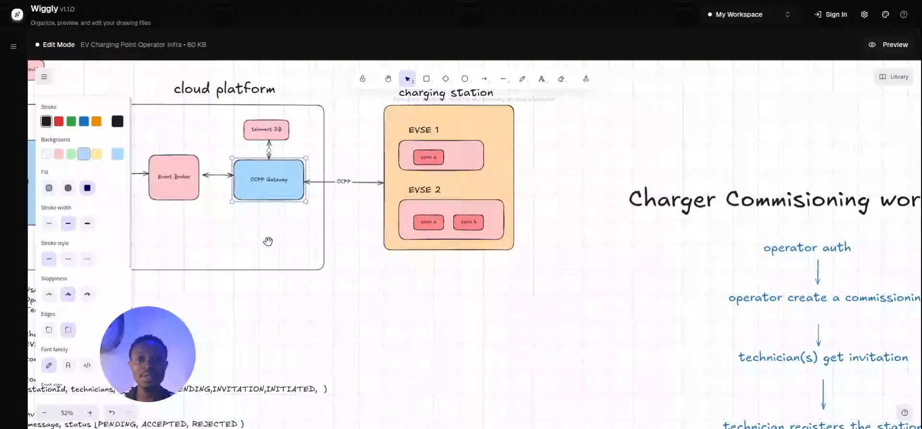
drag(481, 300, 419, 247)
scroll(469, 311, right, 5)
scroll(469, 311, down, 3)
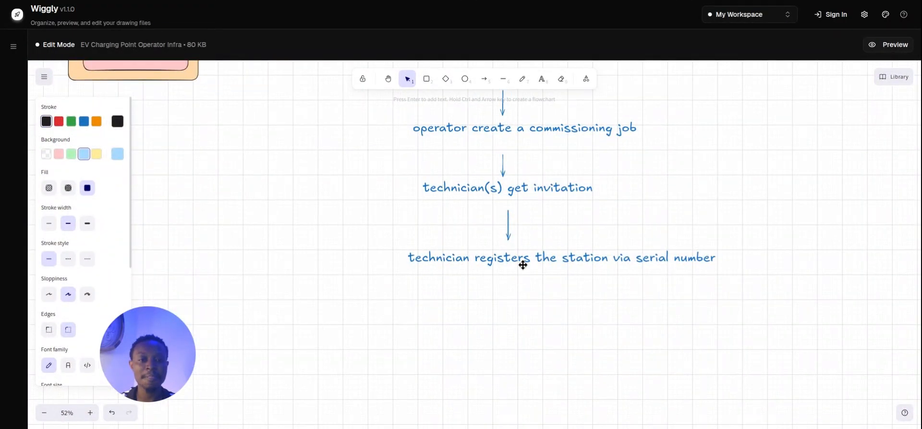
click(521, 263)
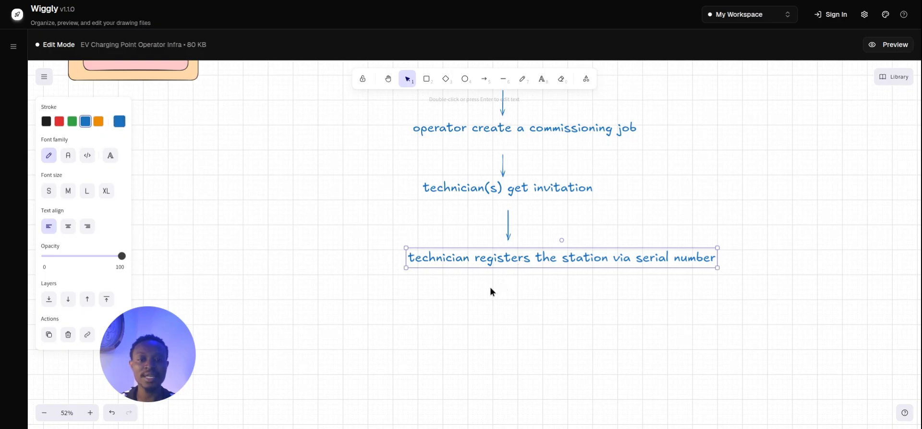
Paste a copy of the serial number step below it and reword it to 'boots the charger'.
key(ctrl+v)
drag(499, 270, 682, 328)
double_click(545, 328)
click(534, 328)
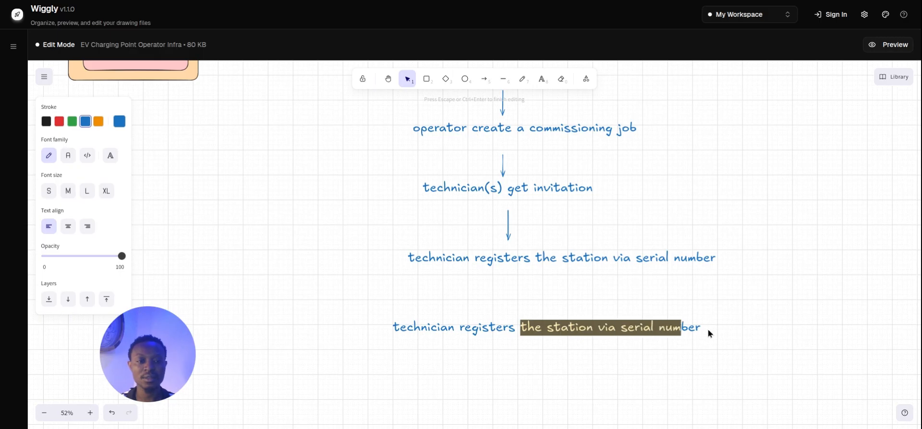
text(BOOT)
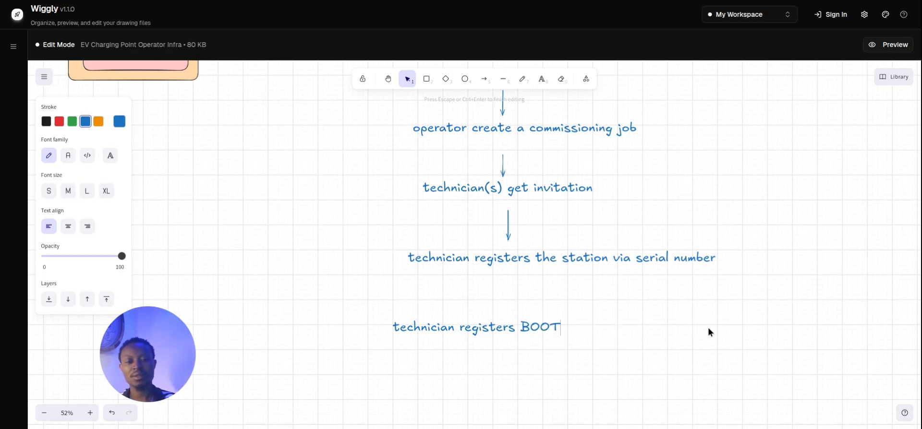
key(BackSpace)
key(BackSpace)
key(BackSpace)
key(BackSpace)
text(boots the)
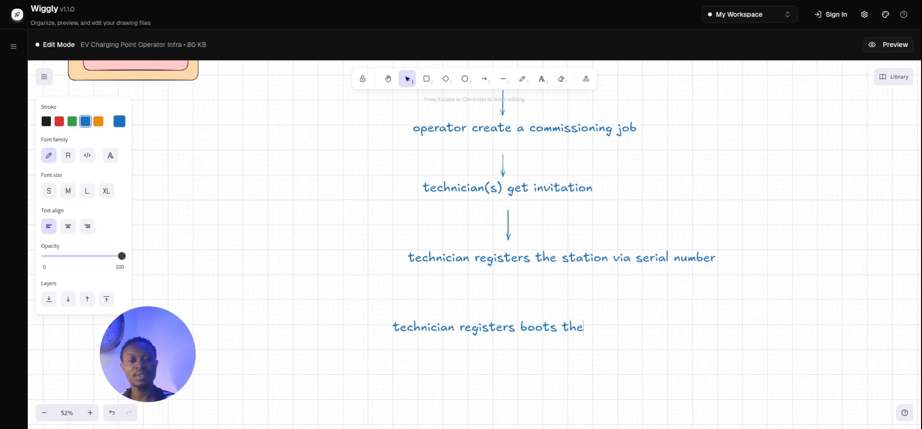
text( charger)
click(644, 291)
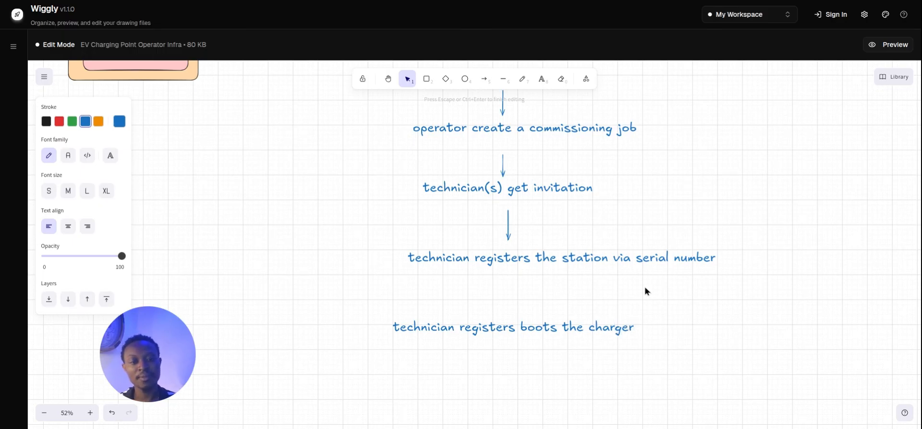
Duplicate the workflow arrow to link the serial number step to the 'boots the charger' step.
click(508, 232)
drag(508, 231, 543, 319)
click(521, 325)
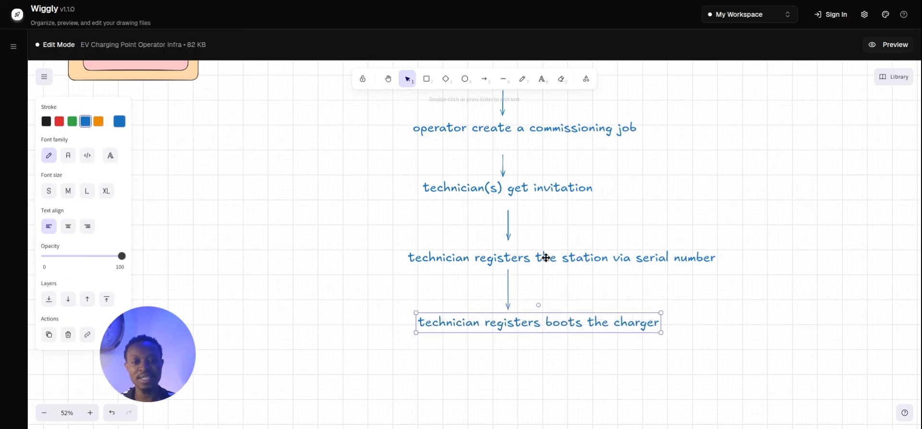
click(508, 303)
click(507, 300)
click(516, 323)
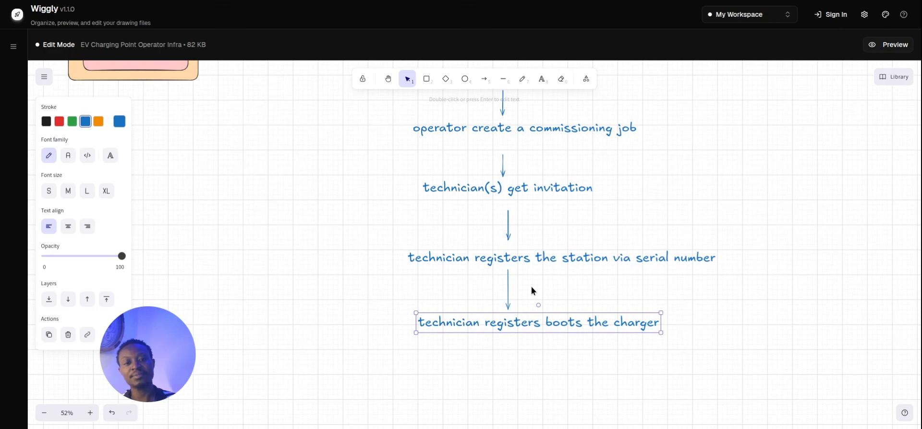
click(576, 210)
Pan back to the workflow title, EVSE diagram and OCPP Gateway box.
drag(581, 235, 631, 296)
drag(402, 251, 481, 310)
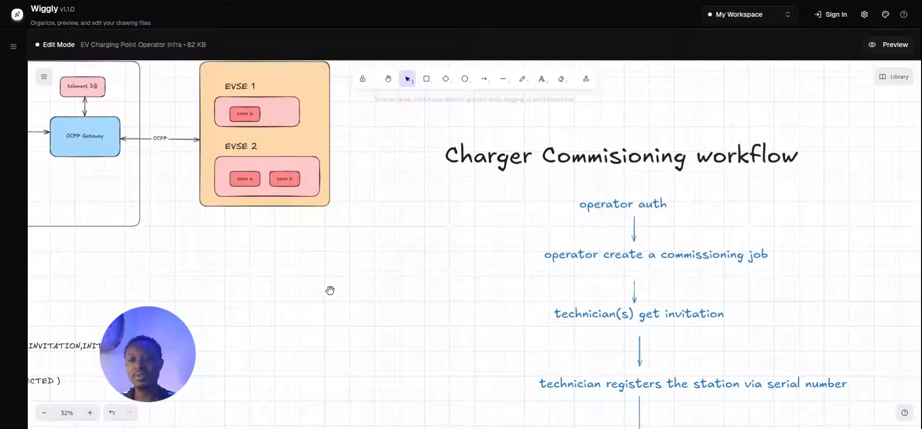
drag(330, 290, 379, 290)
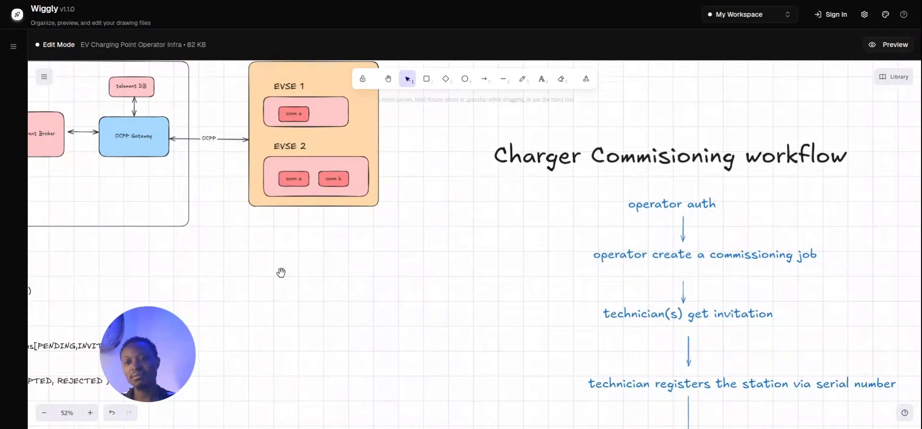
click(142, 138)
click(142, 163)
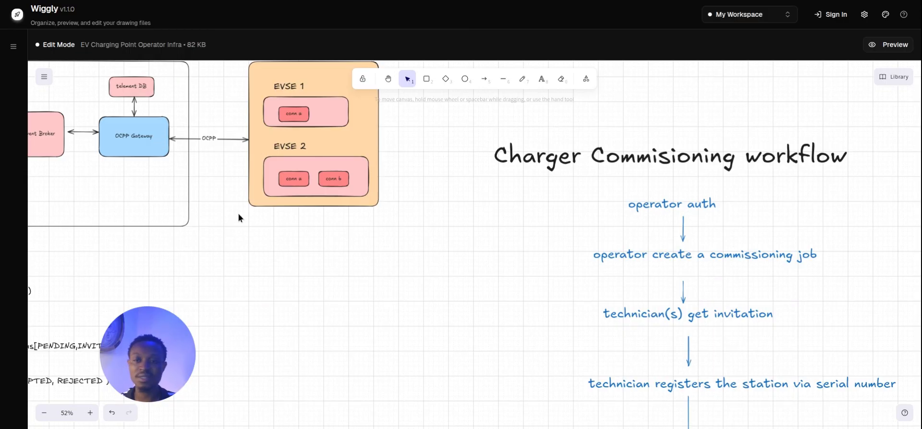
Nudge the 'boots the charger' step slightly left into line with the workflow.
scroll(288, 244, down, 5)
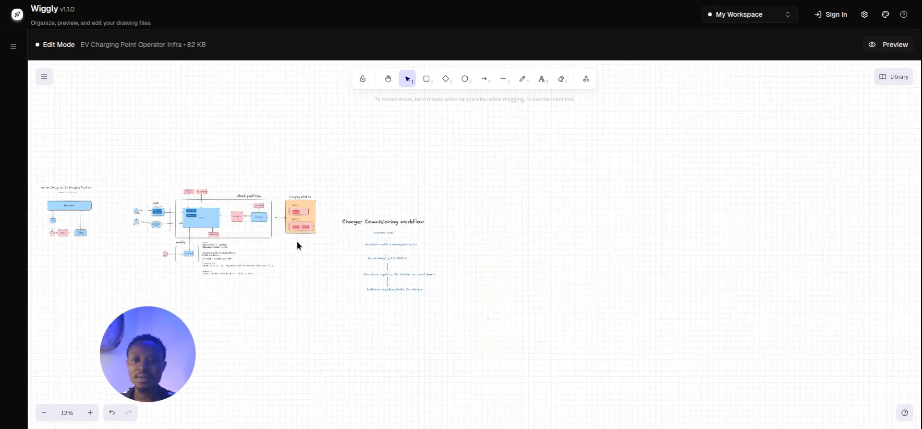
scroll(293, 247, up, 5)
scroll(317, 279, down, 5)
scroll(317, 278, right, 2)
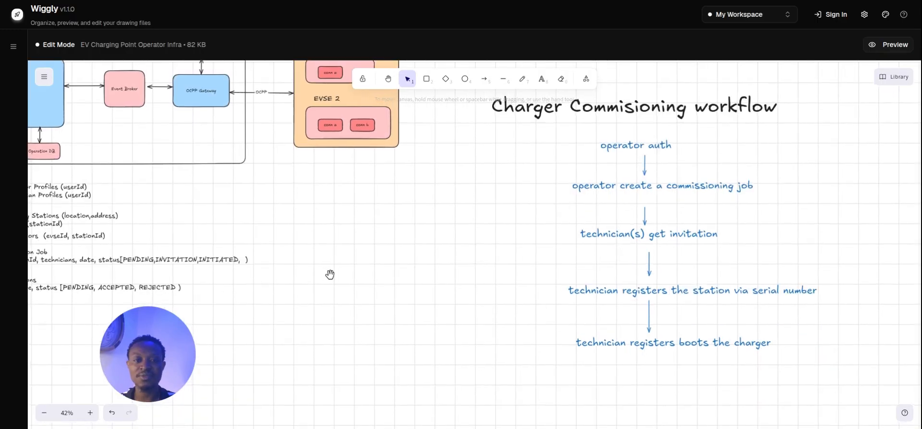
scroll(365, 250, right, 2)
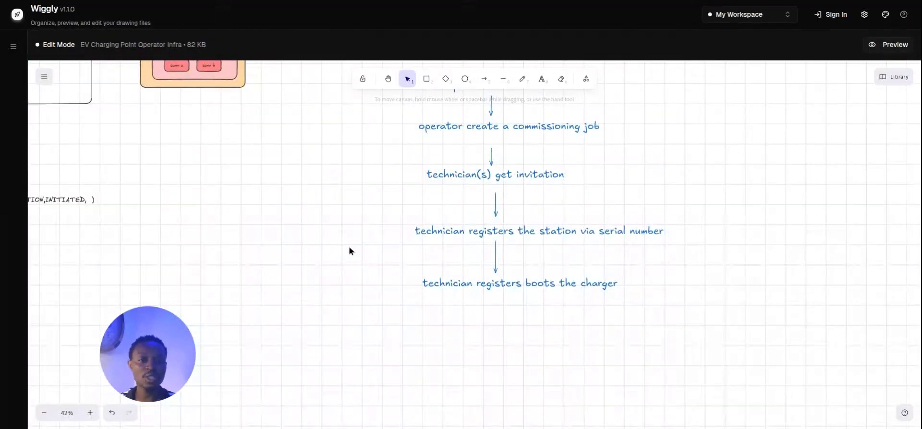
drag(509, 289, 509, 289)
click(509, 304)
click(505, 287)
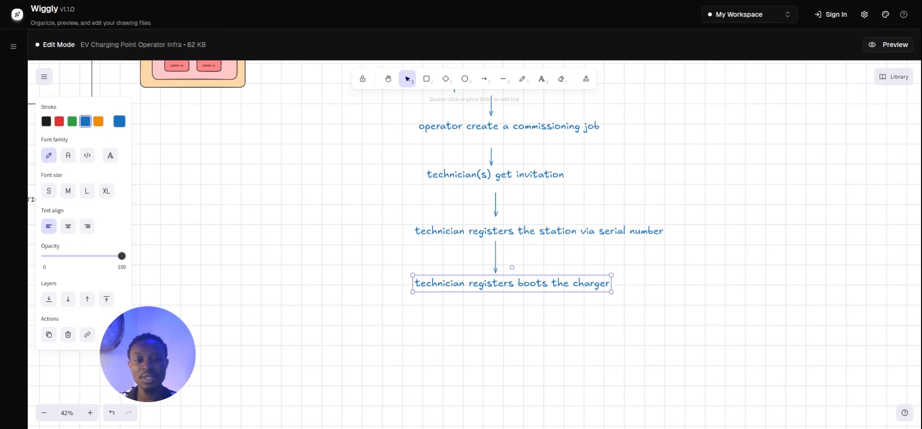
click(523, 294)
click(531, 290)
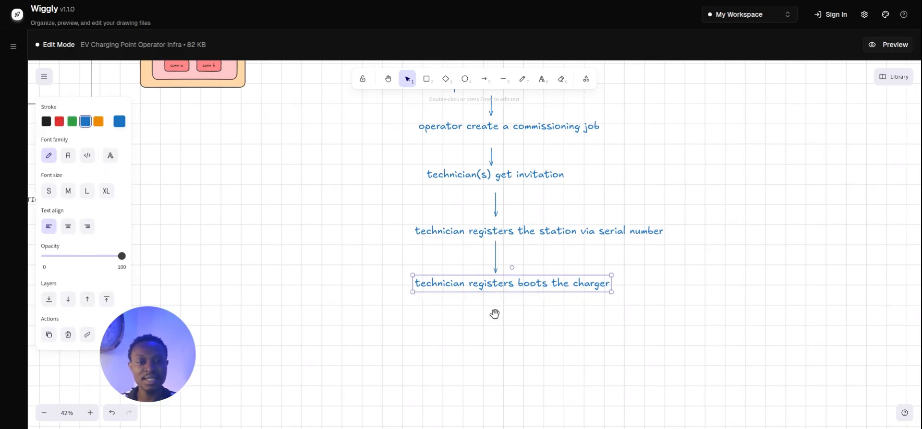
Review the serial number and charger boot steps, then pan to the architecture diagram.
drag(486, 320, 522, 339)
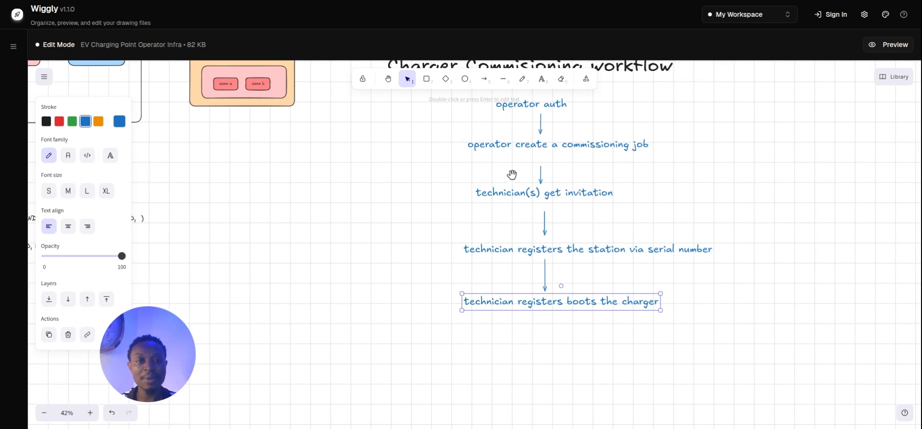
drag(513, 175, 501, 298)
scroll(502, 297, down, 4)
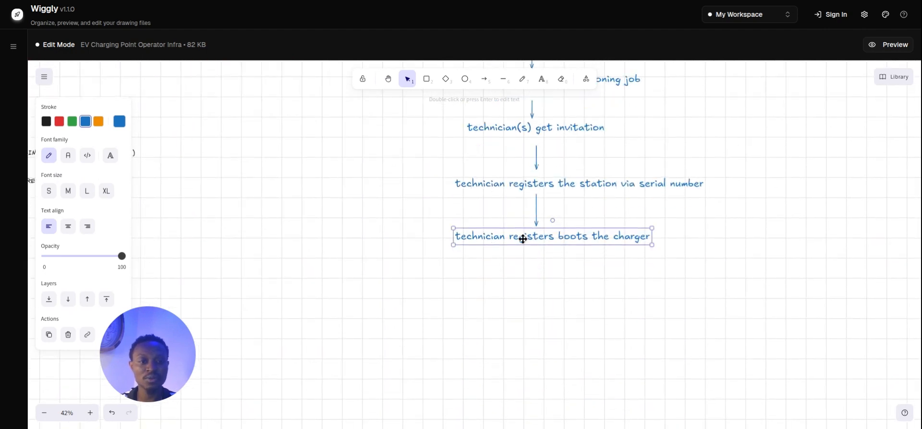
click(496, 185)
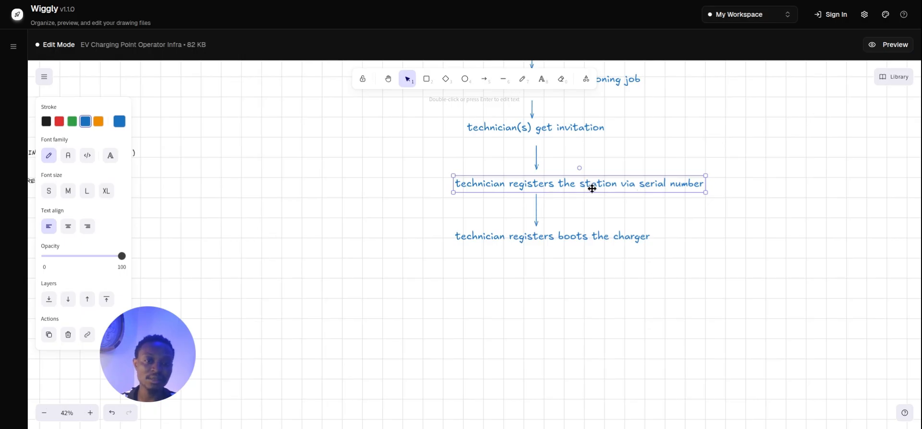
click(489, 236)
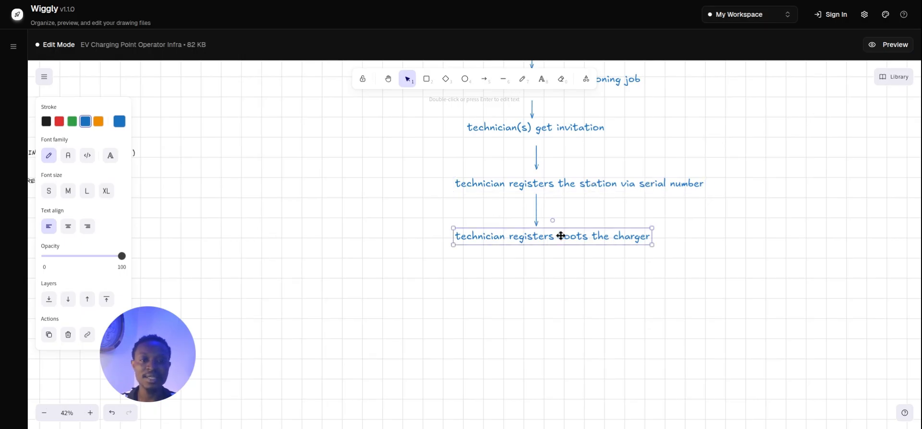
click(564, 282)
drag(420, 279, 465, 334)
drag(398, 261, 407, 274)
drag(447, 327, 487, 362)
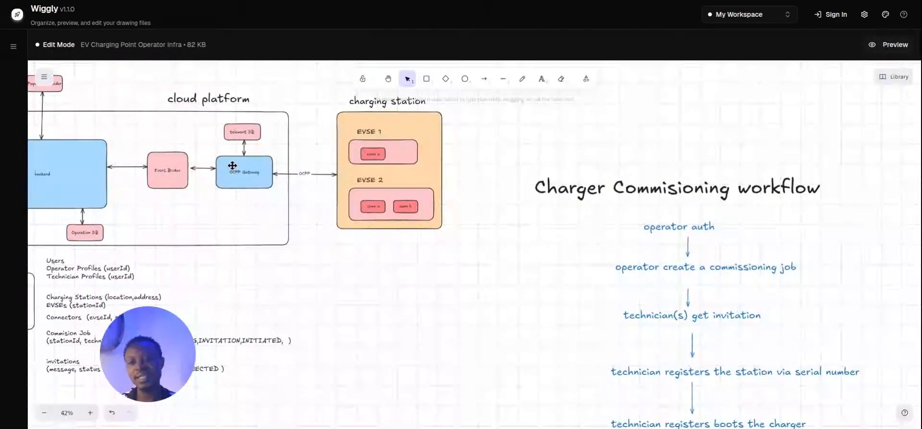
Move the cloud platform title up and to the left.
click(233, 167)
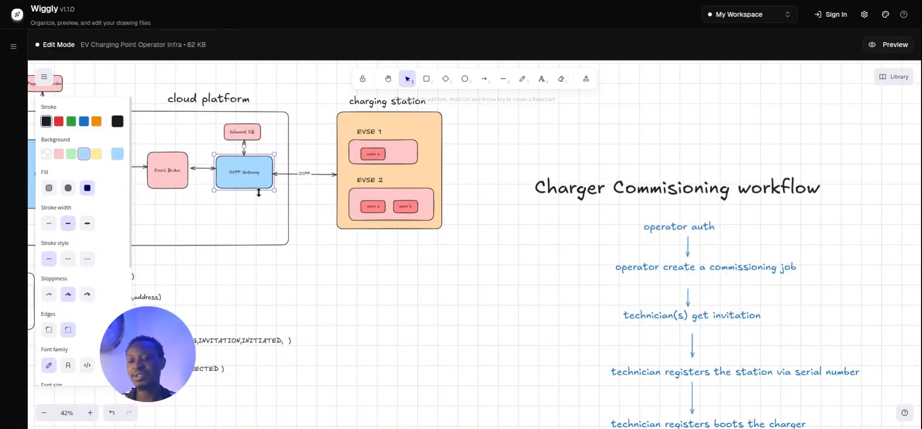
click(203, 173)
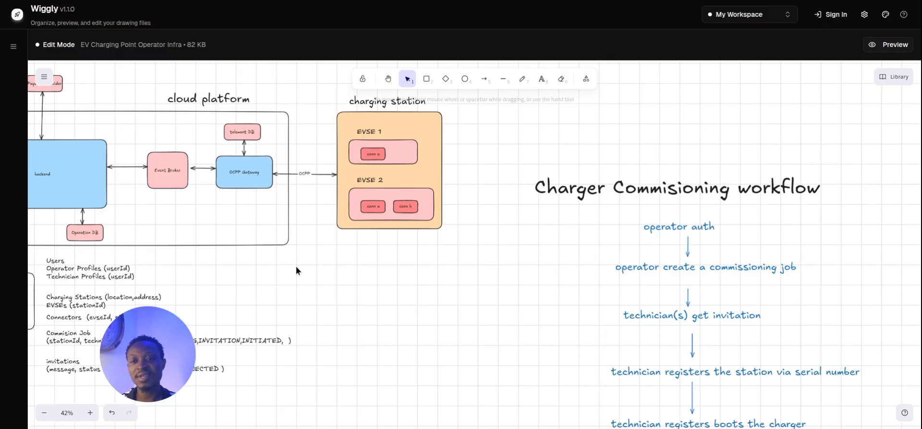
drag(314, 260, 328, 339)
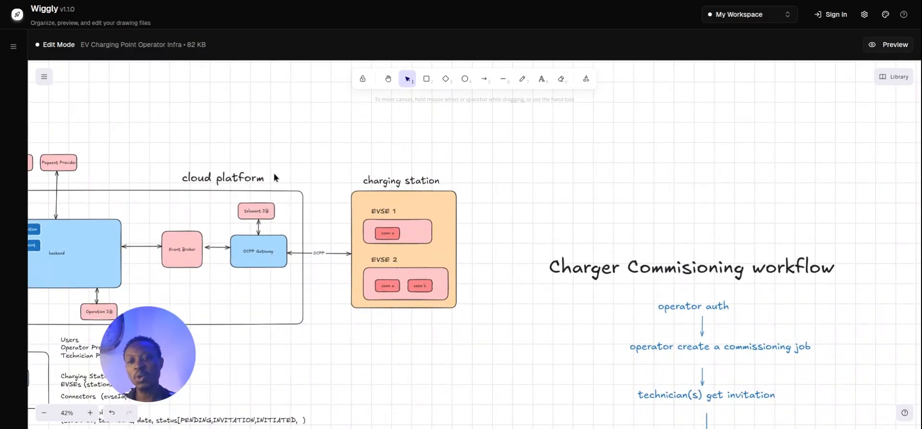
click(260, 176)
drag(243, 173, 210, 165)
click(275, 351)
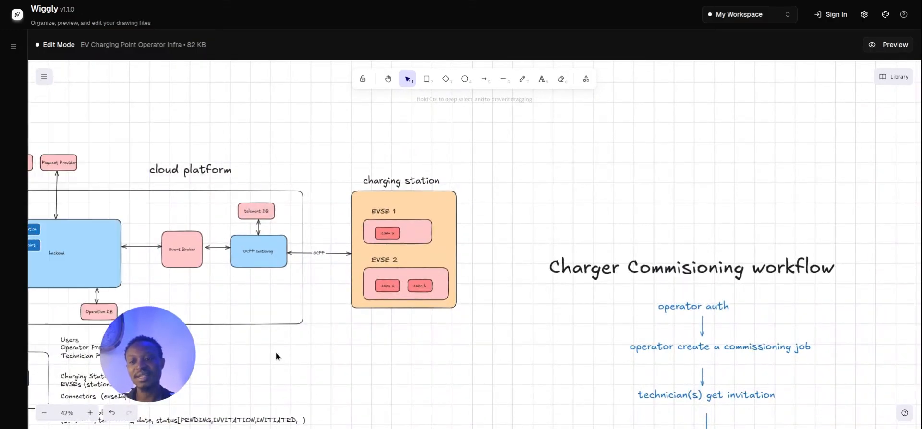
drag(275, 352, 397, 326)
Duplicate the Users note above the cloud platform and edit it into heartbeats events and charging events lines.
click(255, 317)
key(ctrl+d)
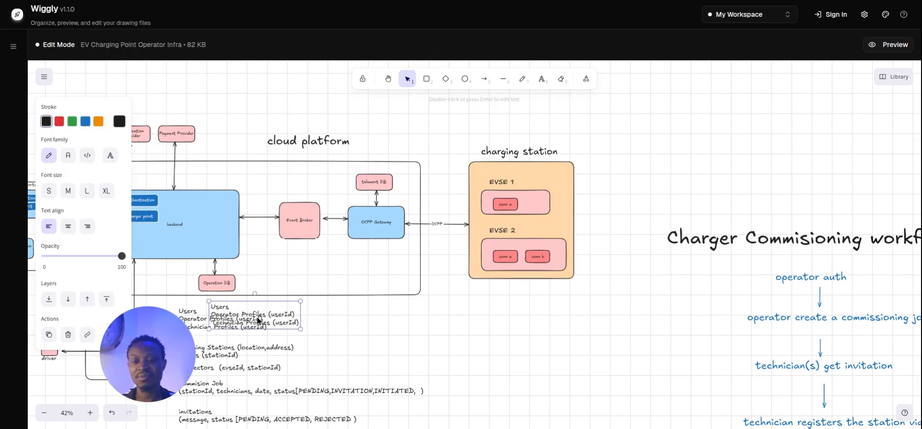
drag(257, 321, 406, 145)
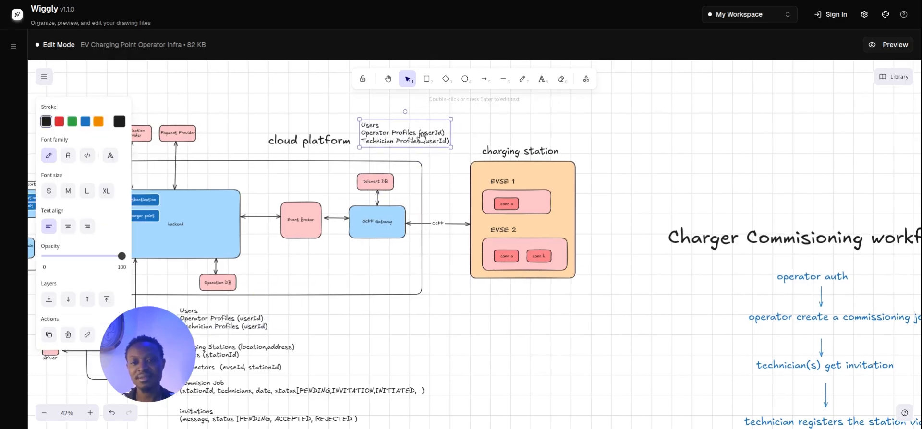
double_click(430, 129)
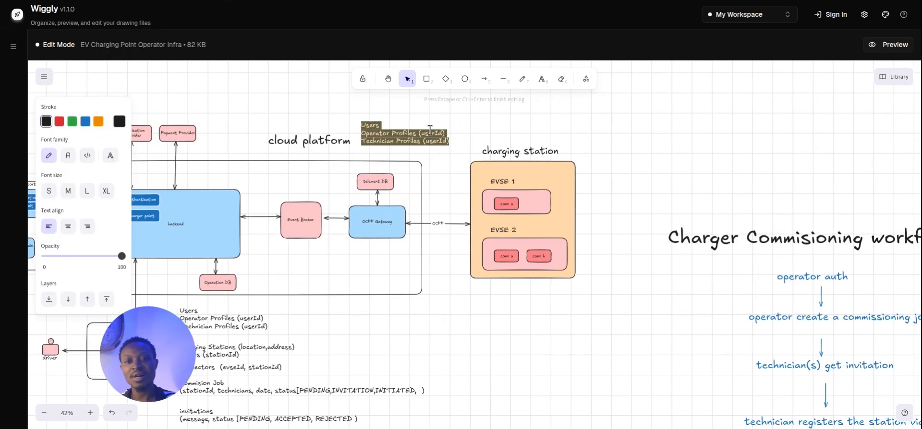
text(heartbeats)
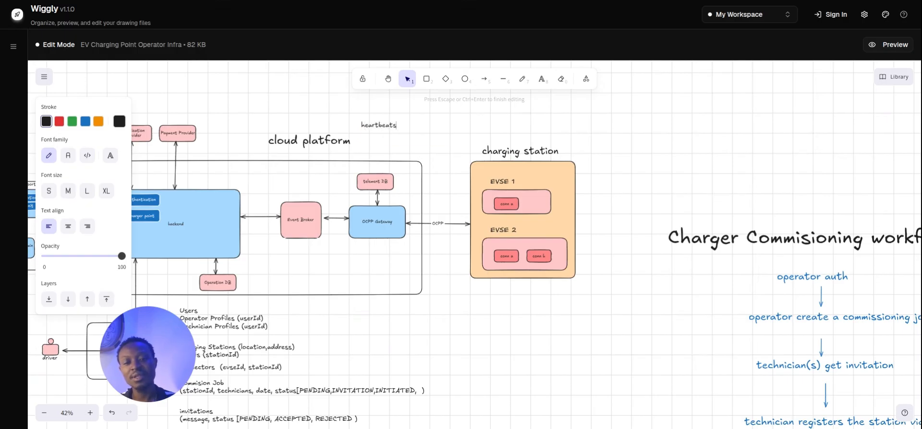
click(399, 130)
click(385, 130)
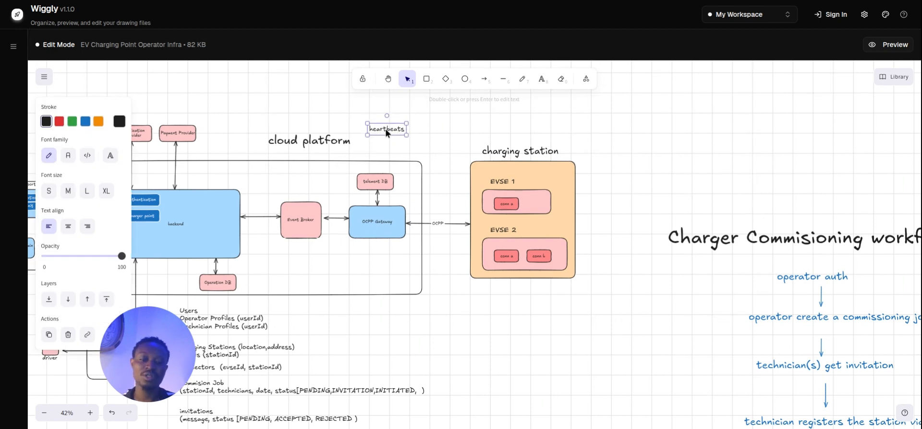
key(Return)
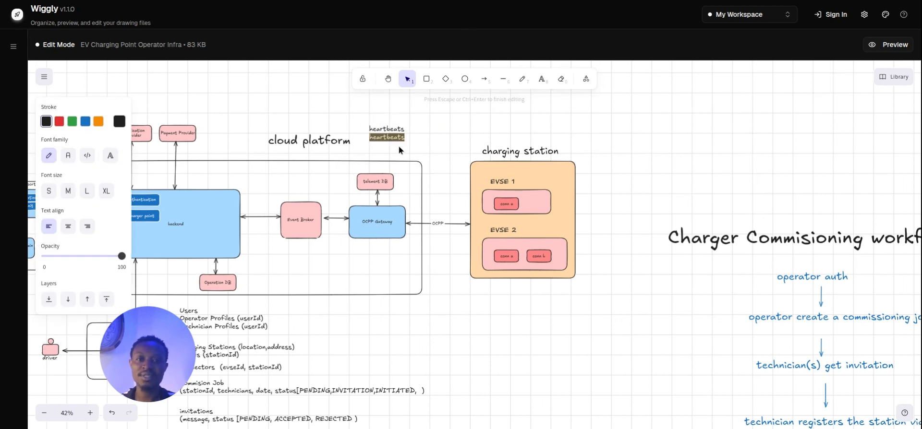
text(notification)
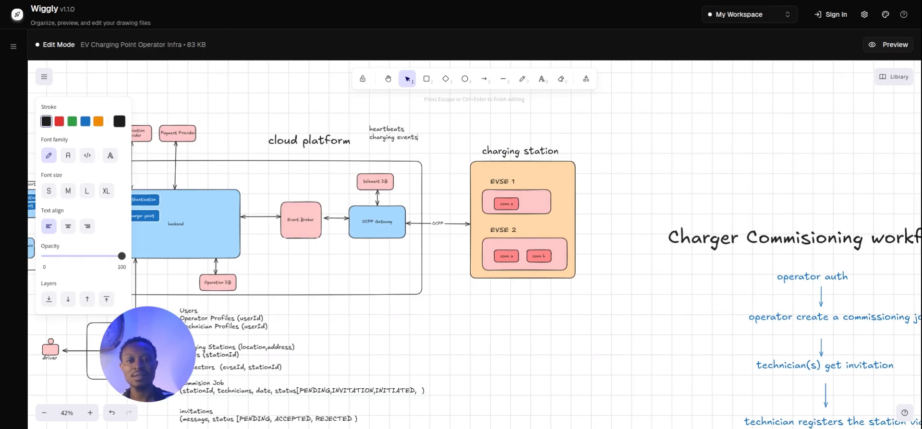
double_click(408, 137)
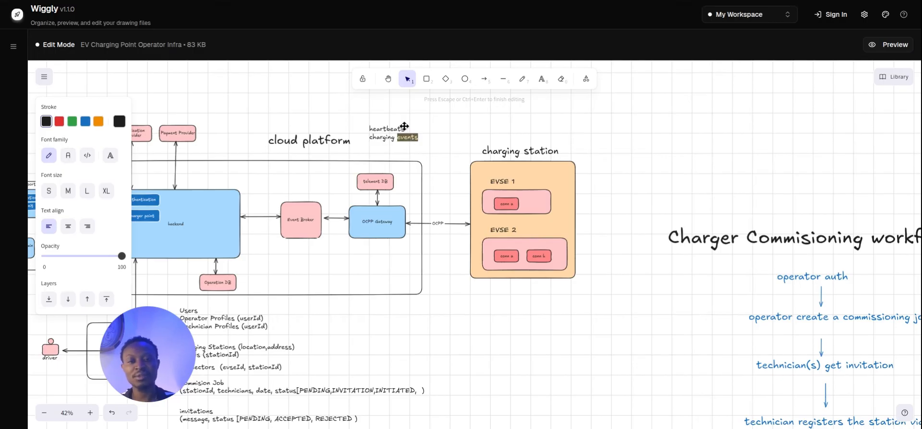
click(404, 127)
double_click(399, 129)
key(Right)
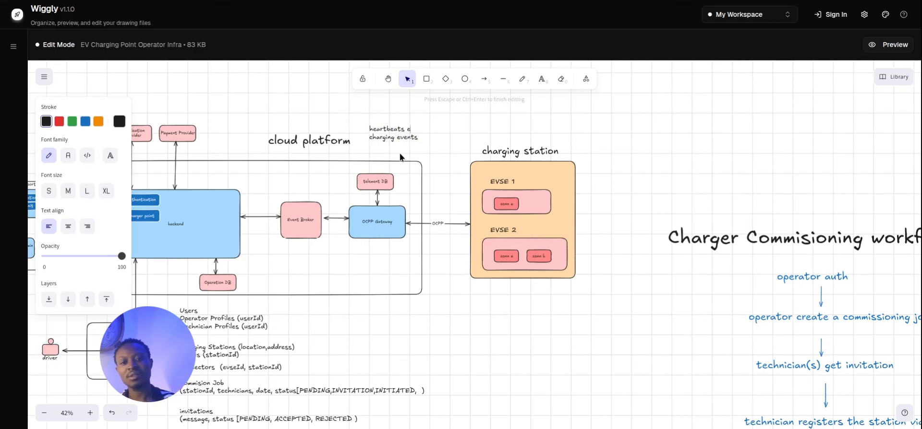
click(413, 139)
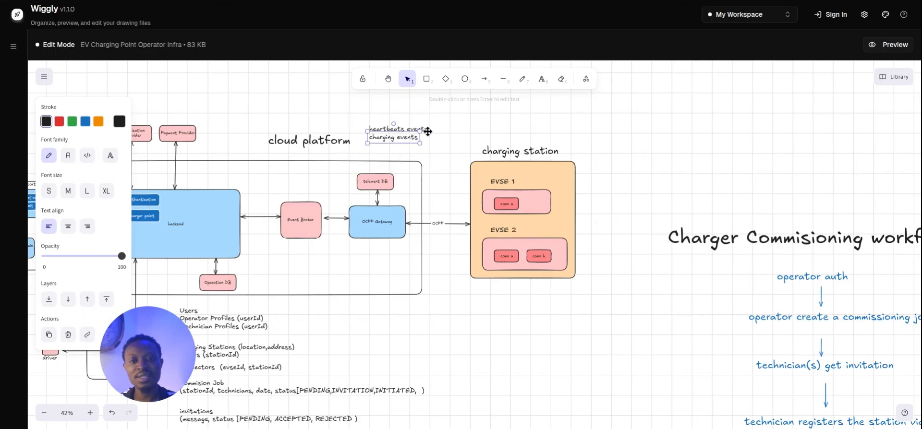
Copy the charging events line below itself and change it to 'health events'.
click(427, 130)
drag(440, 146, 381, 119)
click(394, 147)
click(397, 131)
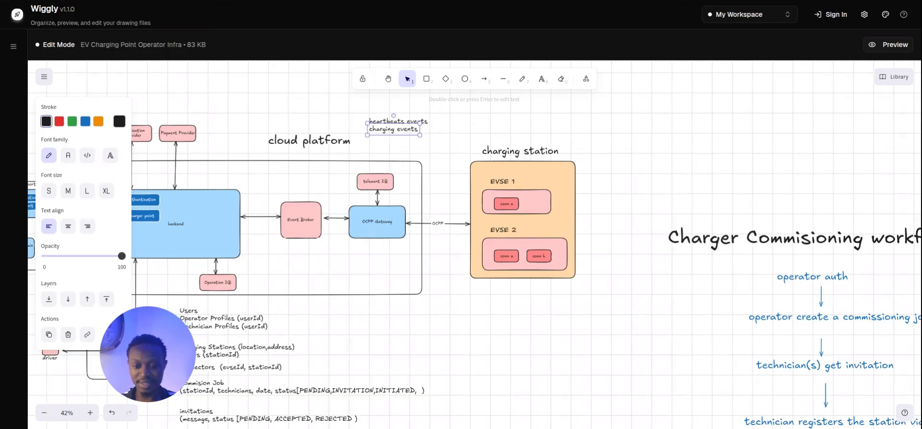
key(ctrl+v)
drag(396, 151, 382, 139)
double_click(390, 142)
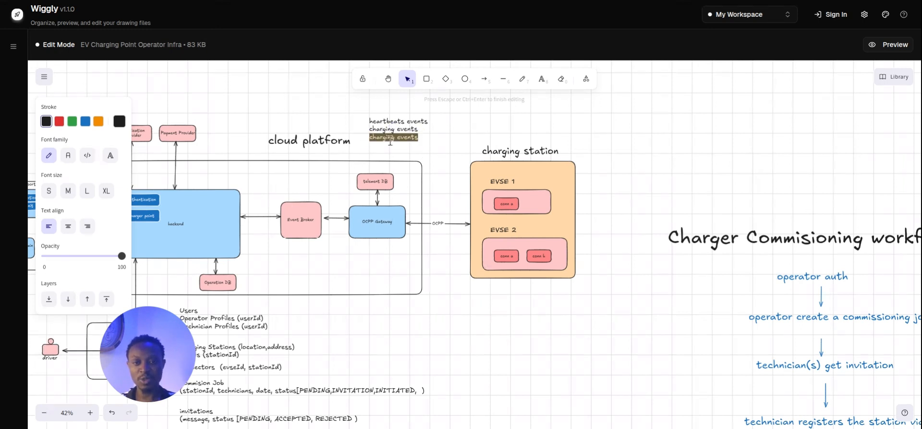
double_click(390, 139)
key(BackSpace)
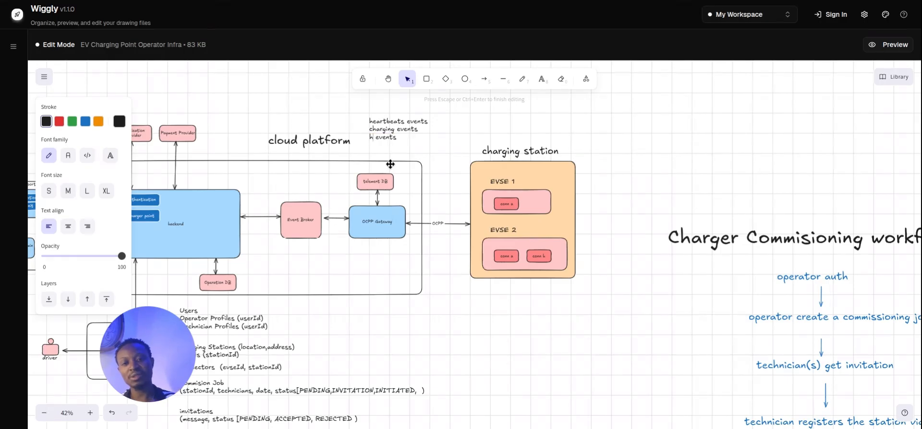
text(o)
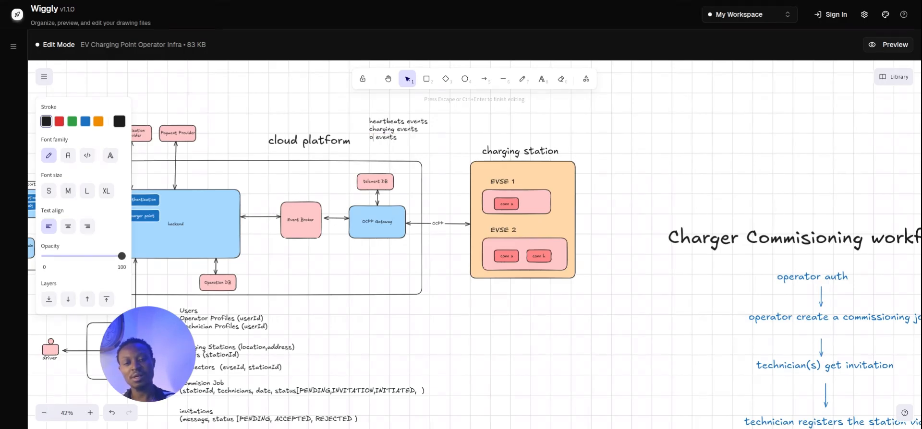
key(BackSpace)
text(health)
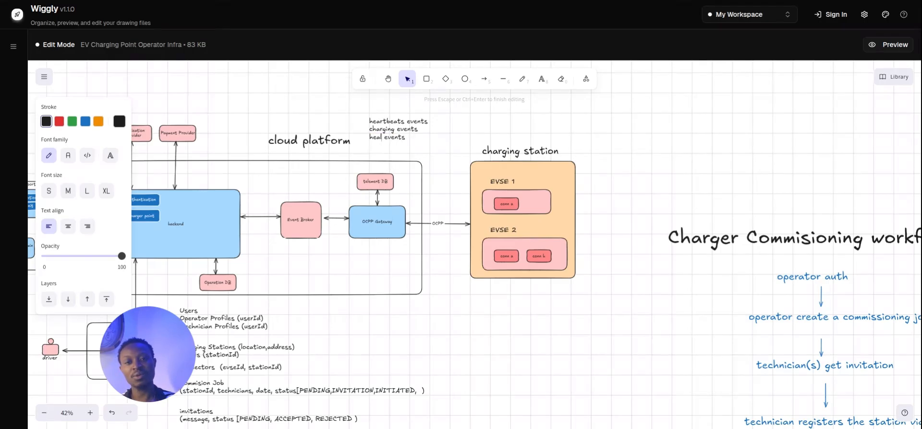
click(418, 149)
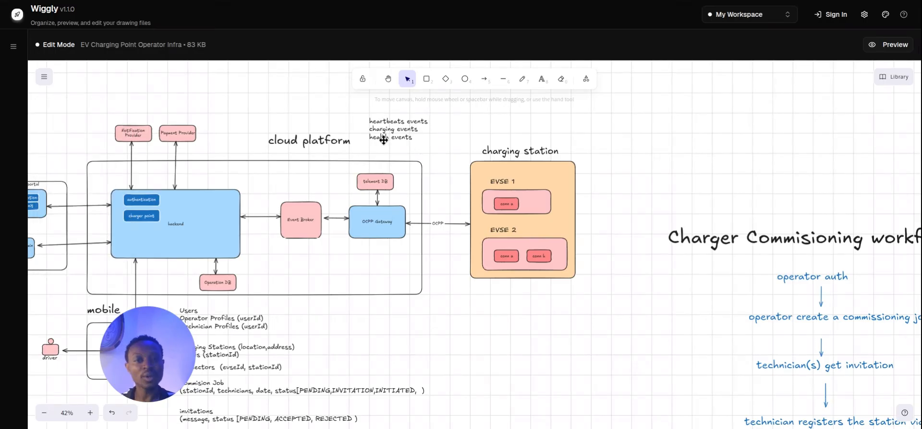
Add a 'raw OCPP logs' line directly under health events.
click(409, 133)
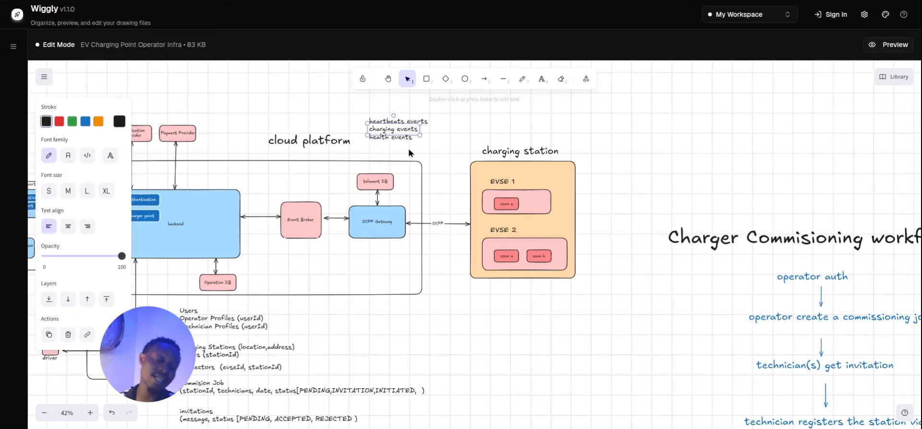
click(411, 147)
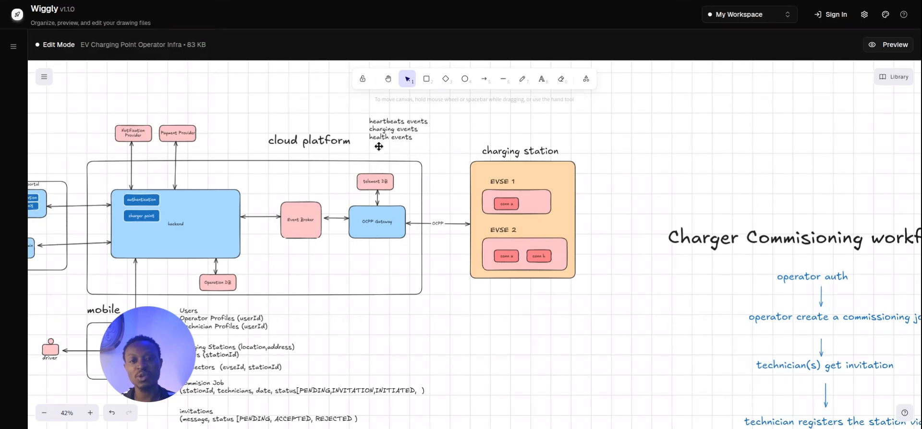
click(392, 141)
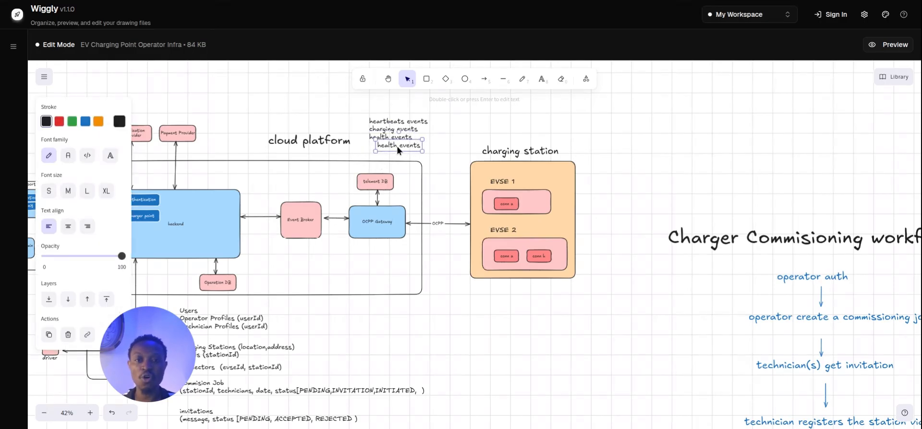
key(ctrl+v)
drag(396, 146, 390, 150)
key(Return)
text(rae)
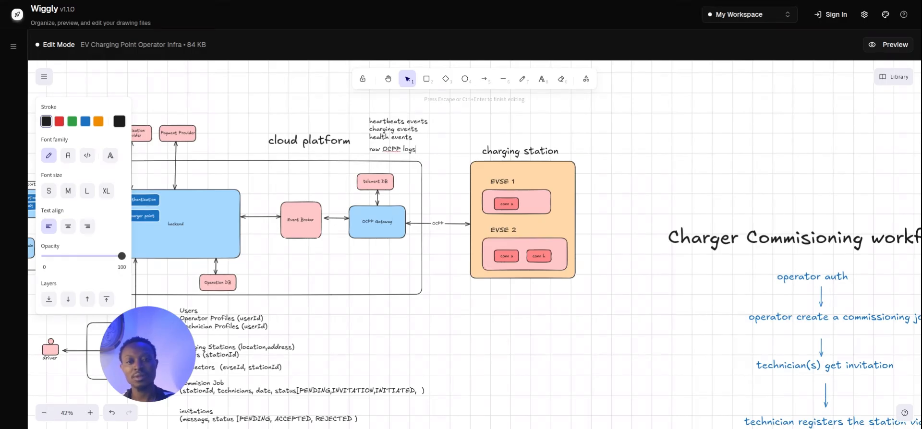
click(432, 146)
click(408, 150)
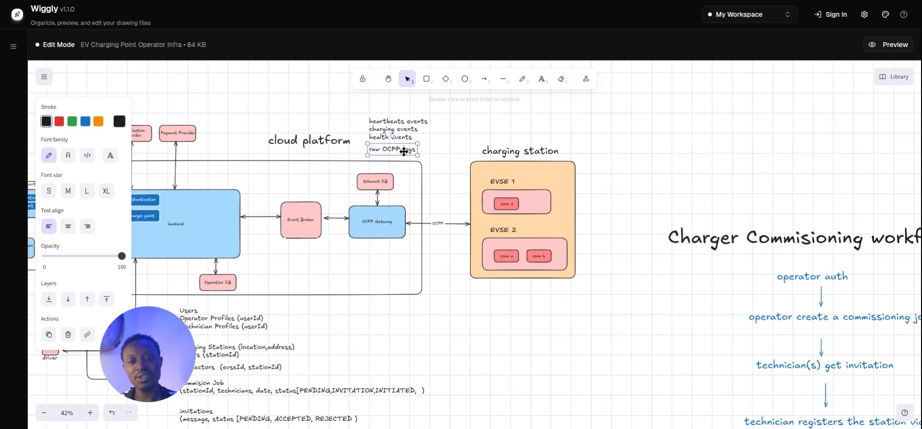
drag(407, 150, 407, 148)
click(432, 143)
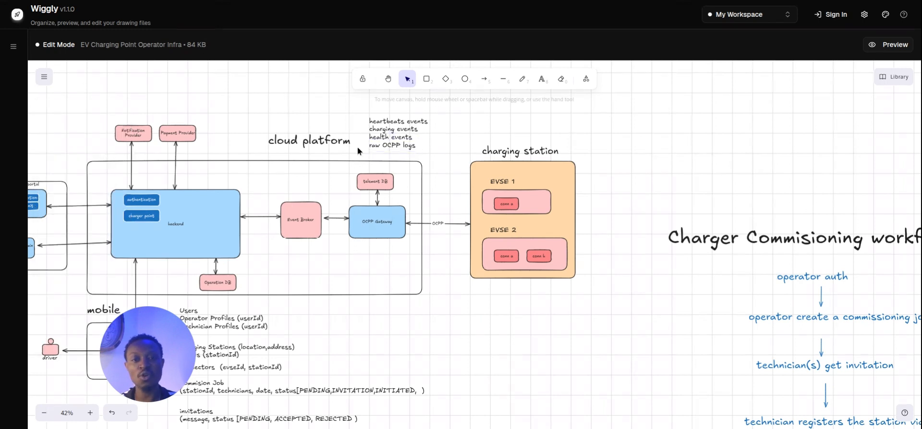
Check the four event lines sit as one neat stack.
click(406, 138)
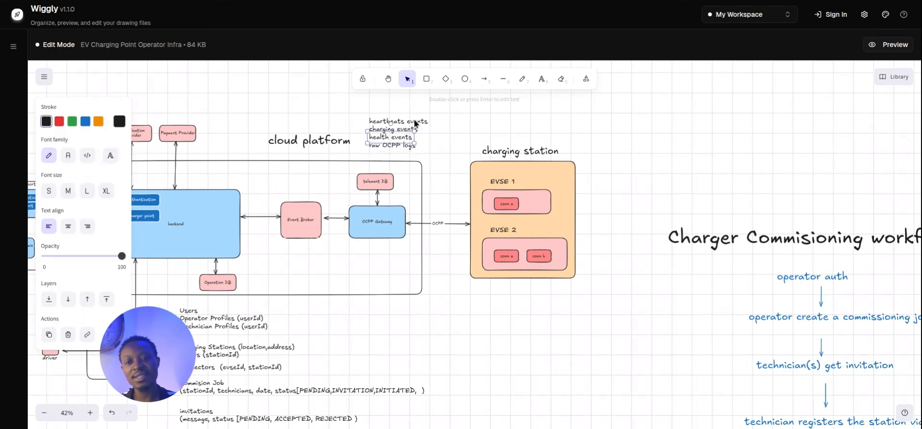
click(407, 122)
click(439, 152)
drag(439, 152, 356, 105)
click(446, 129)
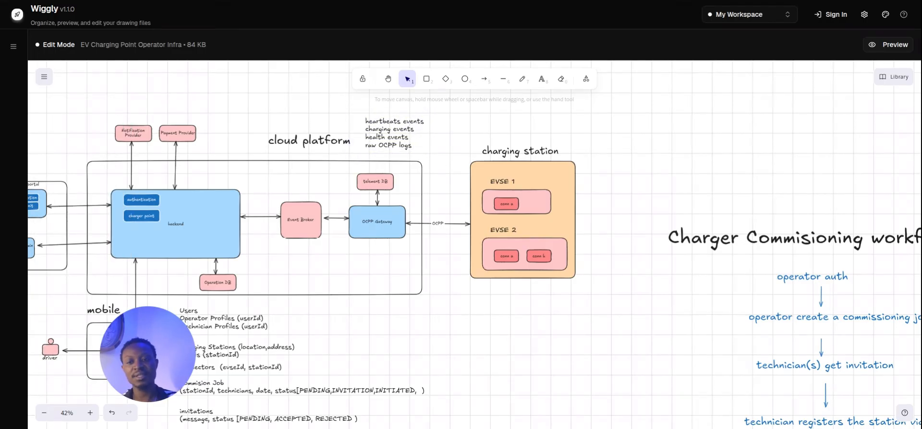
click(398, 141)
click(429, 140)
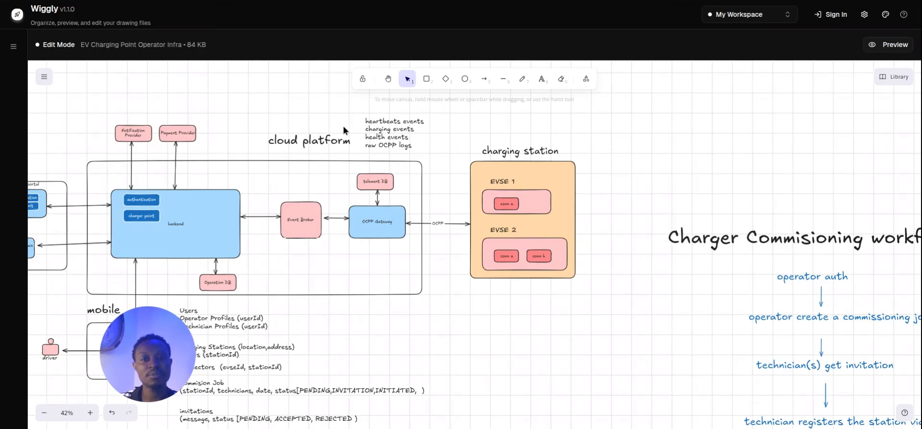
Shift the cloud platform title left, then pan across the workflow until the OCPP Gateway box is selected.
drag(317, 143, 298, 143)
click(505, 343)
mouse_move(542, 425)
mouse_down()
mouse_move(561, 327)
mouse_move(510, 177)
mouse_up()
mouse_move(587, 322)
mouse_down()
mouse_move(496, 311)
mouse_move(433, 350)
mouse_up()
drag(551, 309, 525, 317)
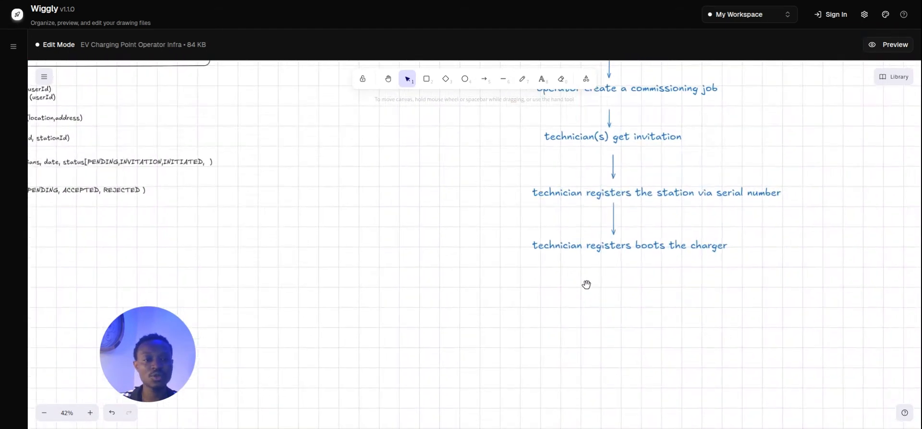
drag(331, 85, 486, 298)
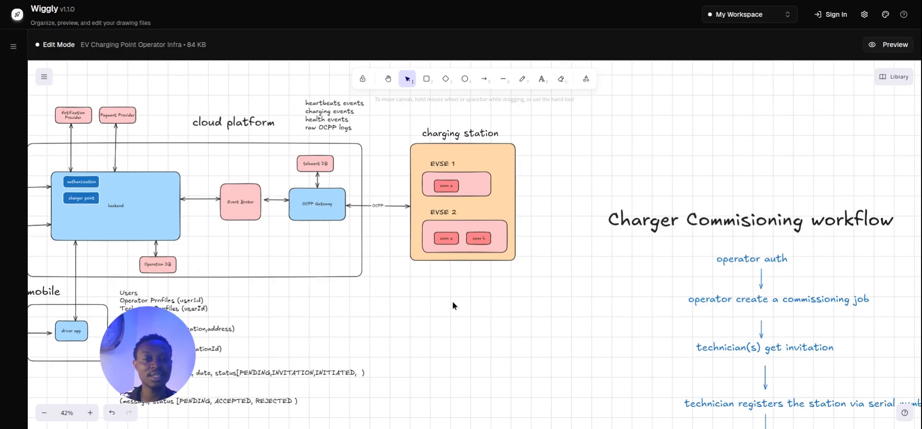
drag(459, 317, 463, 212)
mouse_move(485, 334)
mouse_down()
mouse_move(482, 261)
mouse_move(470, 234)
mouse_move(552, 293)
mouse_up()
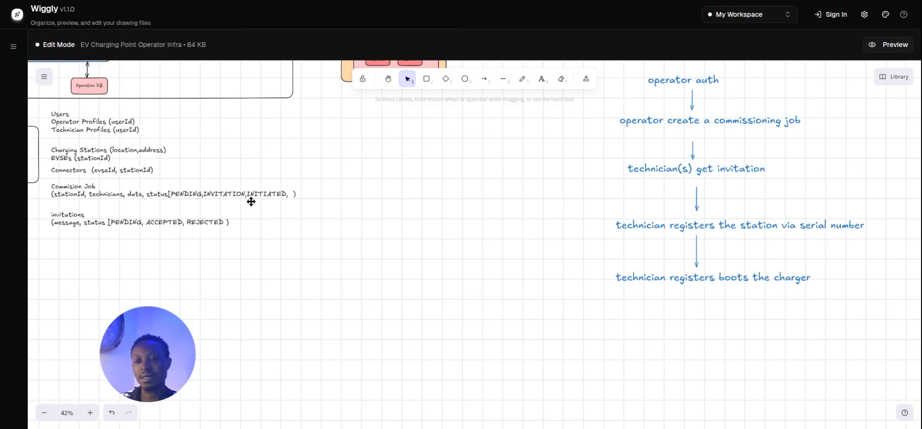
drag(264, 247, 397, 289)
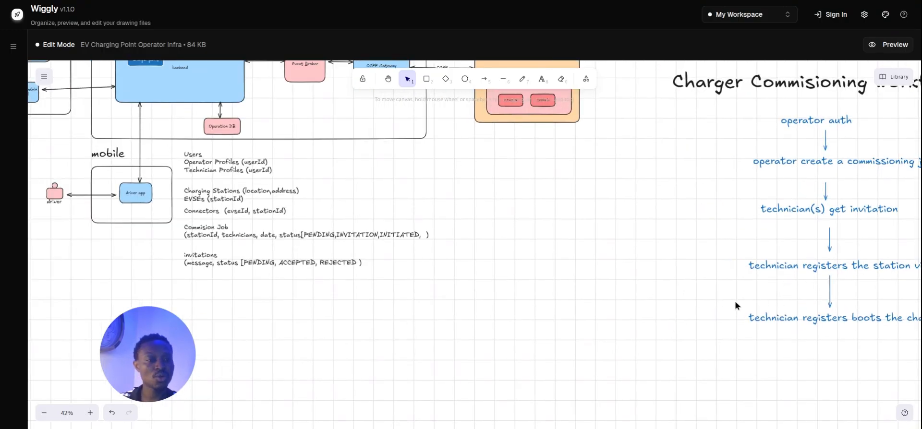
drag(550, 231, 610, 322)
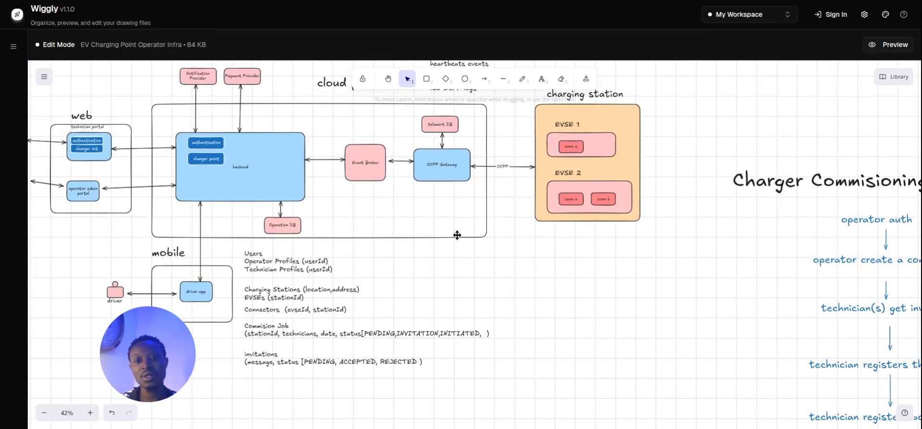
drag(420, 200, 452, 245)
click(466, 214)
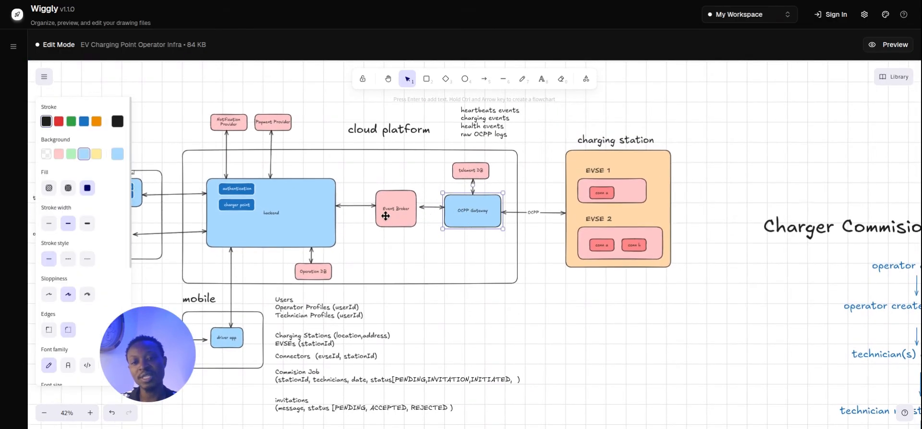
Copy the raw OCPP logs note beneath Event Broker and retype it as evse.boot.
click(494, 137)
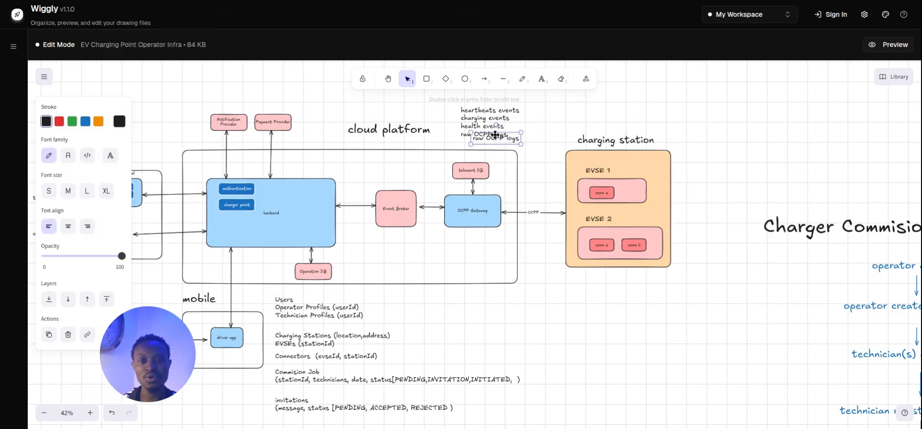
drag(495, 137, 398, 239)
double_click(398, 239)
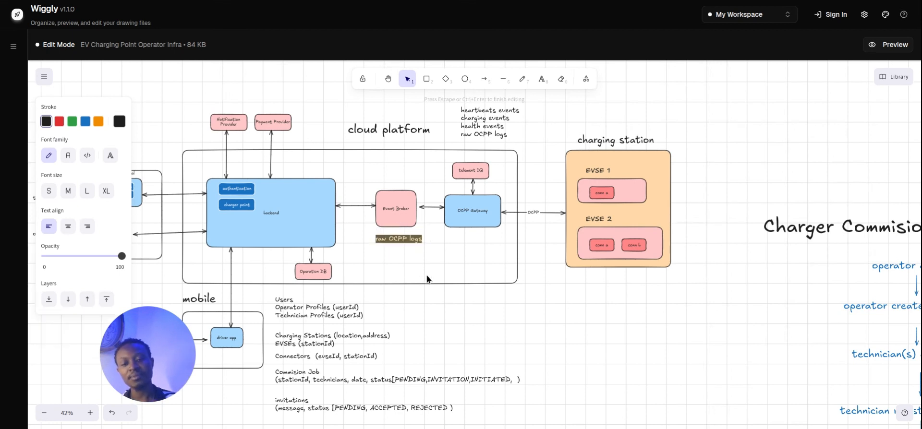
key(BackSpace)
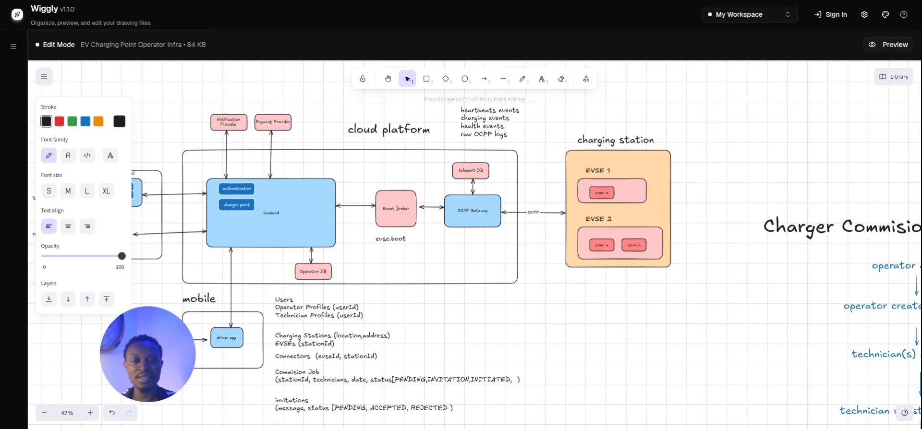
click(391, 237)
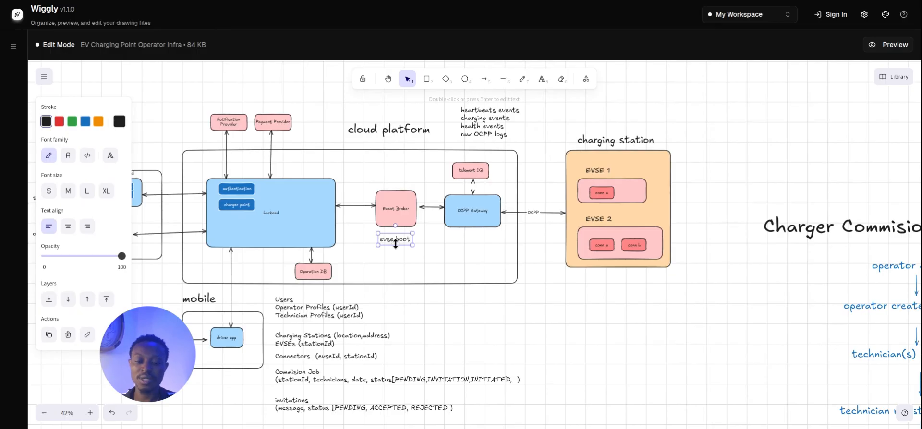
Duplicate the evse.boot label just below it and change it to evse.connected.
key(ctrl+v)
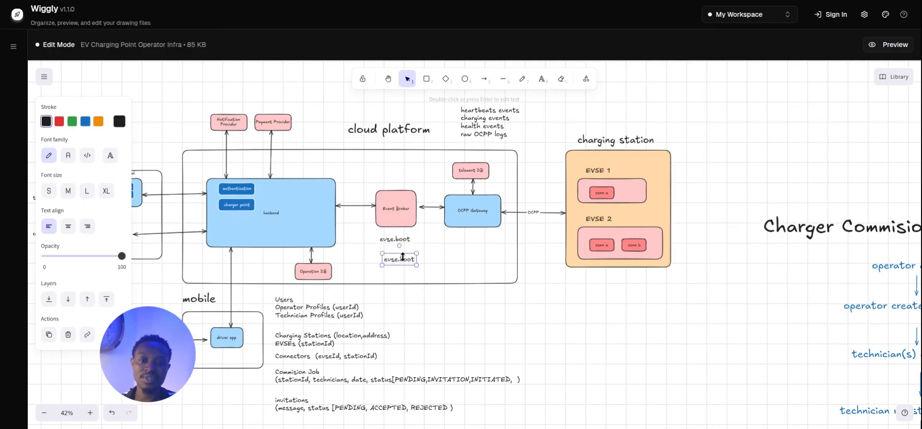
drag(403, 258, 399, 252)
double_click(402, 252)
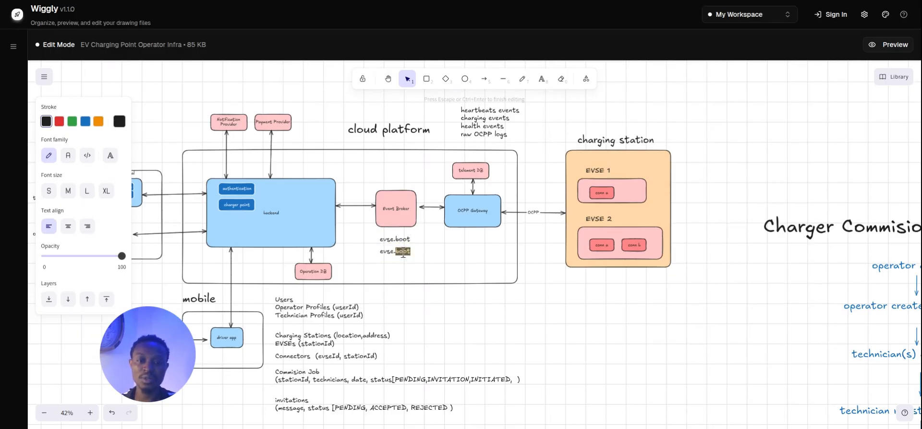
text(conn)
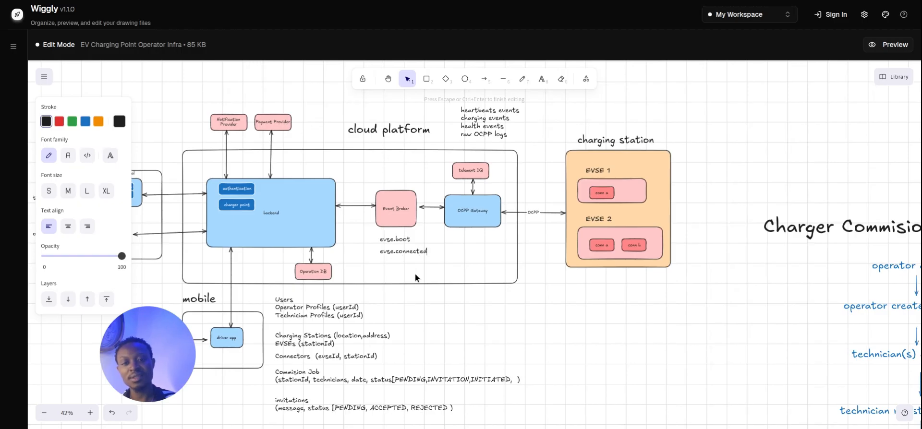
text(ected)
key(Escape)
Add a third label copy below and line the event labels up in one column.
key(ctrl+v)
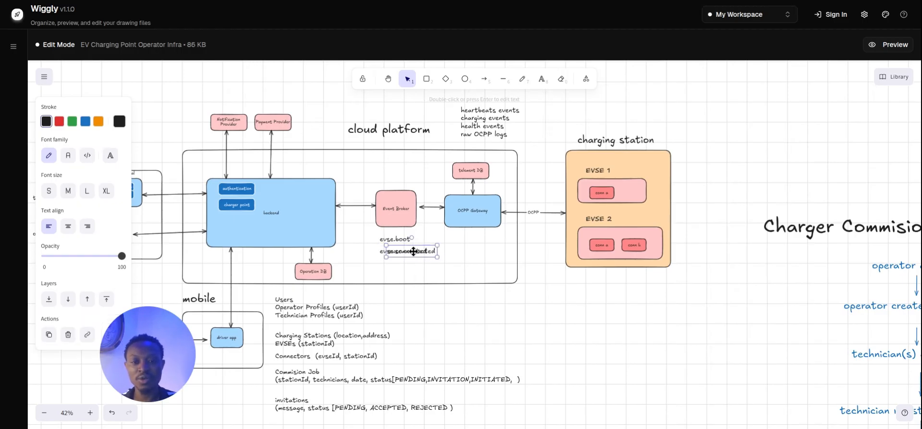
mouse_move(413, 252)
mouse_down()
mouse_move(402, 261)
mouse_move(395, 236)
mouse_move(404, 264)
mouse_up()
click(423, 250)
click(397, 240)
click(398, 264)
key(ctrl+z)
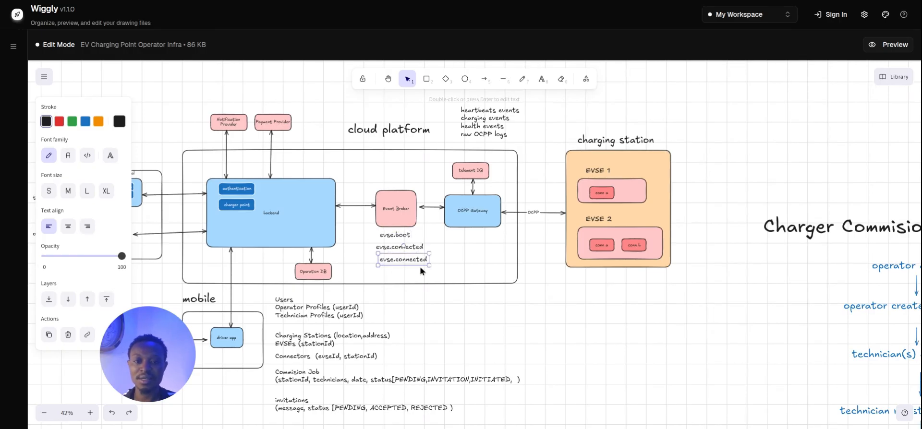
click(386, 237)
click(383, 250)
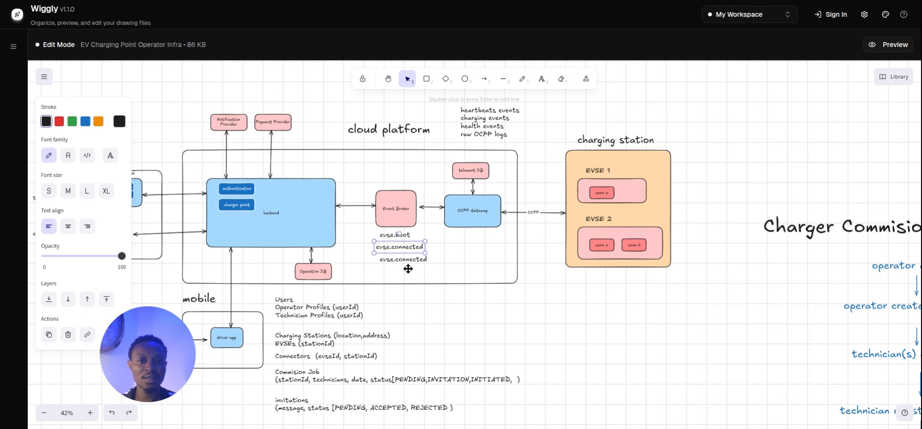
key(Right)
Edit the bottom label to read evse.disconnected.
double_click(411, 262)
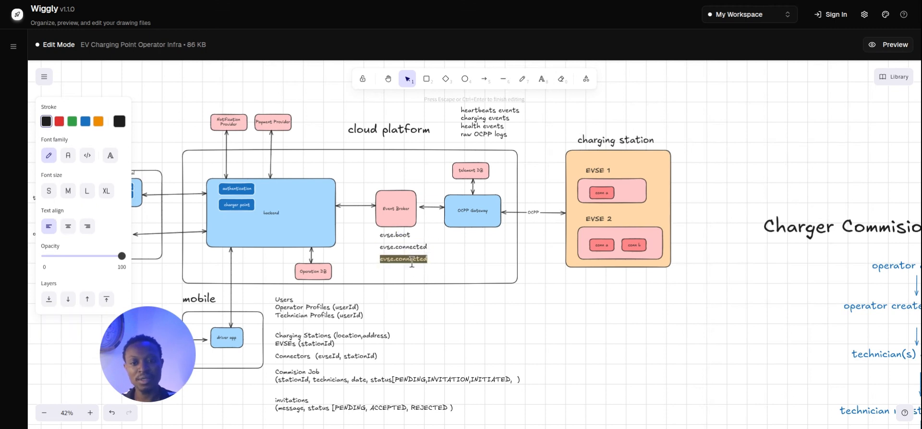
double_click(388, 263)
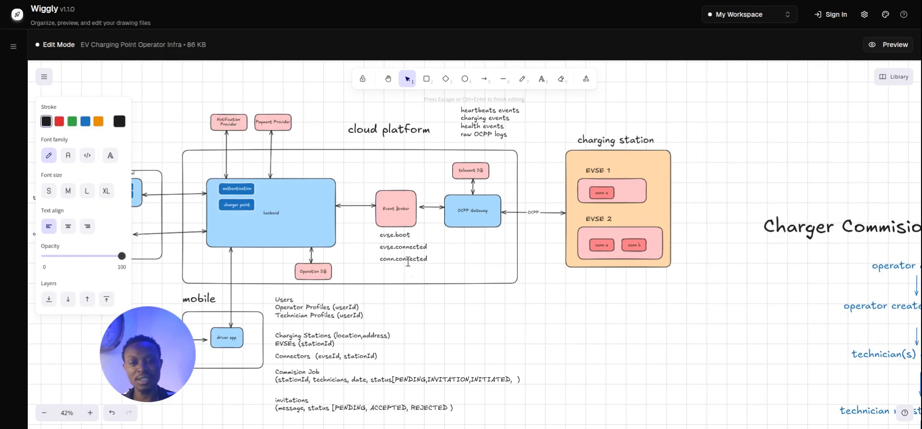
double_click(389, 260)
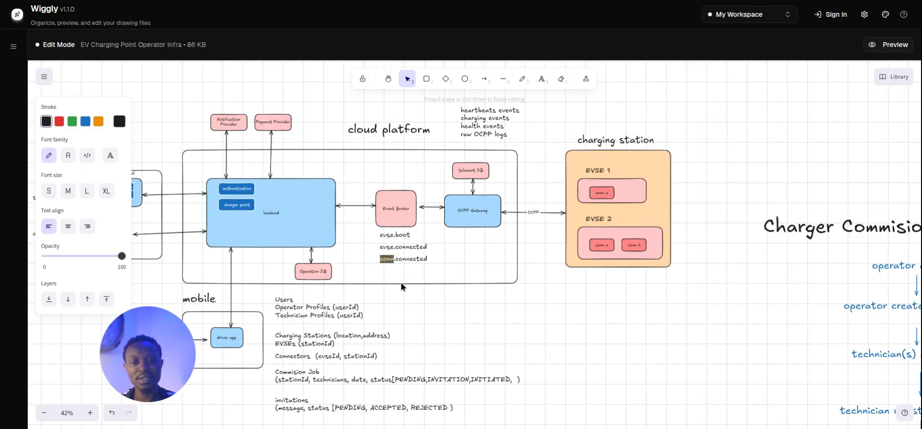
text(evse)
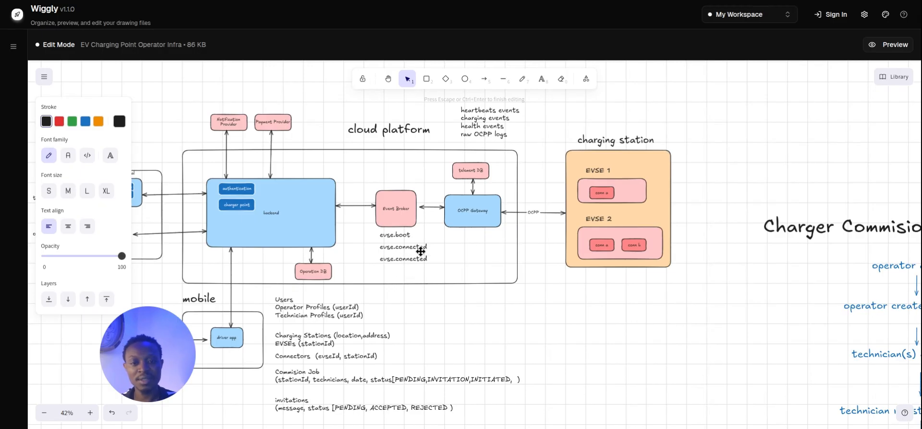
click(395, 259)
text(disc)
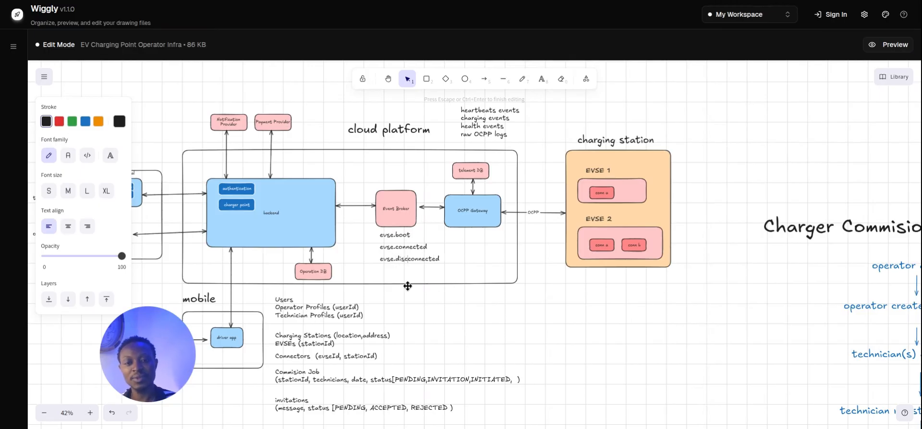
click(432, 310)
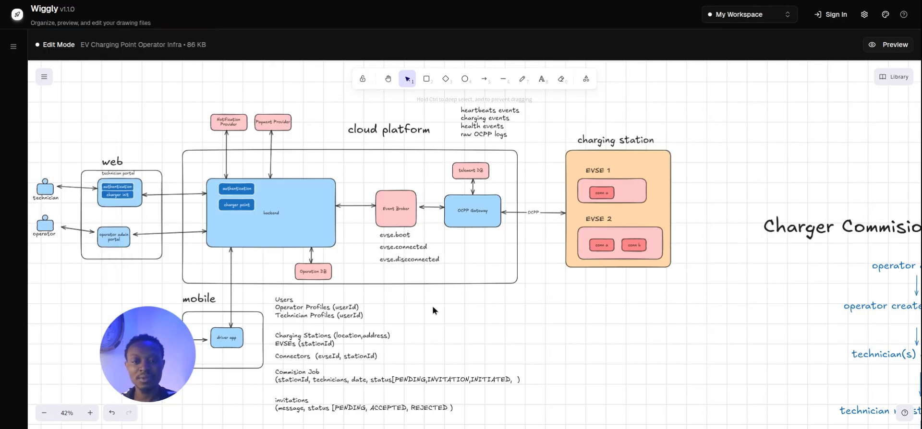
Place another copy of the evse.disconnected label beneath it.
click(423, 261)
key(ctrl+c)
key(ctrl+v)
drag(426, 264, 413, 268)
double_click(410, 272)
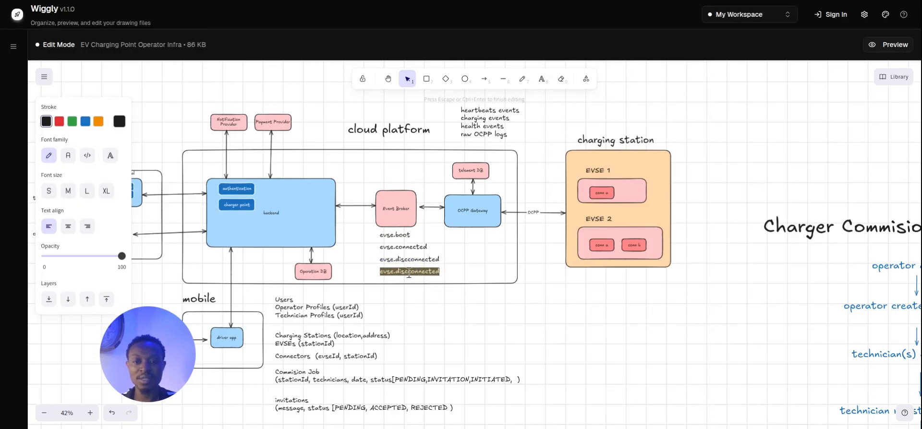
key(Escape)
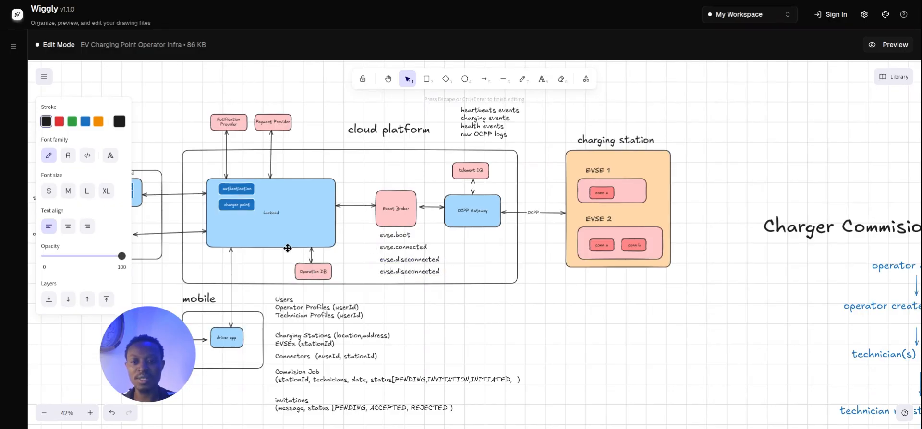
click(234, 207)
Copy the charger point box, rename it telemetry, and position it inside the backend.
drag(245, 210, 313, 208)
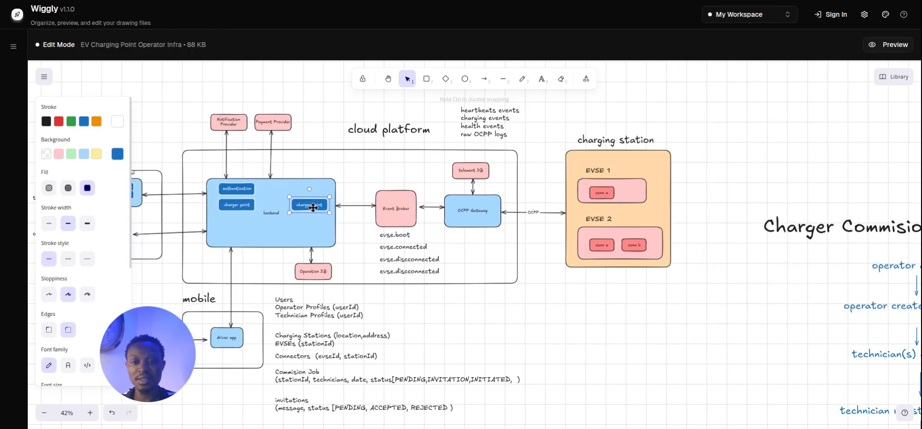
double_click(313, 208)
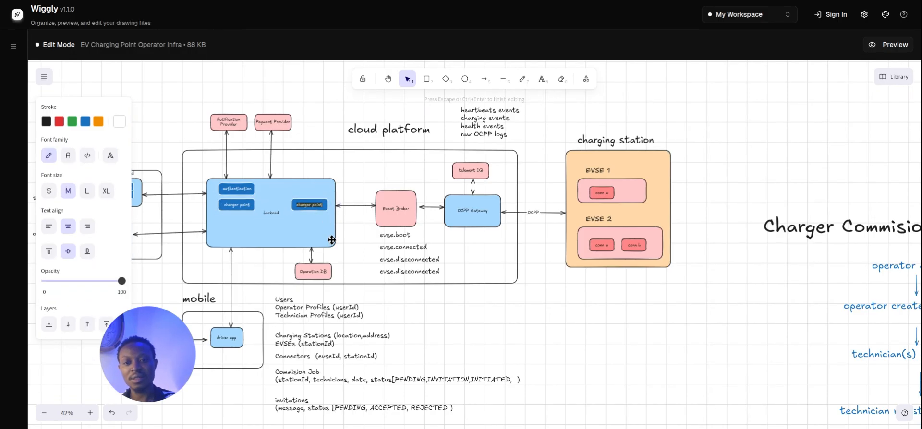
text(telemetry)
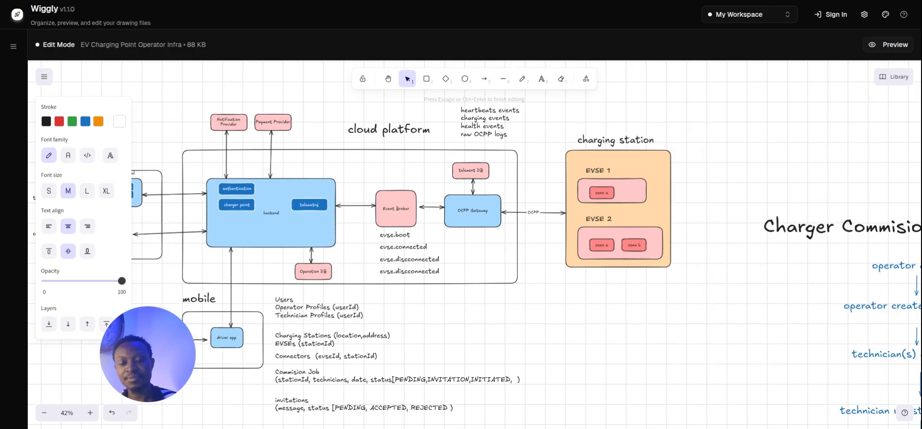
scroll(303, 187, up, 5)
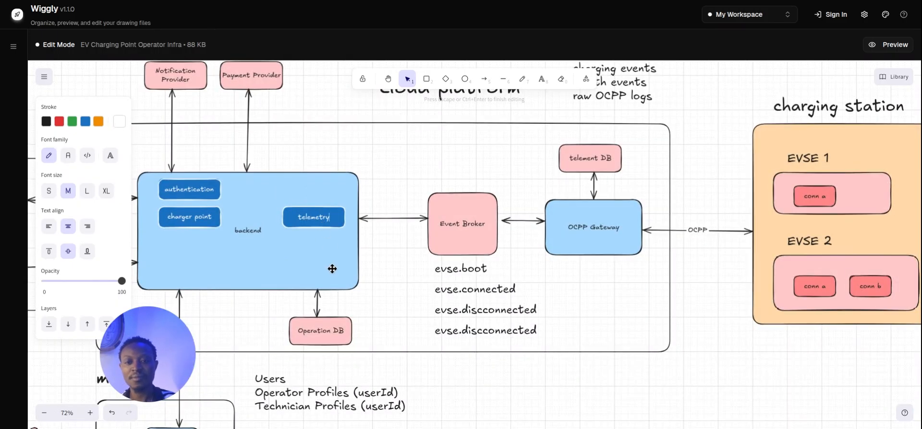
text(metry)
key(Escape)
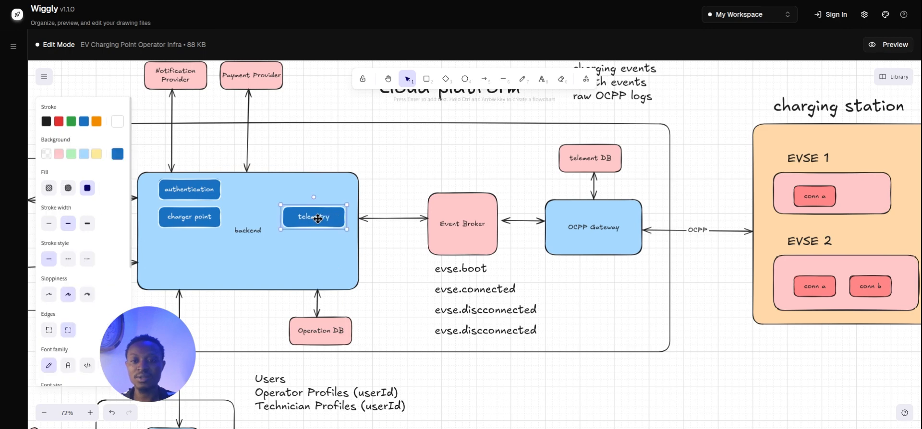
drag(332, 215, 322, 266)
click(181, 222)
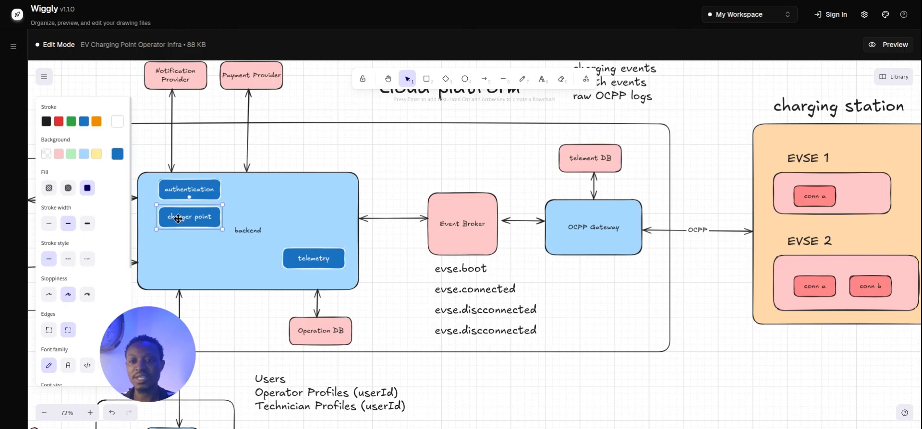